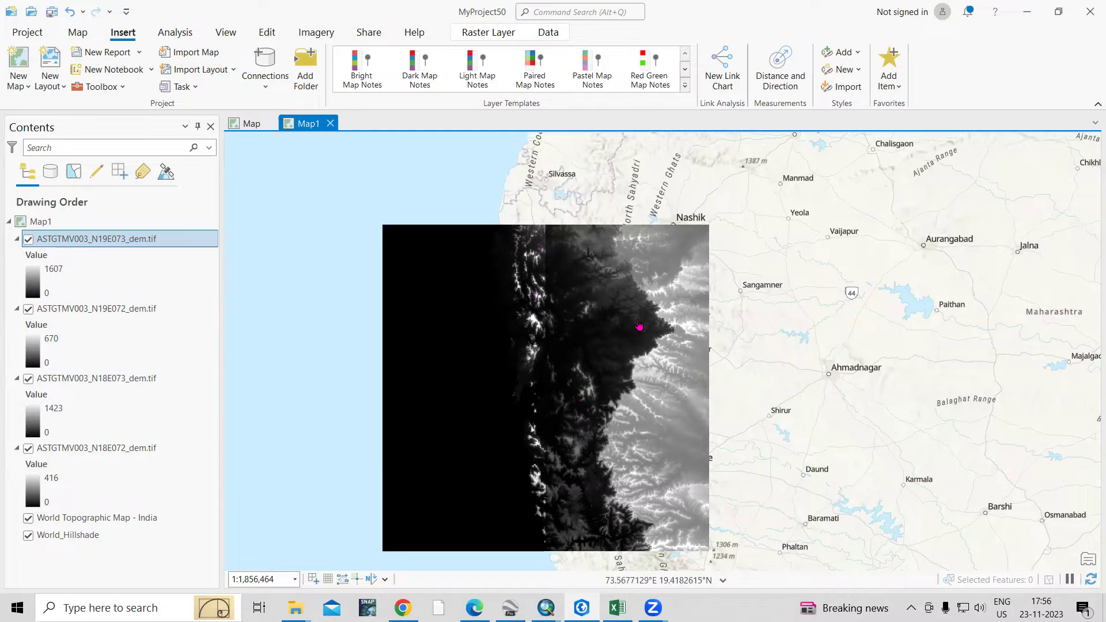
Zoom into the four ASTER DEM tiles, then switch to the GISGeography free DEM sources article.
{"action": "scroll", "coordinate": [638, 327], "scroll_direction": "up", "scroll_amount": 1}
{"action": "scroll", "coordinate": [637, 326], "scroll_direction": "up", "scroll_amount": 3}
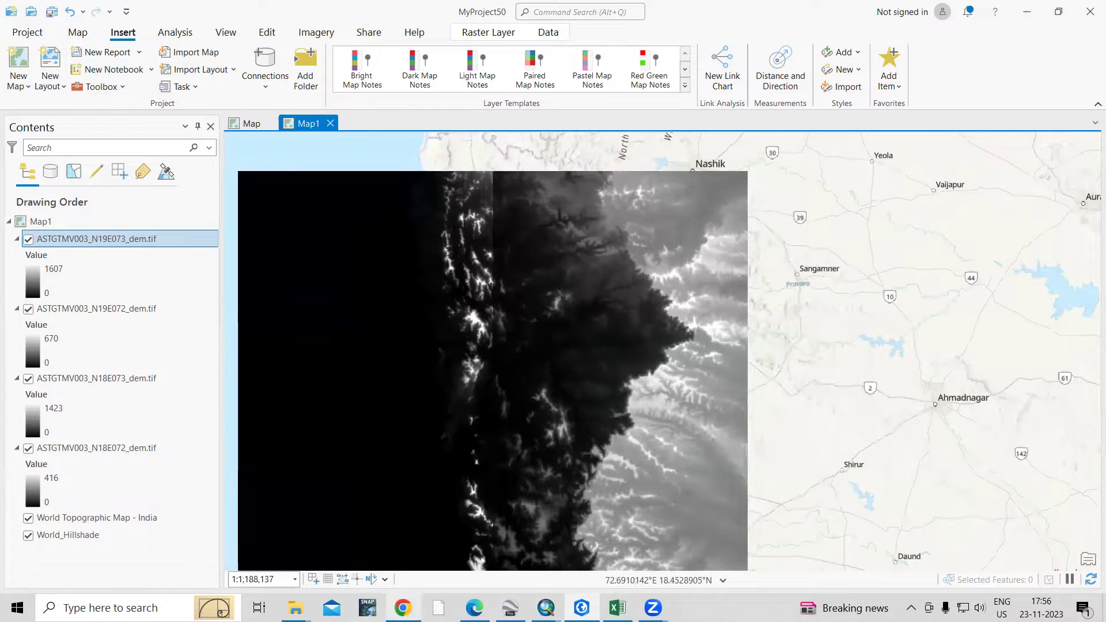
{"action": "key", "text": "alt+Tab"}
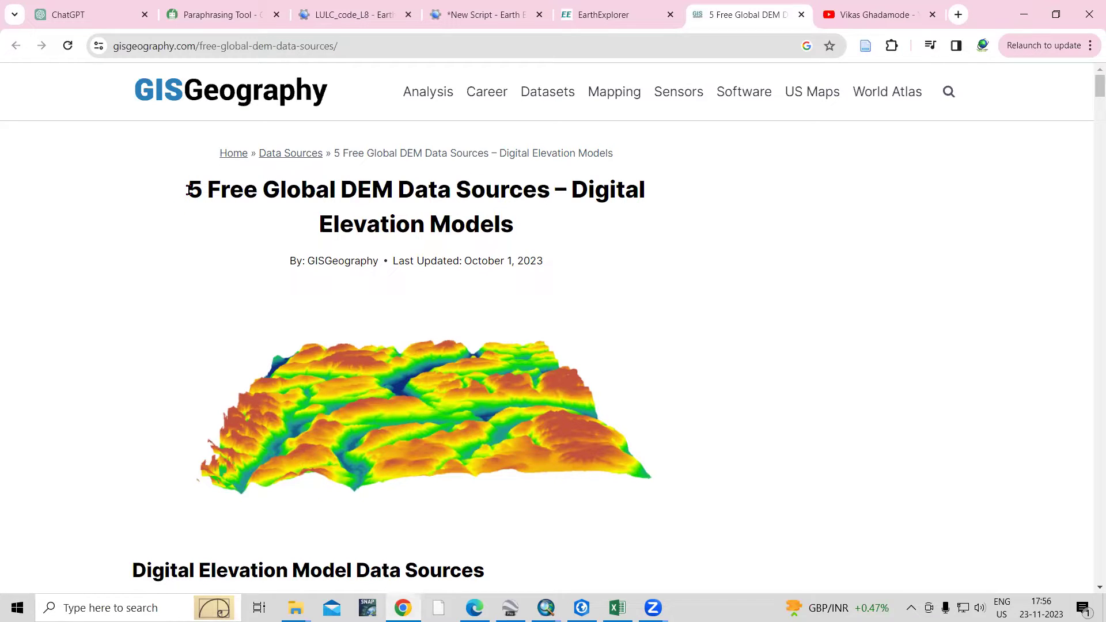
Read the DEM article through its SRTM section, then move to the YouTube remote sensing channel.
{"action": "scroll", "coordinate": [536, 303], "scroll_direction": "down", "scroll_amount": 7}
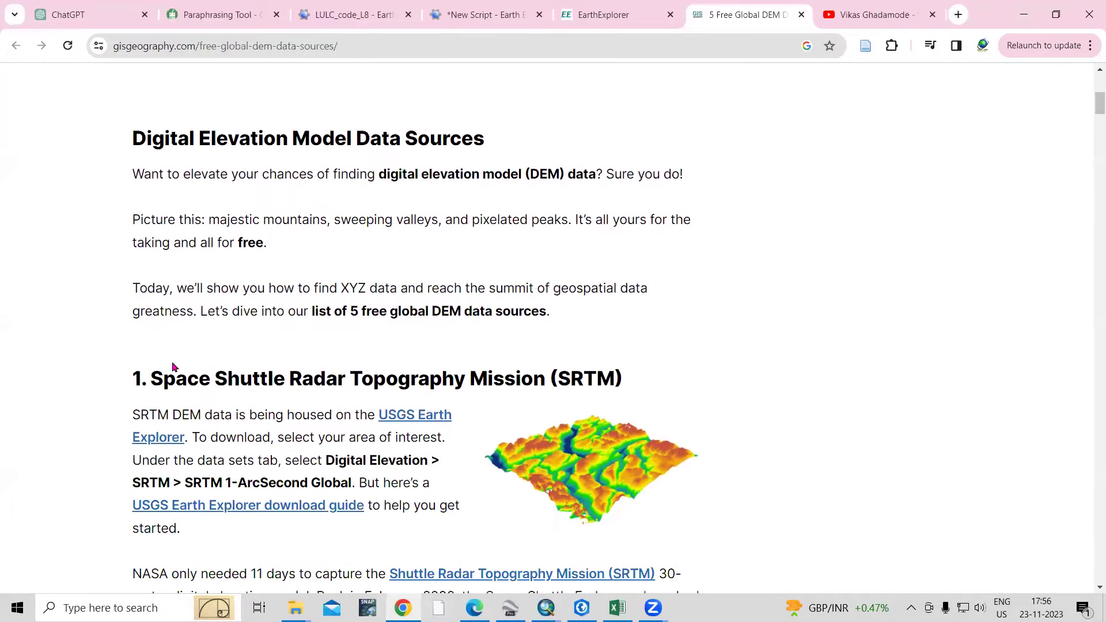
{"action": "left_click_drag", "start_coordinate": [168, 381], "coordinate": [629, 379]}
{"action": "left_click", "coordinate": [664, 393]}
{"action": "scroll", "coordinate": [663, 390], "scroll_direction": "down", "scroll_amount": 4}
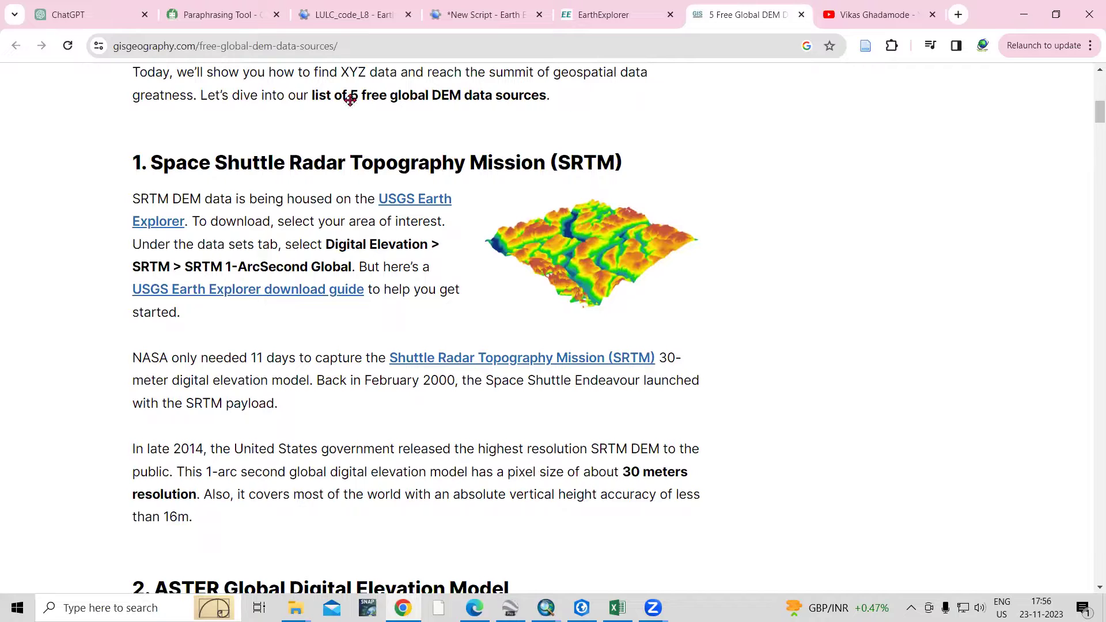
{"action": "left_click", "coordinate": [870, 13]}
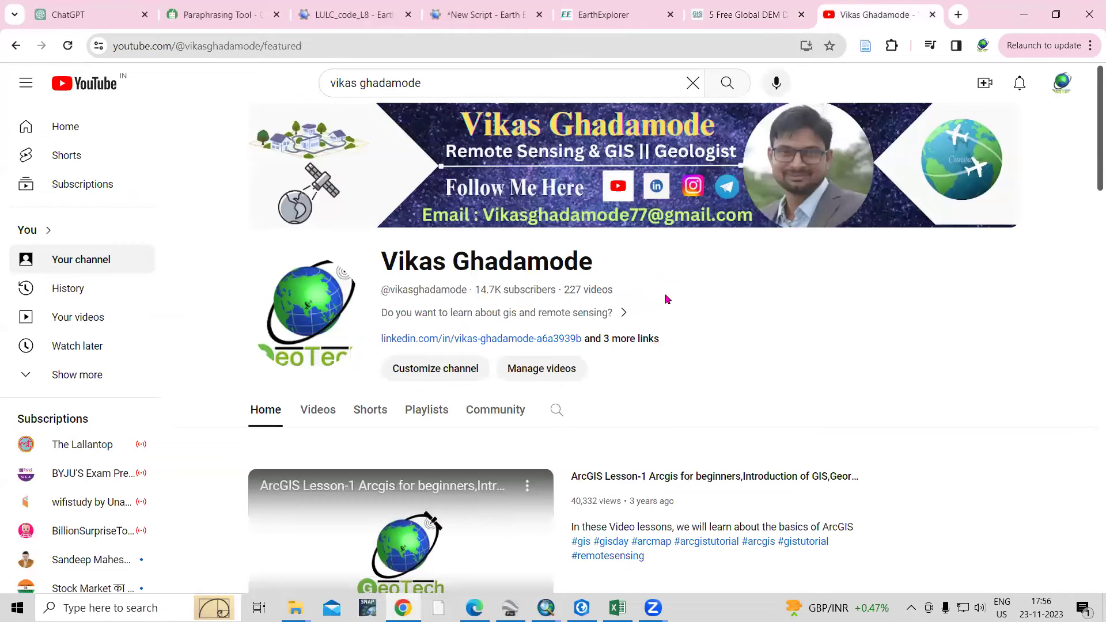
Browse the YouTube channel's videos, including the watershed delineation DEM tutorial.
{"action": "scroll", "coordinate": [644, 410], "scroll_direction": "down", "scroll_amount": 6}
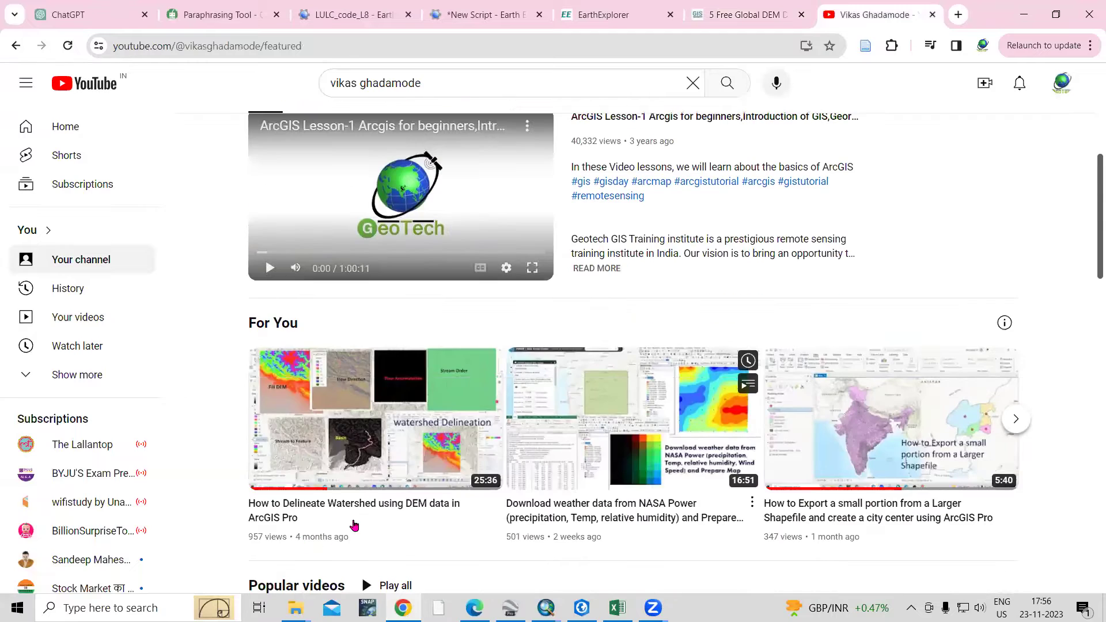
{"action": "mouse_move", "coordinate": [355, 524]}
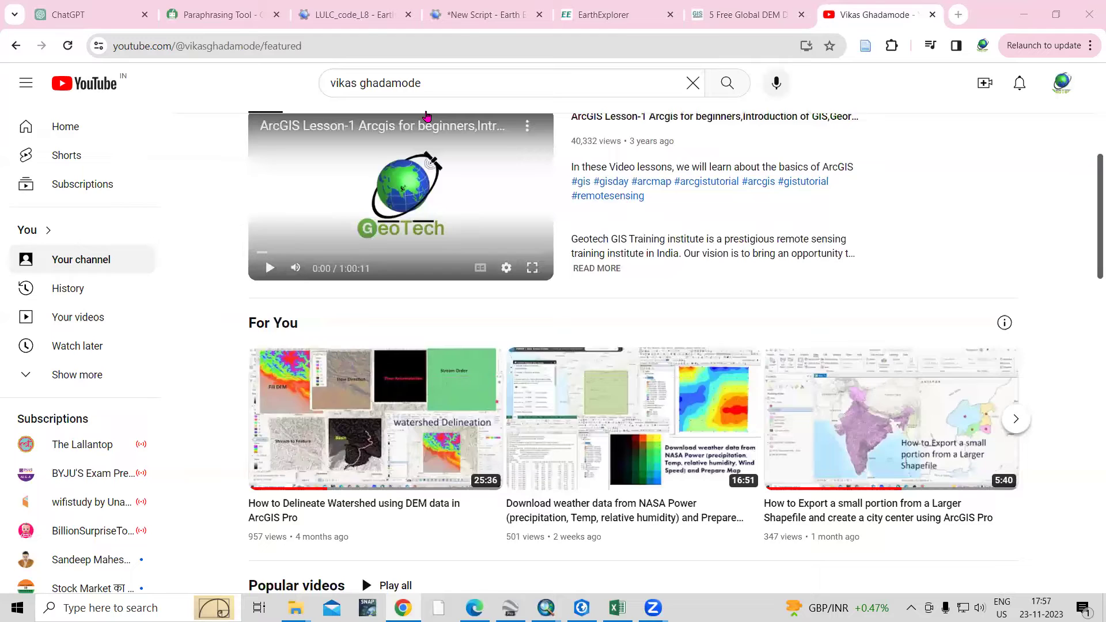
Scroll to the ASTER section and open its NASA Earthdata link in a new tab.
{"action": "left_click", "coordinate": [724, 10]}
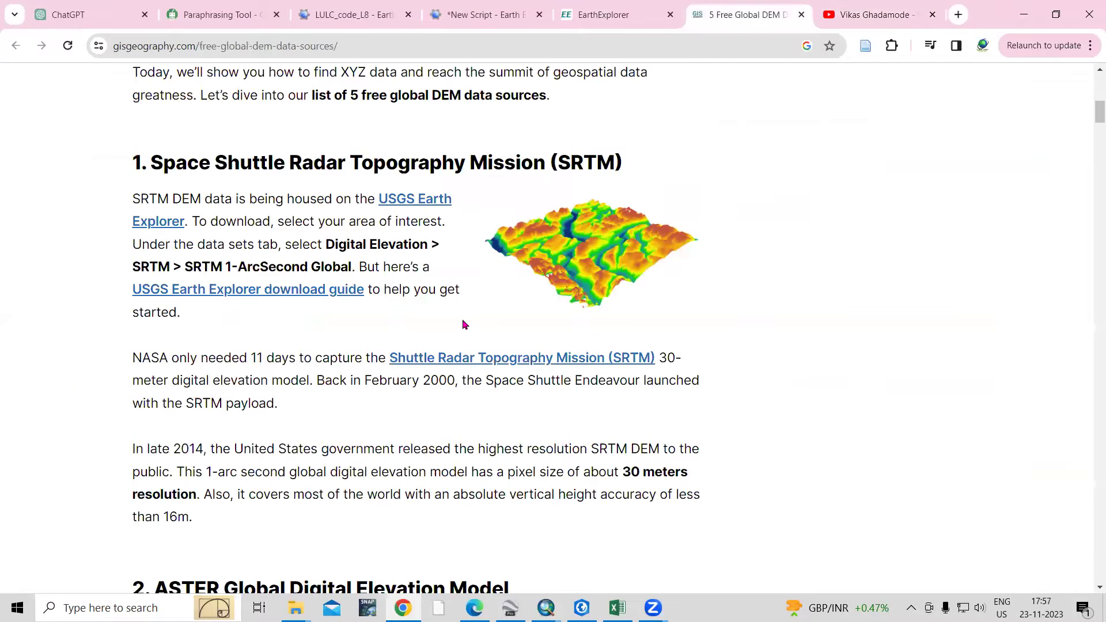
{"action": "scroll", "coordinate": [275, 403], "scroll_direction": "down", "scroll_amount": 3}
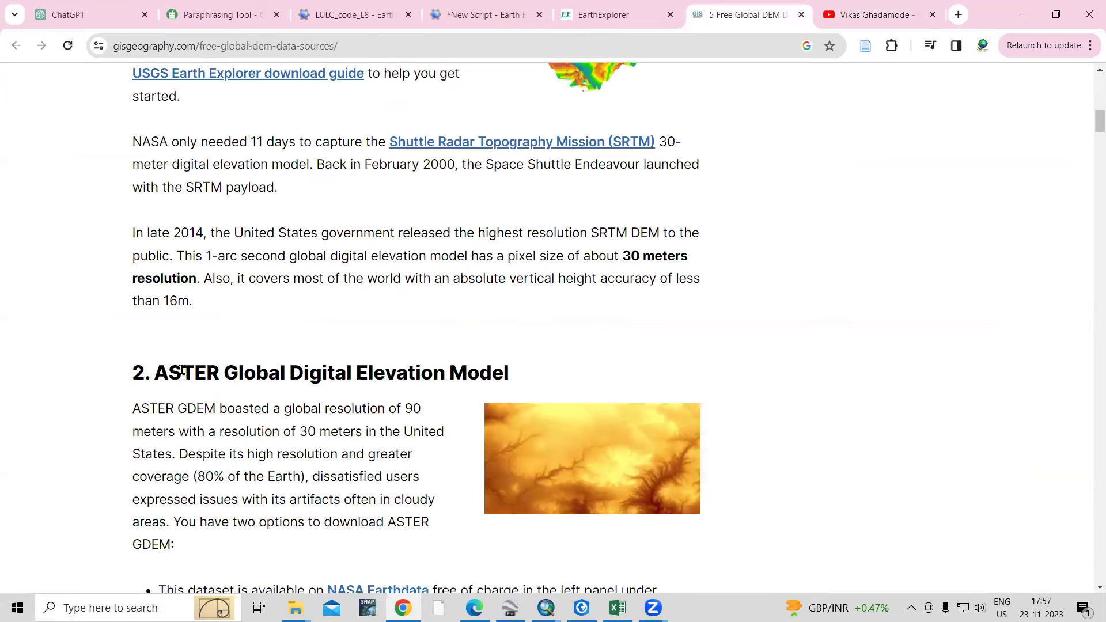
{"action": "left_click_drag", "start_coordinate": [224, 373], "coordinate": [504, 373]}
{"action": "scroll", "coordinate": [376, 401], "scroll_direction": "down", "scroll_amount": 2}
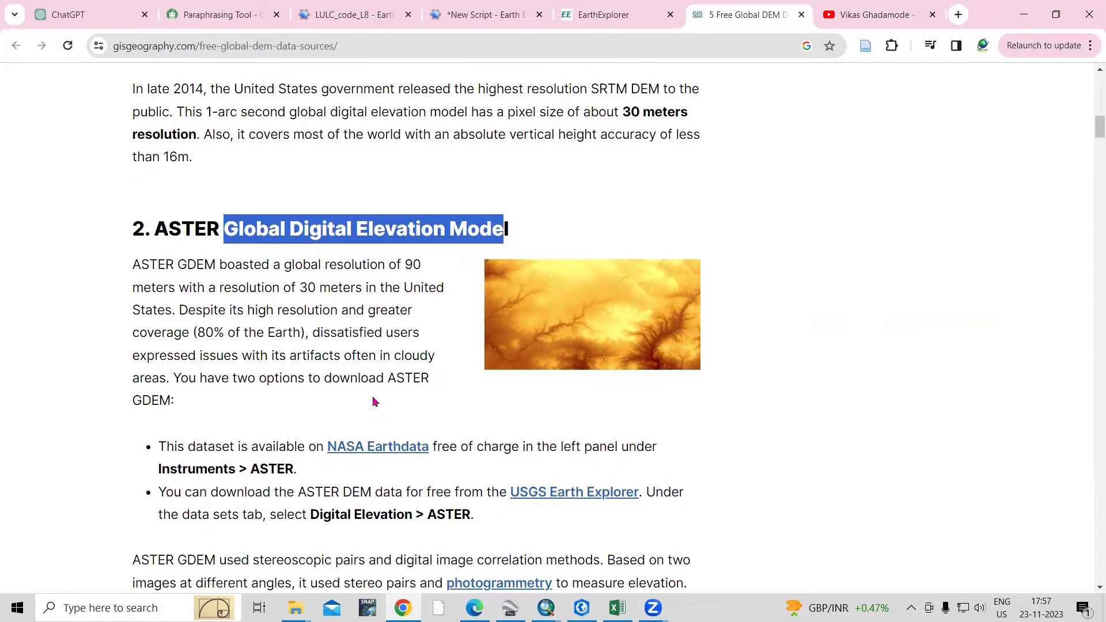
{"action": "left_click", "coordinate": [249, 303]}
{"action": "scroll", "coordinate": [252, 309], "scroll_direction": "down", "scroll_amount": 1}
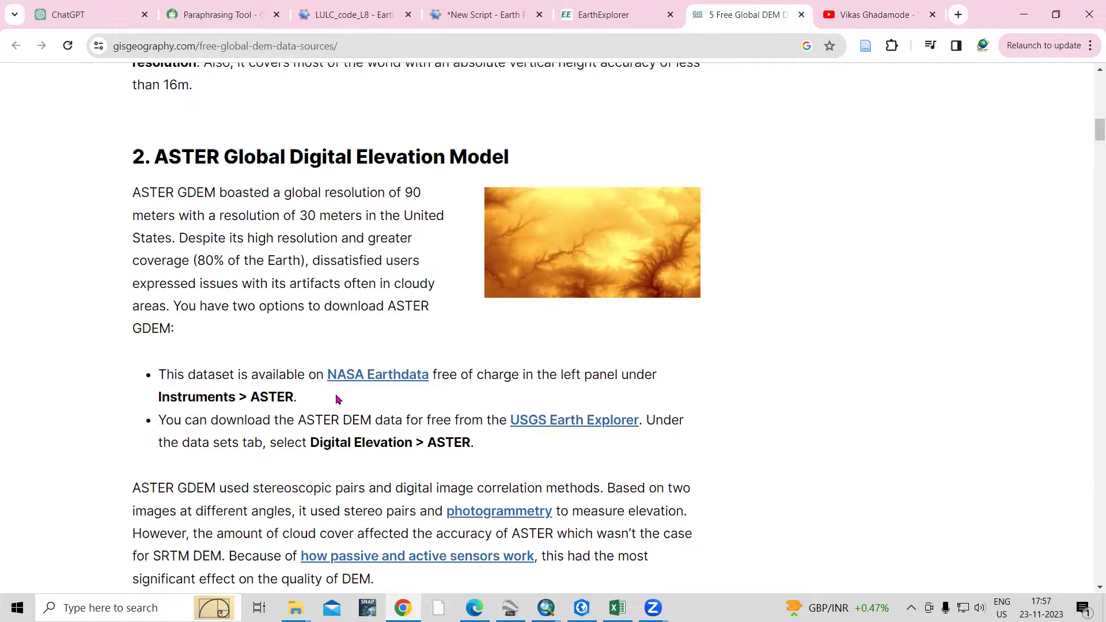
{"action": "right_click", "coordinate": [376, 384]}
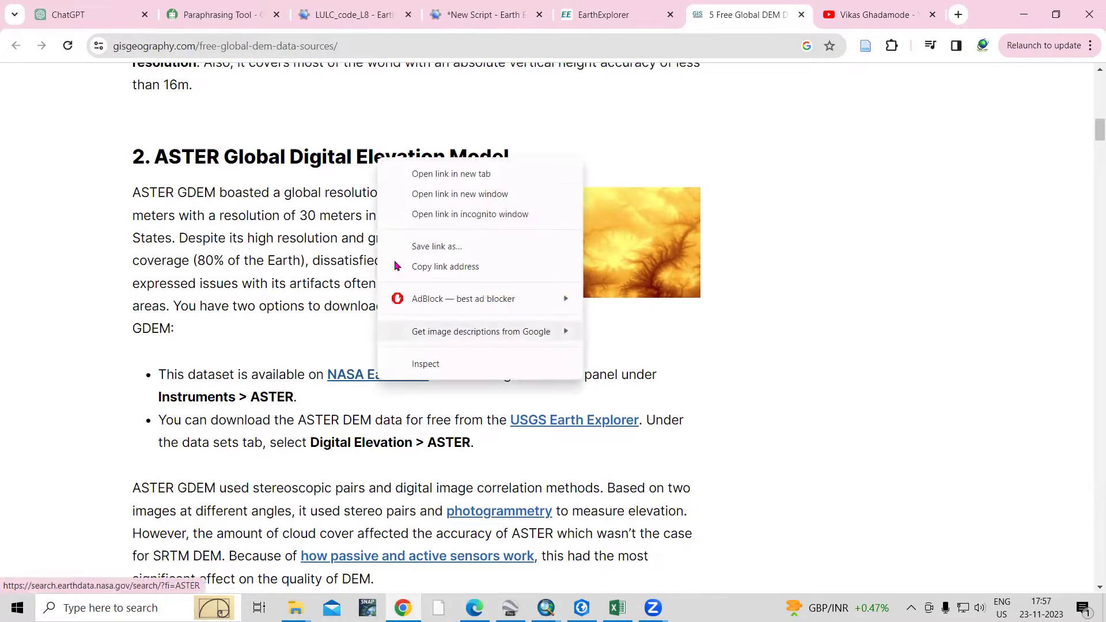
{"action": "left_click", "coordinate": [436, 183]}
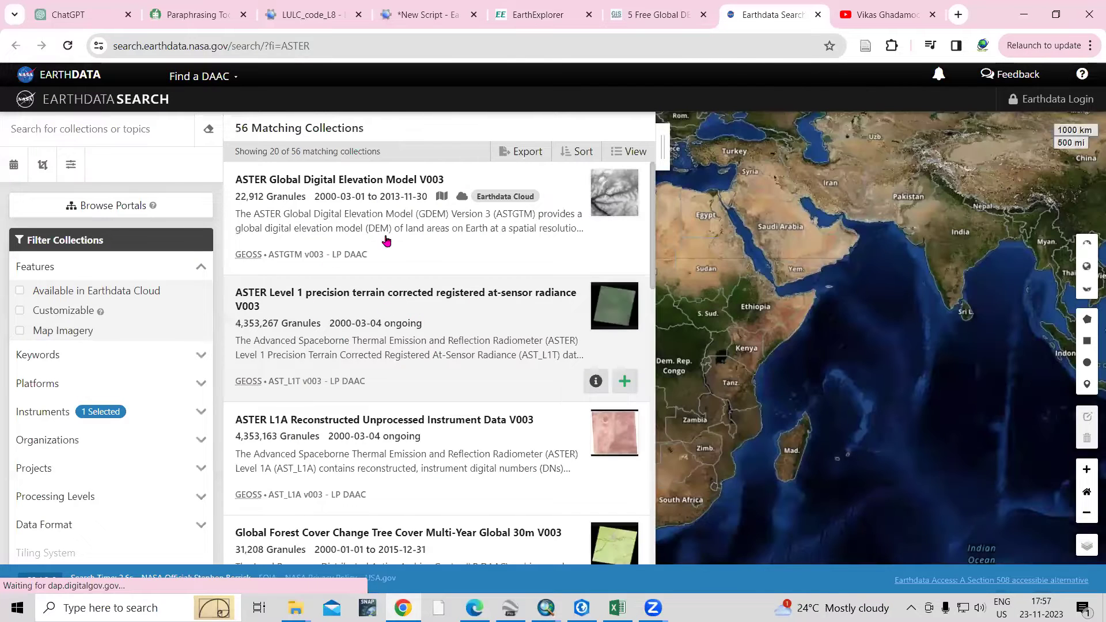
Back on the article, read the ASTER GDEM download options and accuracy details.
{"action": "left_click", "coordinate": [634, 14]}
{"action": "scroll", "coordinate": [301, 357], "scroll_direction": "down", "scroll_amount": 3}
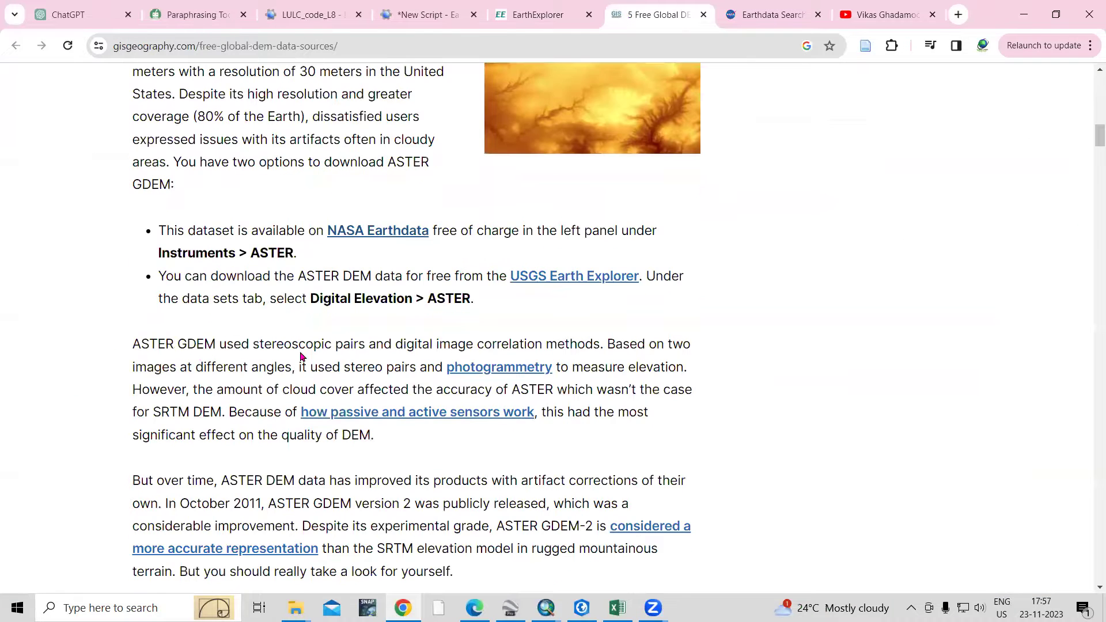
{"action": "scroll", "coordinate": [291, 357], "scroll_direction": "down", "scroll_amount": 2}
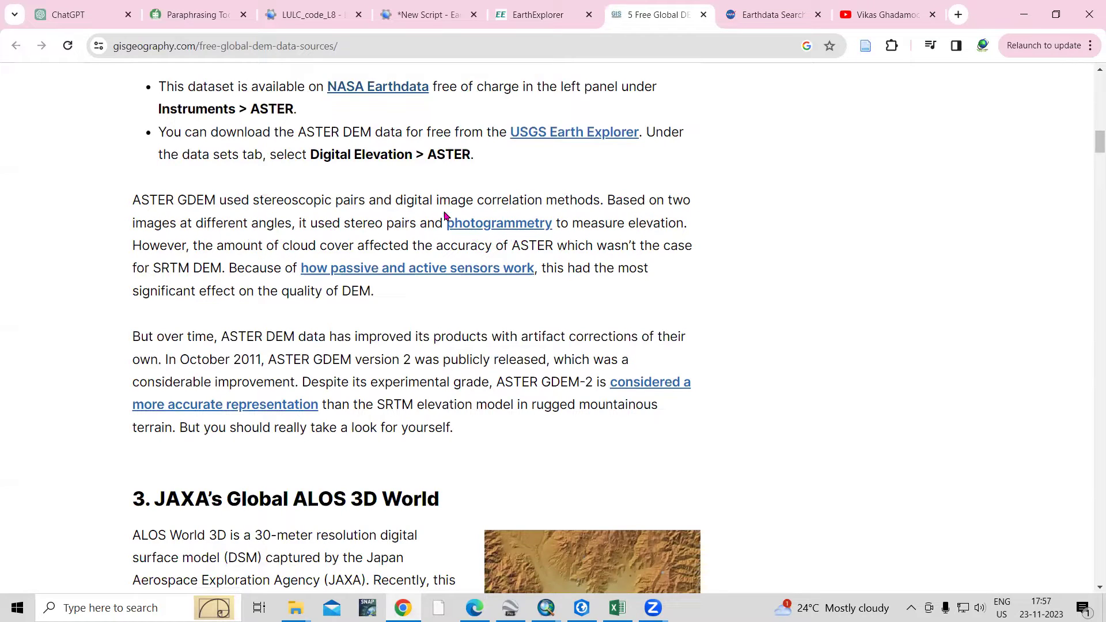
{"action": "left_click_drag", "start_coordinate": [205, 220], "coordinate": [420, 224]}
{"action": "left_click", "coordinate": [354, 222]}
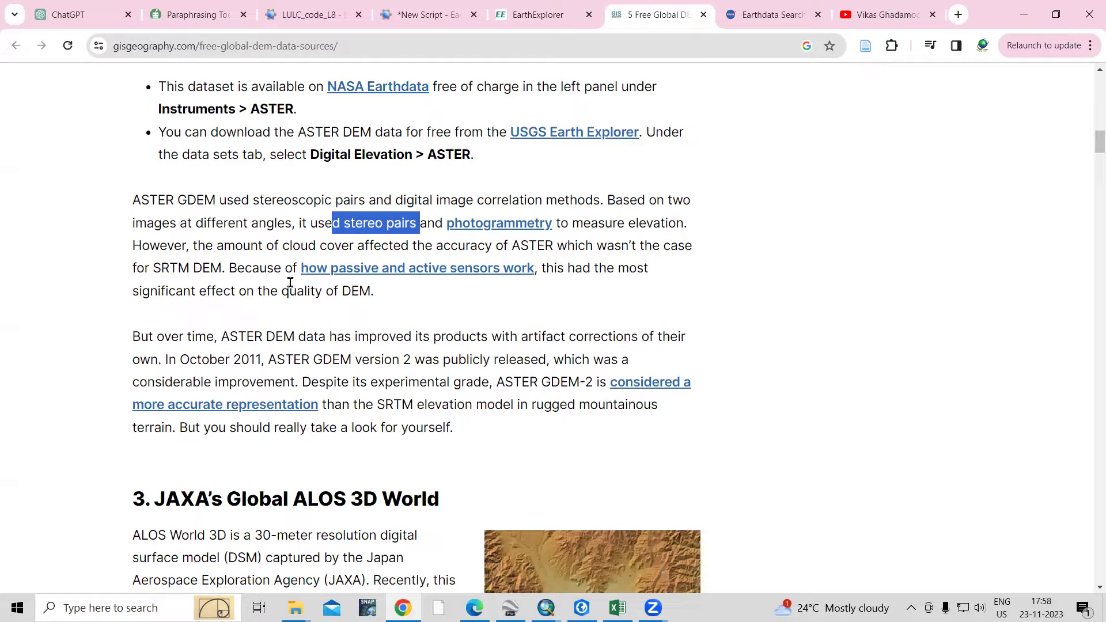
{"action": "double_click", "coordinate": [196, 269]}
{"action": "left_click", "coordinate": [324, 351]}
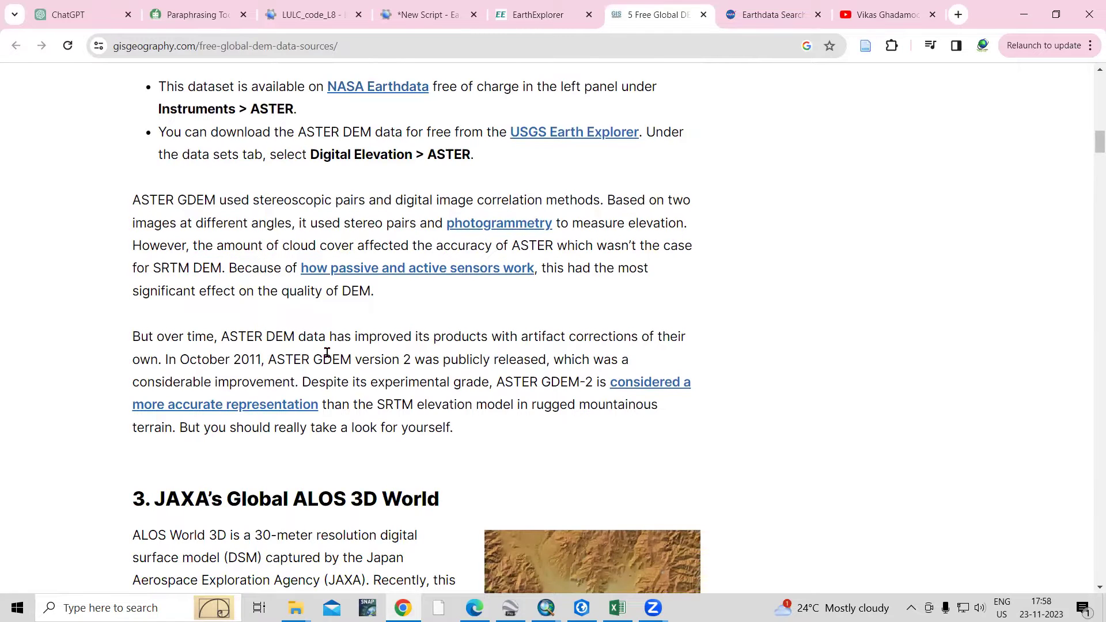
{"action": "scroll", "coordinate": [327, 353], "scroll_direction": "up", "scroll_amount": 1}
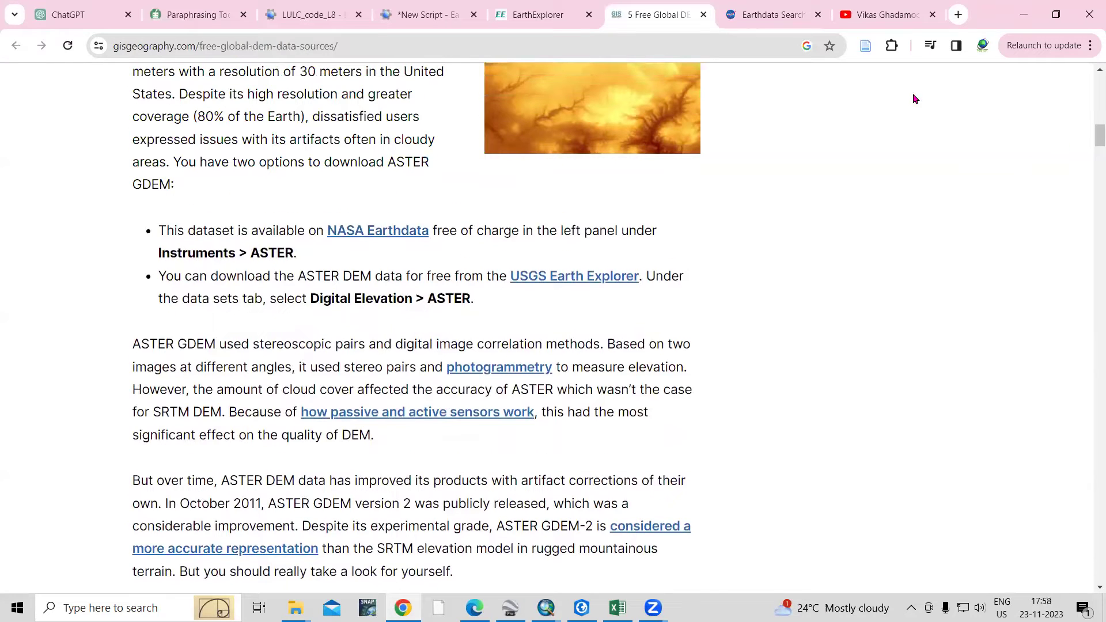
Search Google for 'earth data search' and open the Earthdata Search result.
{"action": "left_click", "coordinate": [810, 20]}
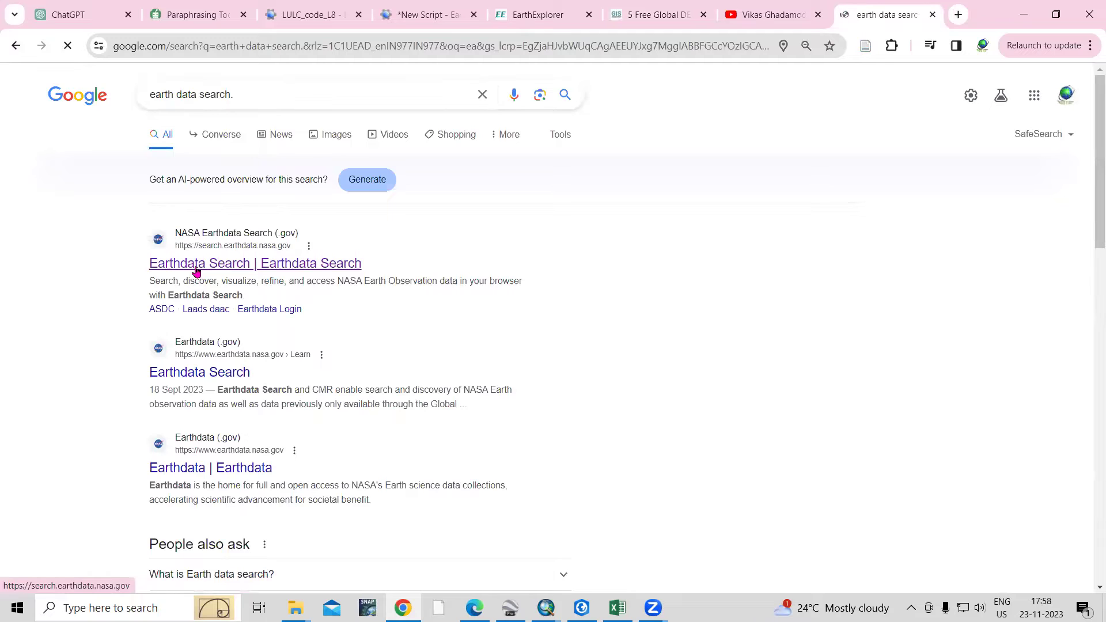
{"action": "left_click", "coordinate": [196, 266]}
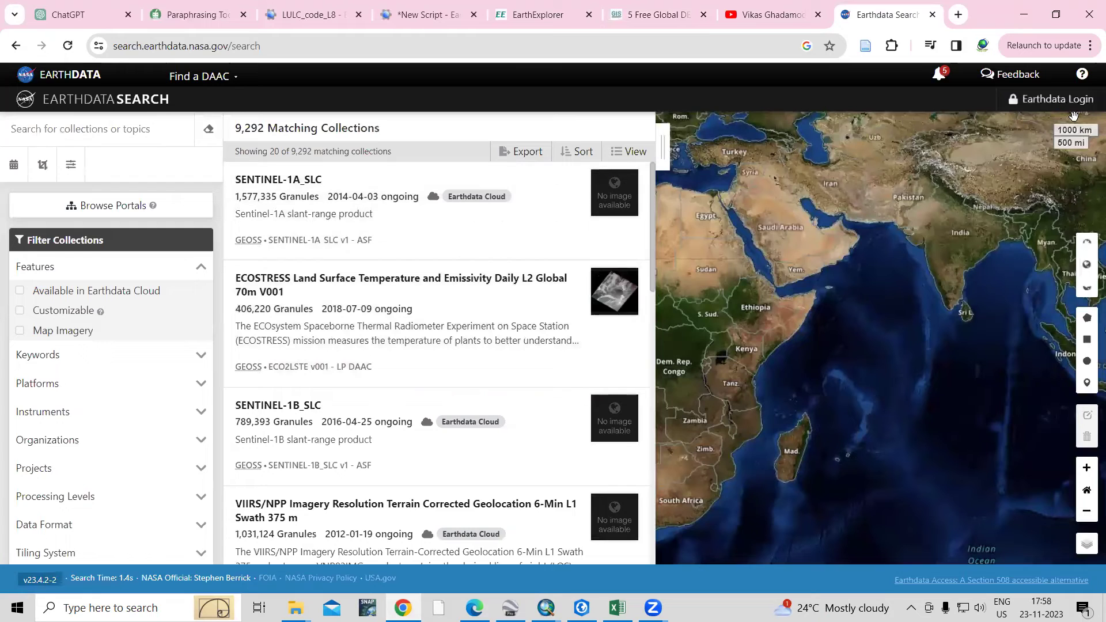
Sign in with Earthdata Login, check the user menu, and collapse the collection results panel.
{"action": "left_click", "coordinate": [1039, 103]}
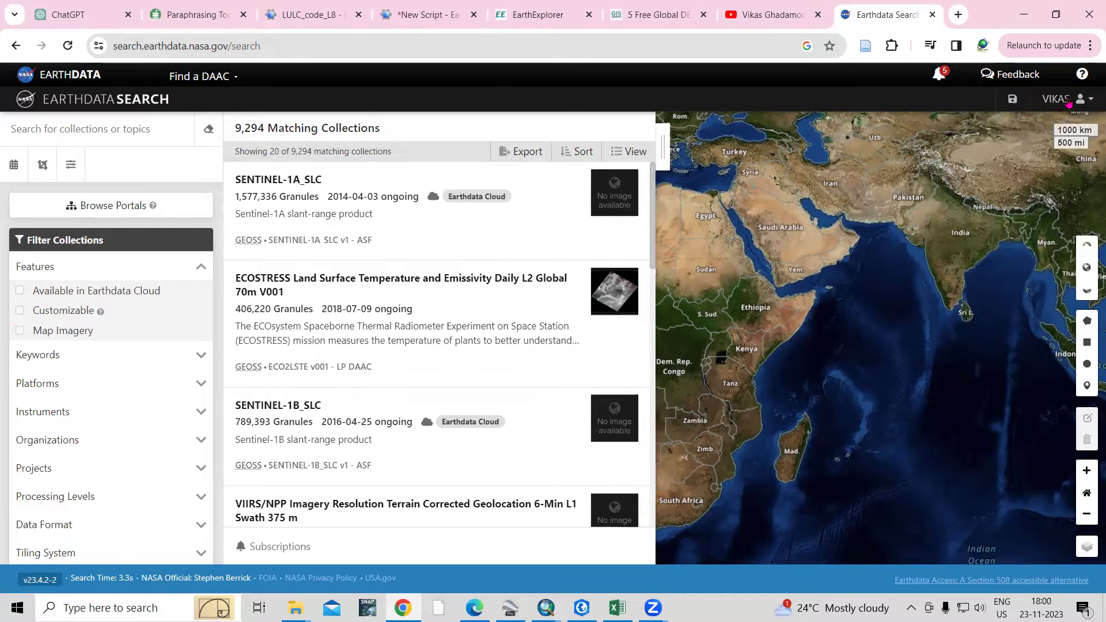
{"action": "left_click", "coordinate": [1092, 101]}
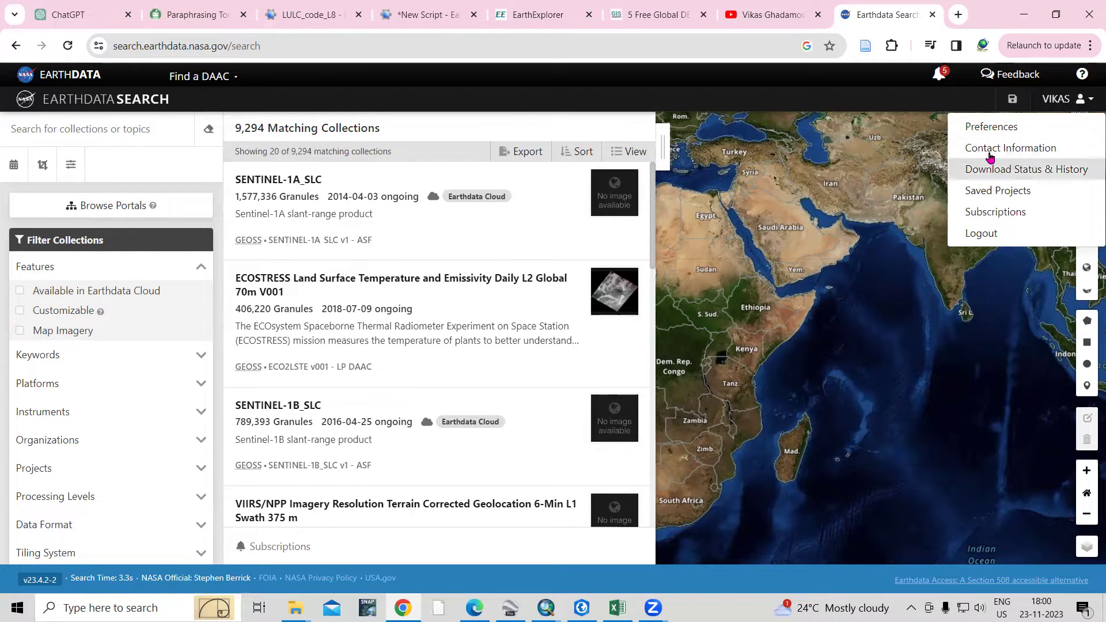
{"action": "left_click", "coordinate": [1040, 102]}
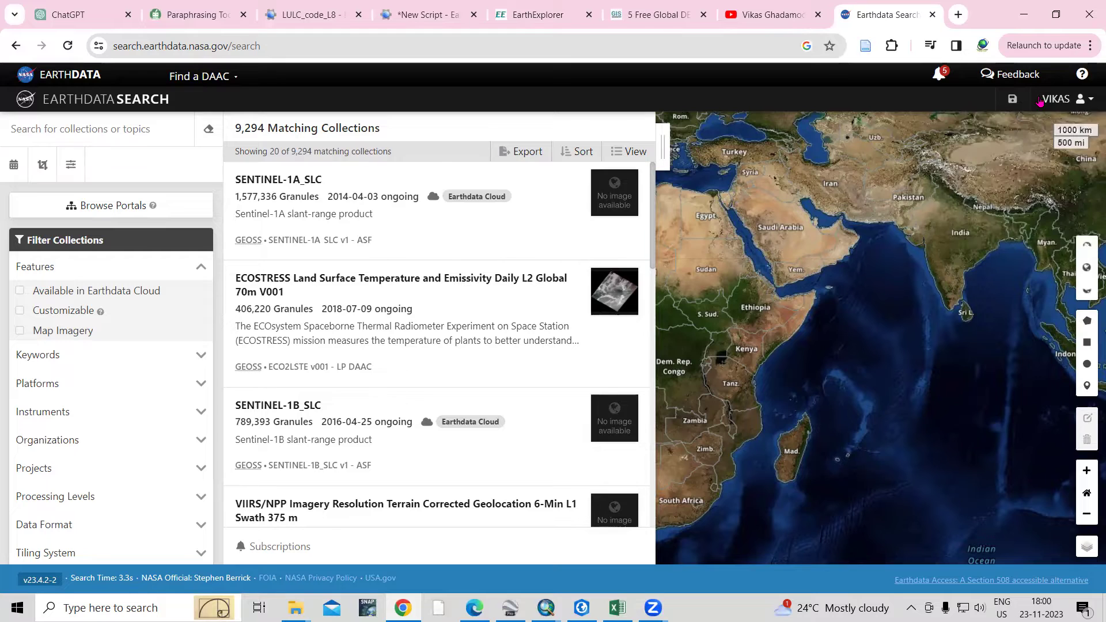
{"action": "left_click", "coordinate": [666, 156]}
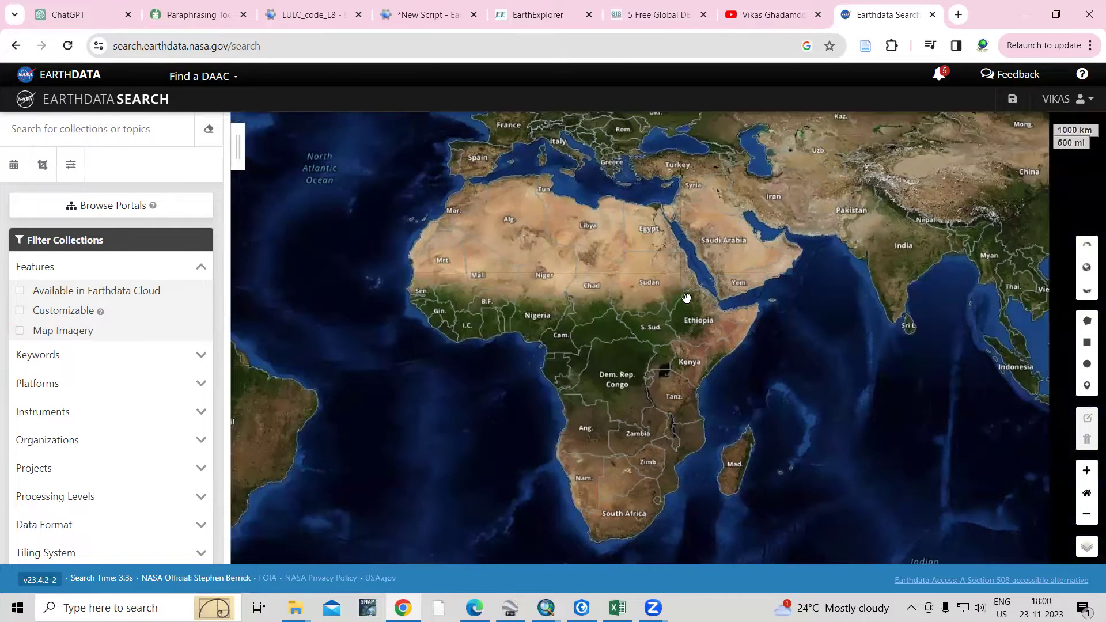
Zoom and pan the map to Maharashtra around Nasik, Aurangabad, Pune and Nanded.
{"action": "scroll", "coordinate": [708, 275], "scroll_direction": "up", "scroll_amount": 1}
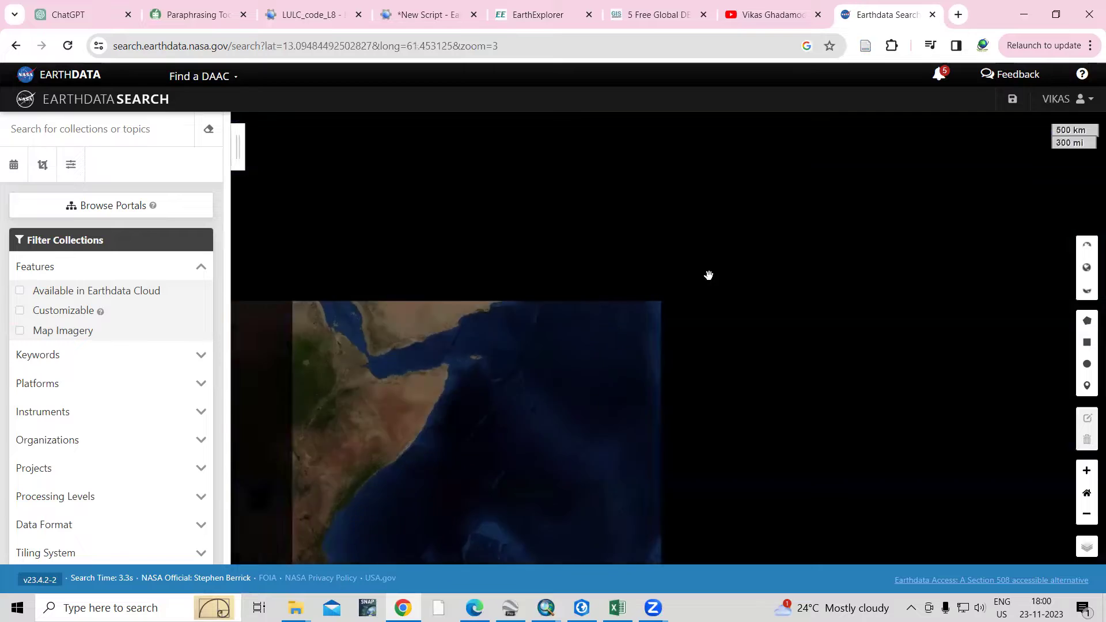
{"action": "left_click_drag", "start_coordinate": [704, 277], "coordinate": [682, 344]}
{"action": "scroll", "coordinate": [682, 344], "scroll_direction": "up", "scroll_amount": 2}
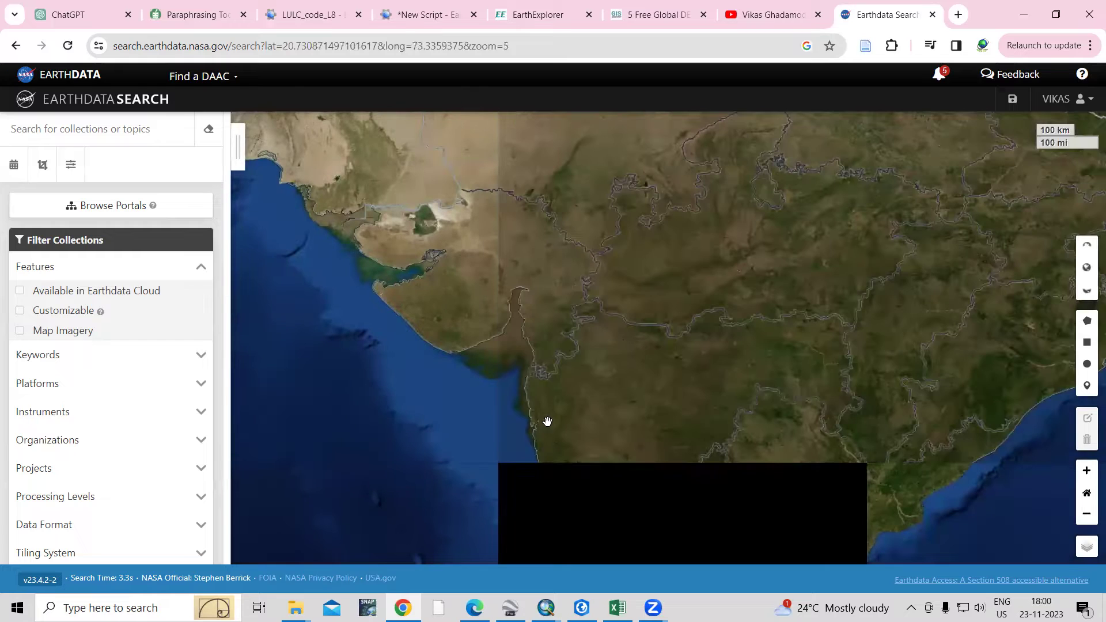
{"action": "left_click_drag", "start_coordinate": [558, 432], "coordinate": [507, 314]}
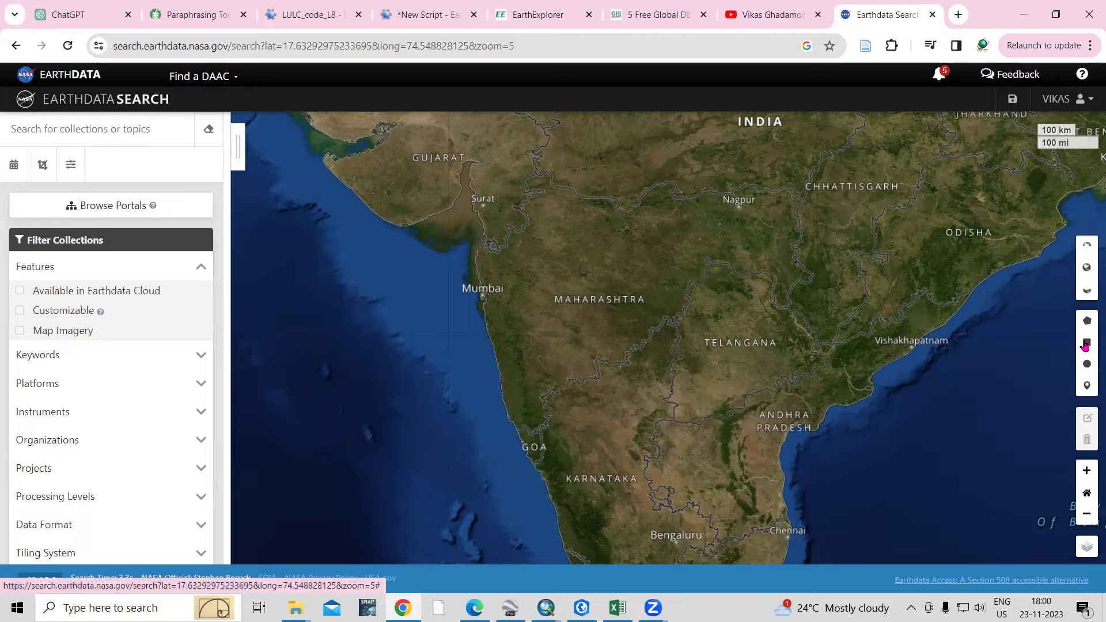
{"action": "scroll", "coordinate": [575, 272], "scroll_direction": "up", "scroll_amount": 2}
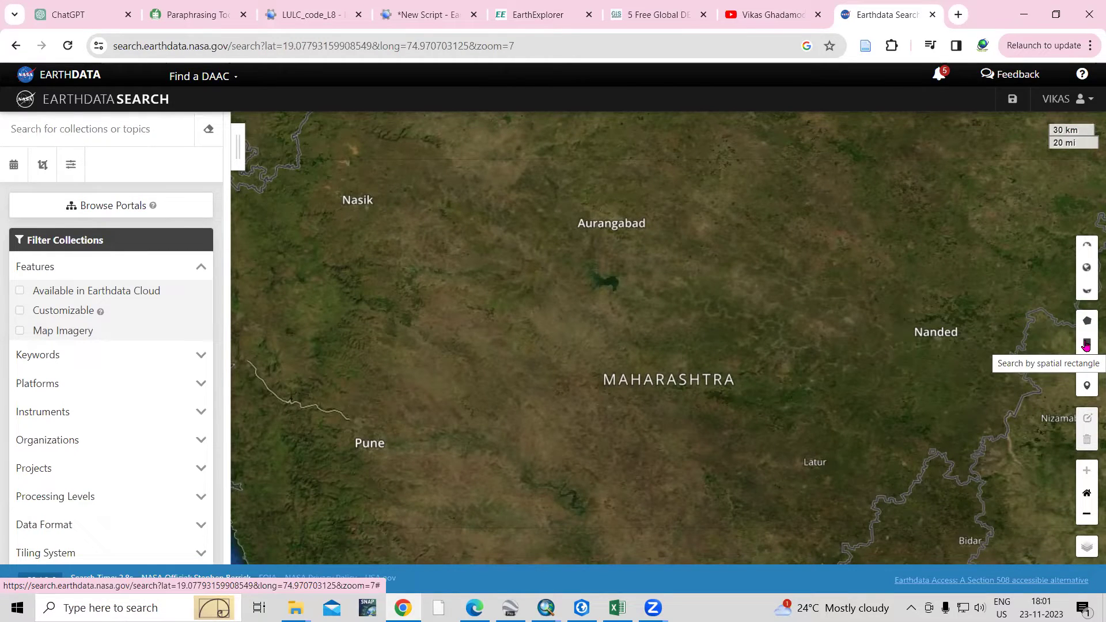
{"action": "left_click", "coordinate": [1087, 345]}
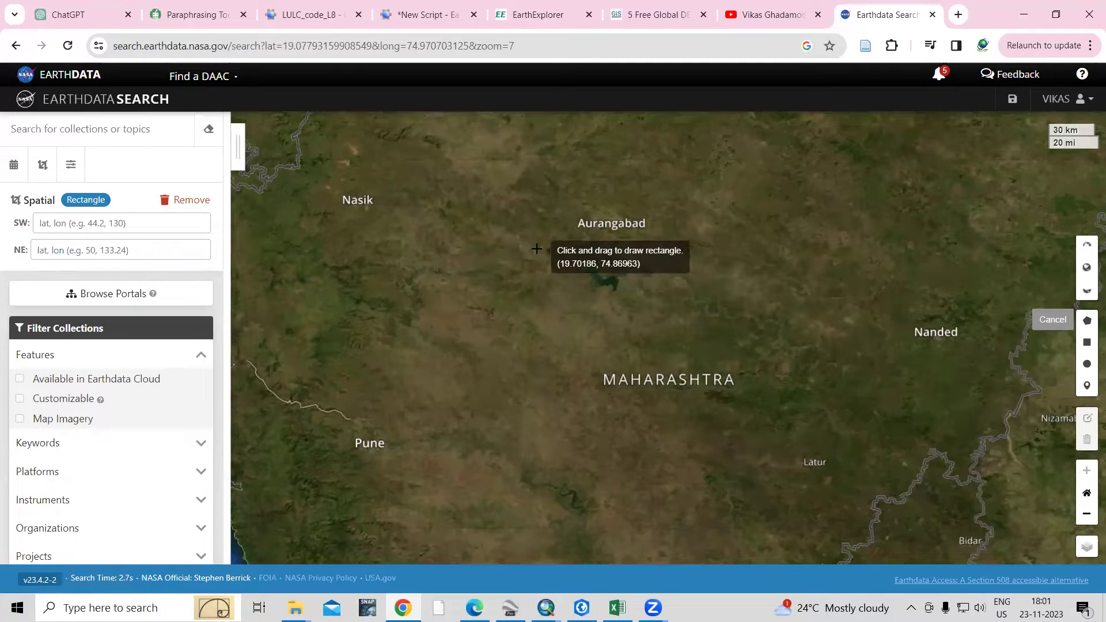
{"action": "mouse_move", "coordinate": [536, 249]}
{"action": "left_mouse_down"}
{"action": "mouse_move", "coordinate": [626, 307]}
{"action": "mouse_move", "coordinate": [669, 357]}
{"action": "left_mouse_up"}
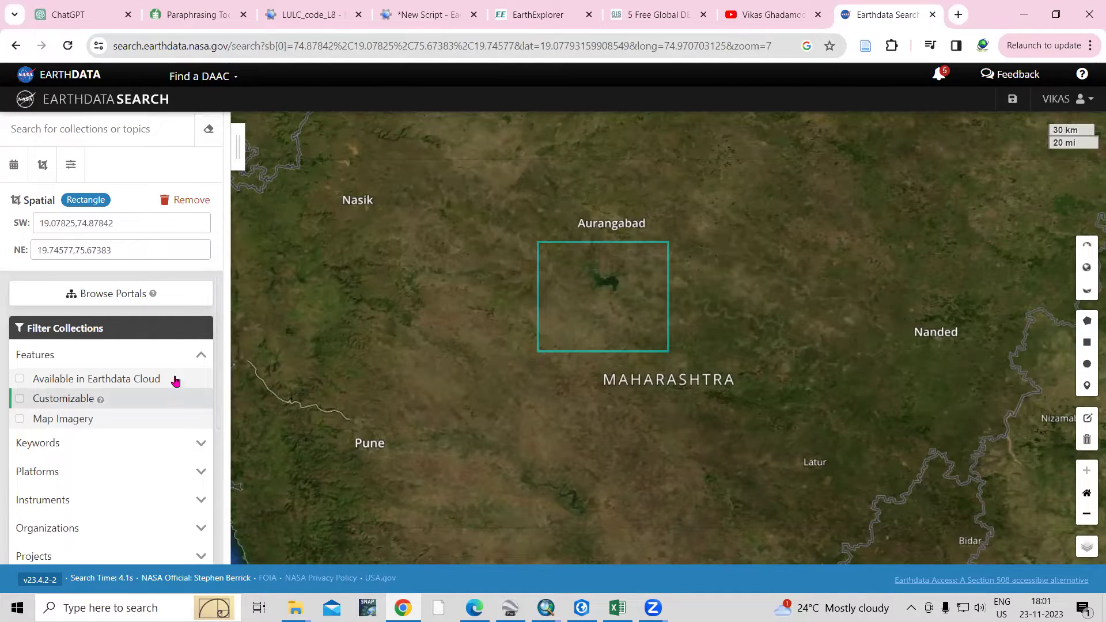
{"action": "scroll", "coordinate": [148, 390], "scroll_direction": "down", "scroll_amount": 3}
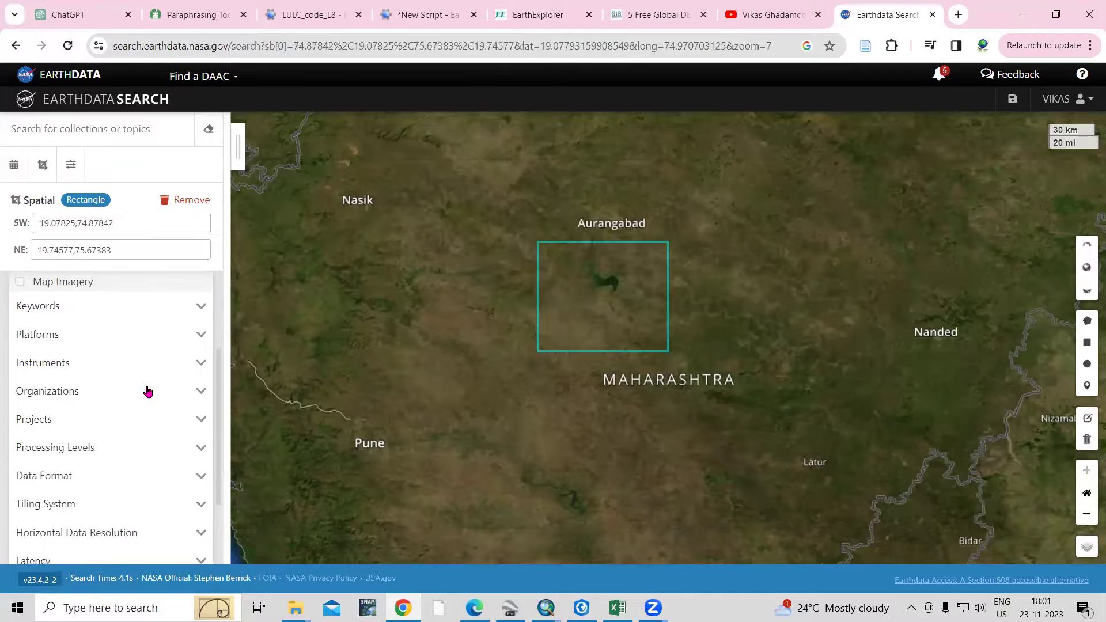
{"action": "scroll", "coordinate": [148, 391], "scroll_direction": "down", "scroll_amount": 2}
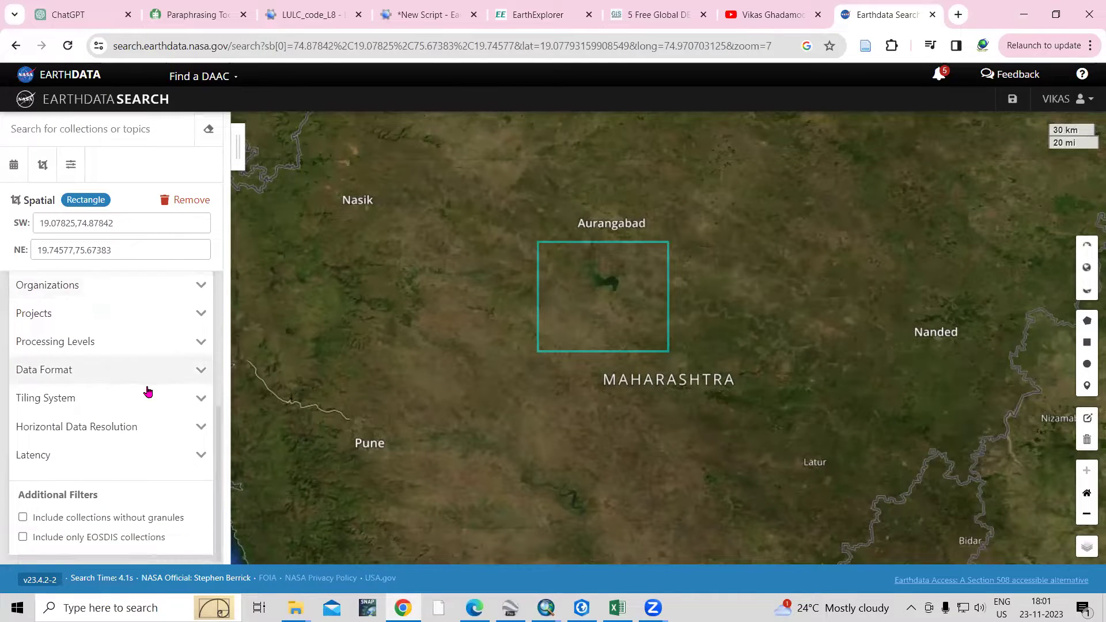
{"action": "scroll", "coordinate": [147, 391], "scroll_direction": "up", "scroll_amount": 2}
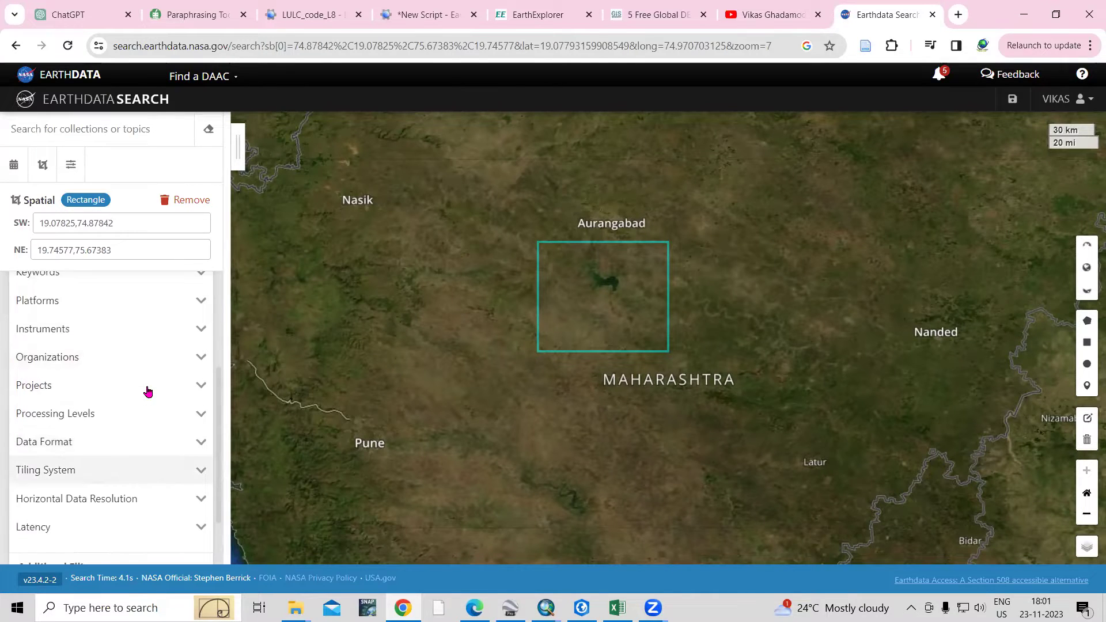
Filter collections to the ASTER instrument and open ASTER Global DEM V003's N19E074 and N19E075 granules.
{"action": "left_click", "coordinate": [129, 334]}
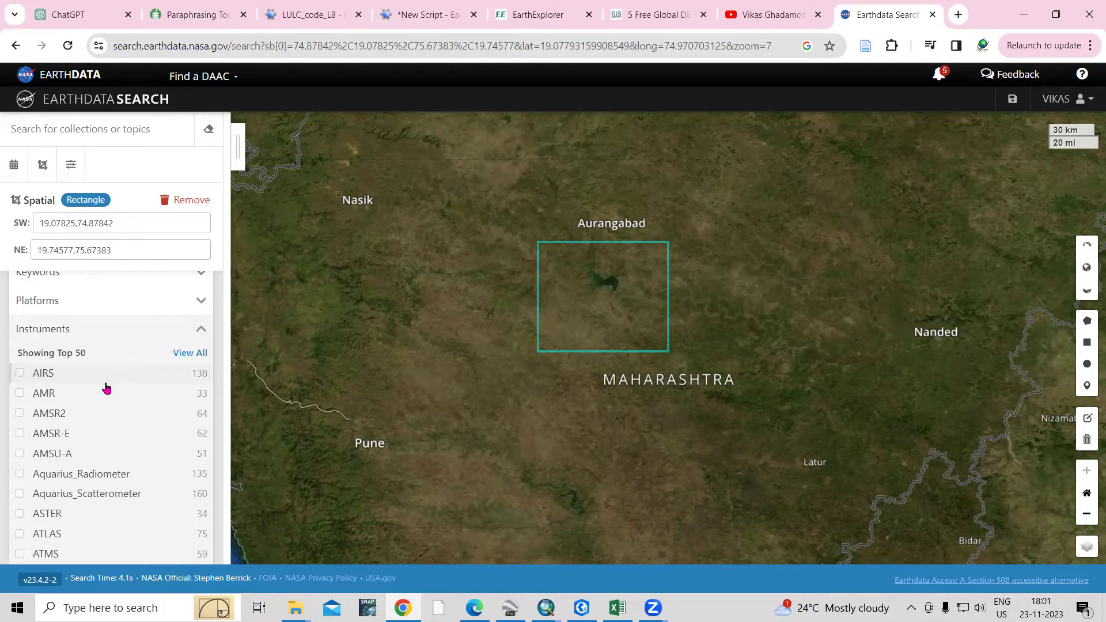
{"action": "scroll", "coordinate": [107, 392], "scroll_direction": "down", "scroll_amount": 1}
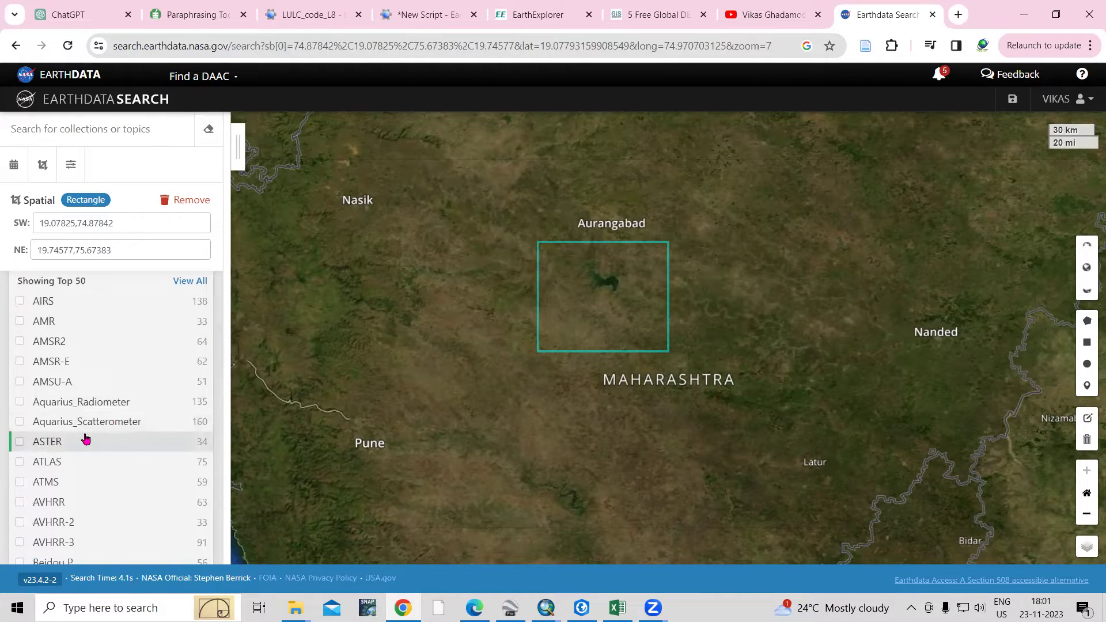
{"action": "left_click", "coordinate": [236, 153]}
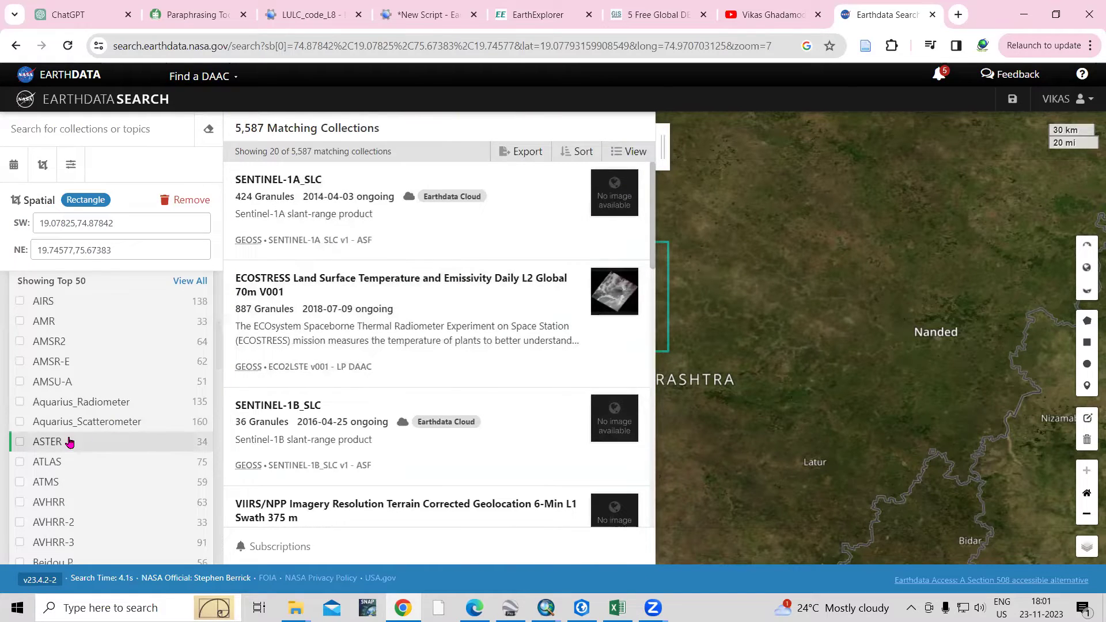
{"action": "left_click", "coordinate": [19, 442]}
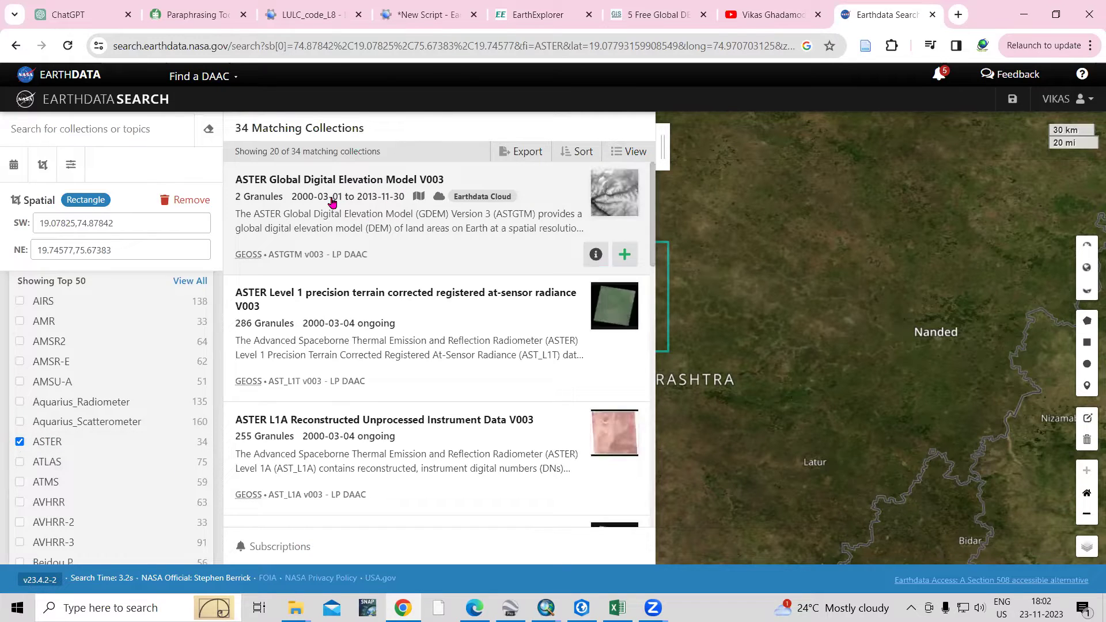
{"action": "left_click", "coordinate": [402, 185]}
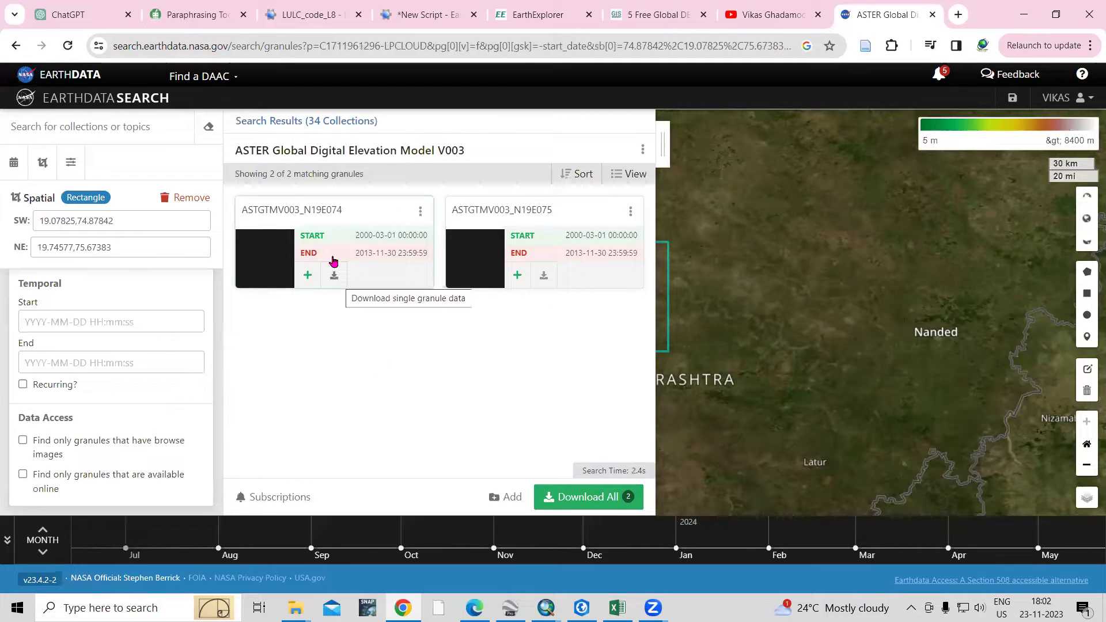
Download ASTGTMV003_N19E074_dem.tif (14.8 MB), then list the N19E075 tile's downloadable files.
{"action": "left_click", "coordinate": [662, 144]}
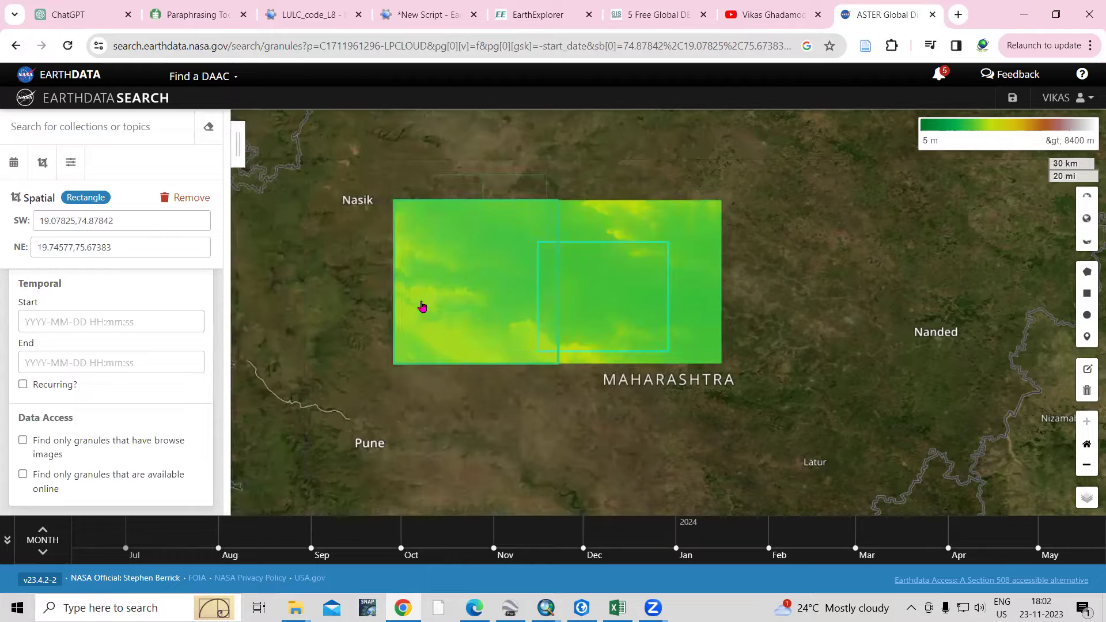
{"action": "left_click", "coordinate": [238, 145]}
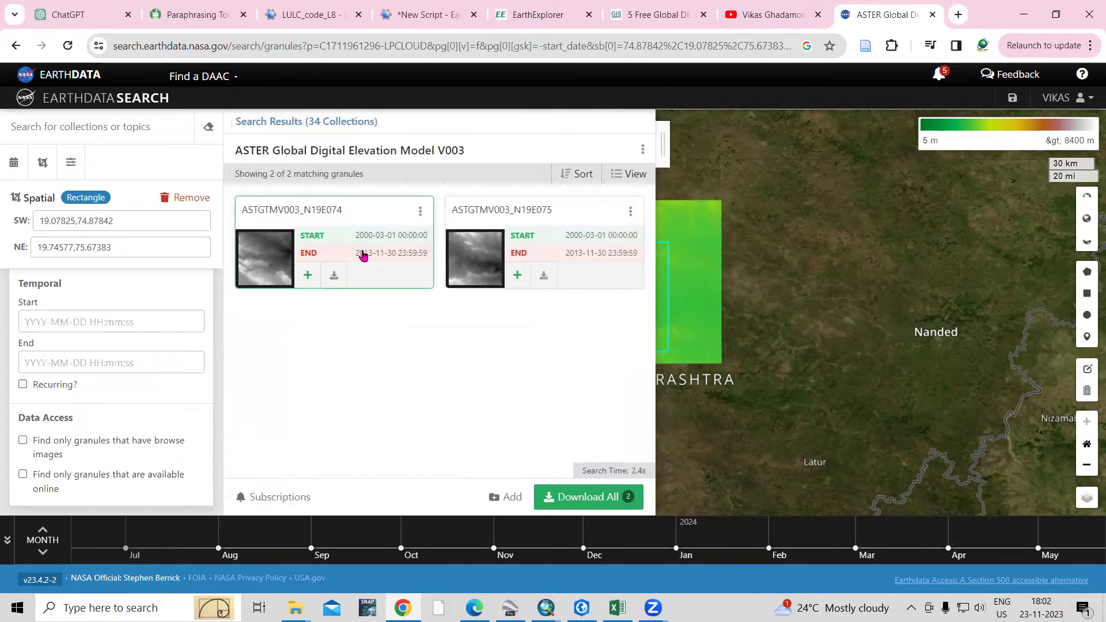
{"action": "left_click", "coordinate": [333, 276]}
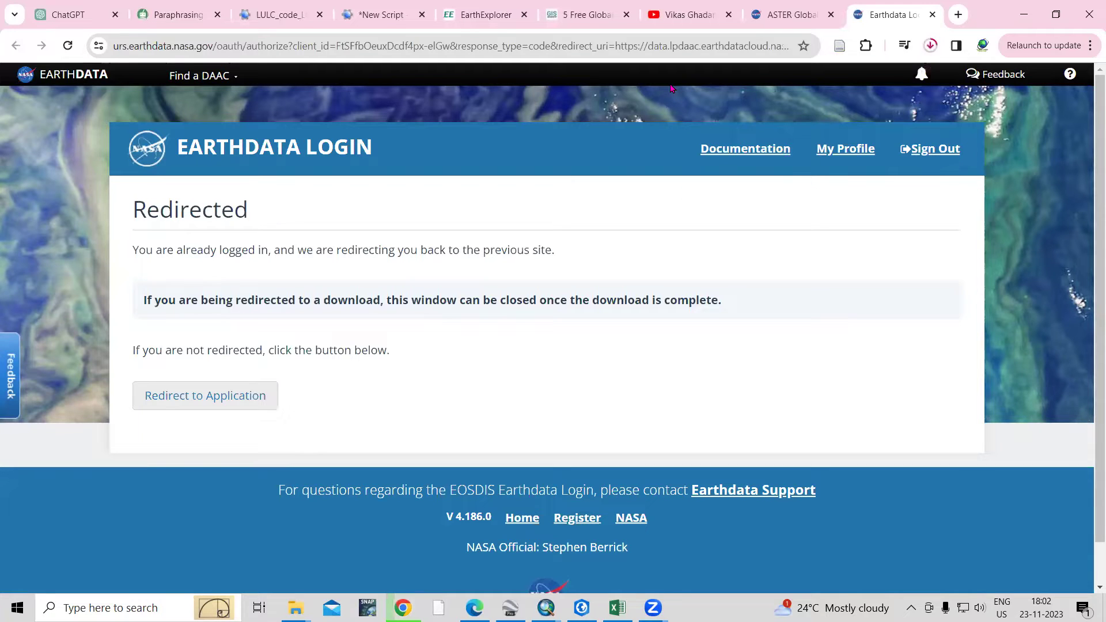
{"action": "left_click", "coordinate": [932, 46]}
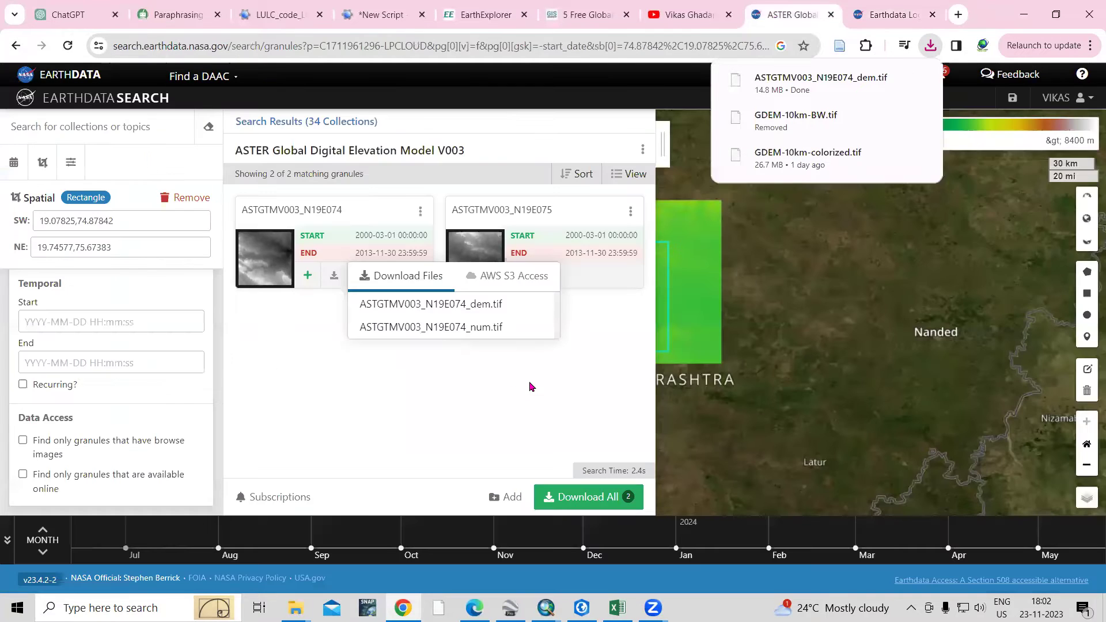
{"action": "left_click", "coordinate": [531, 387]}
{"action": "left_click", "coordinate": [544, 275]}
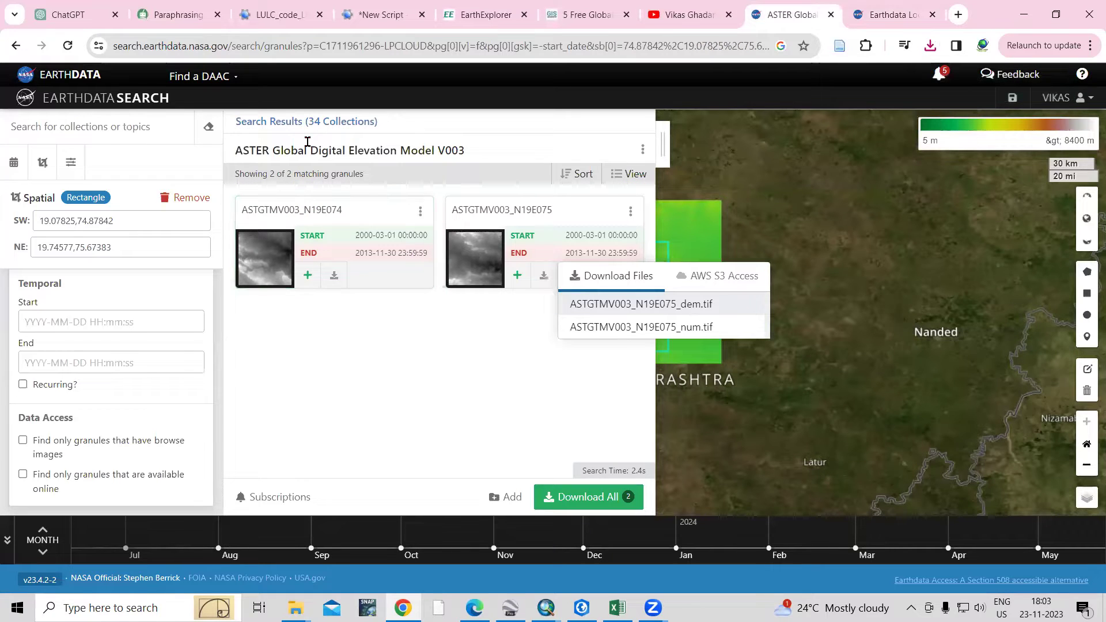
Return to the 34 collections and open ASTER Global Water Bodies Database V001's N19E074/N19E075 granules.
{"action": "left_click", "coordinate": [297, 127]}
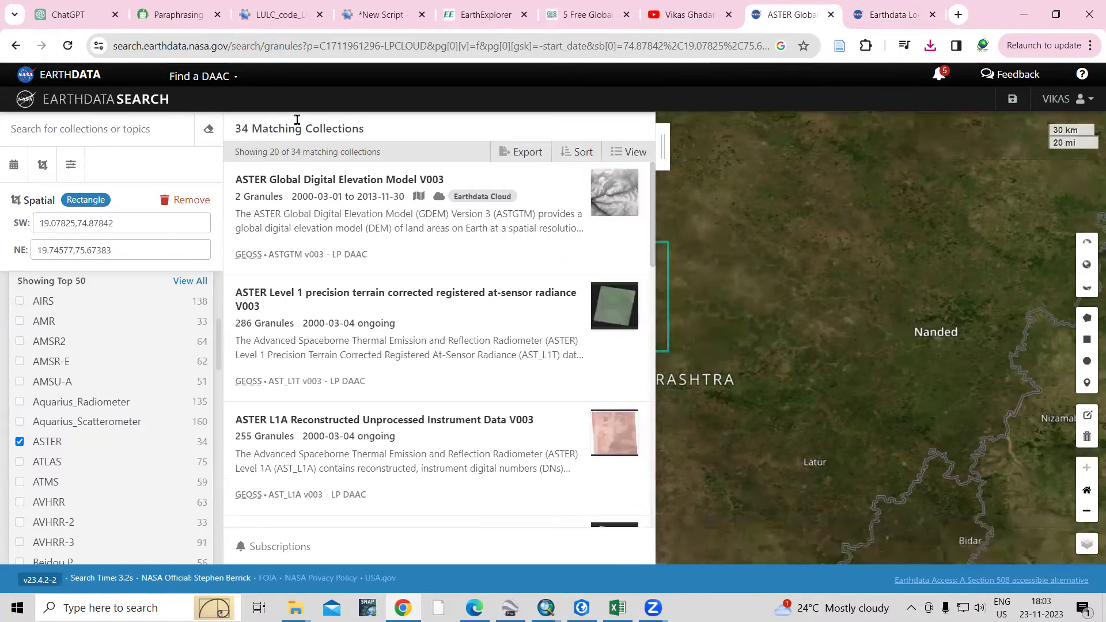
{"action": "scroll", "coordinate": [471, 306], "scroll_direction": "down", "scroll_amount": 4}
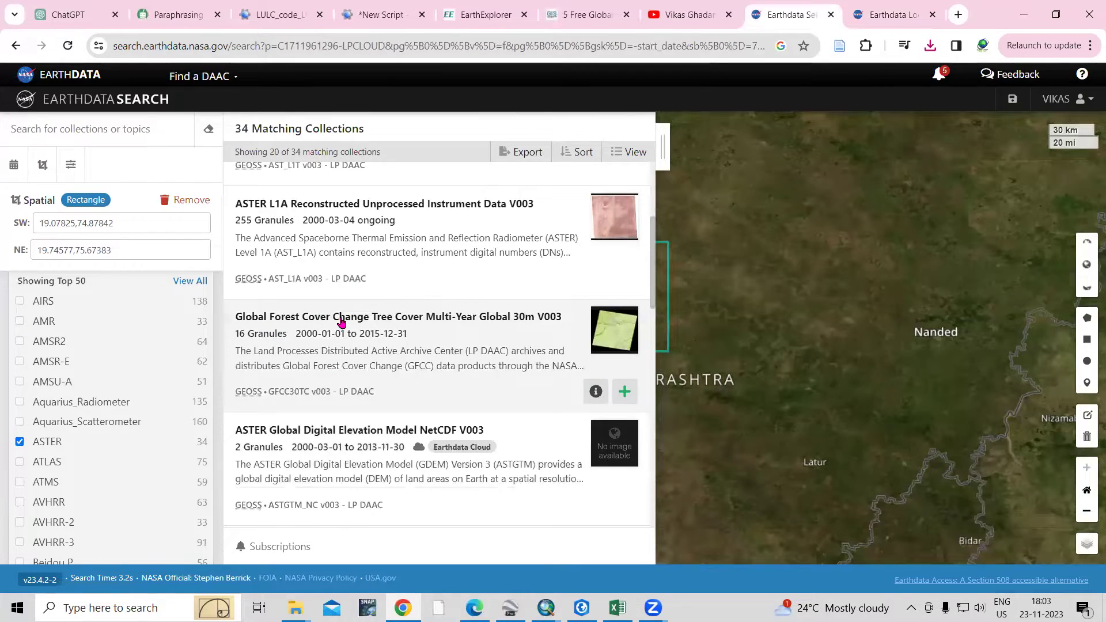
{"action": "scroll", "coordinate": [336, 337], "scroll_direction": "down", "scroll_amount": 3}
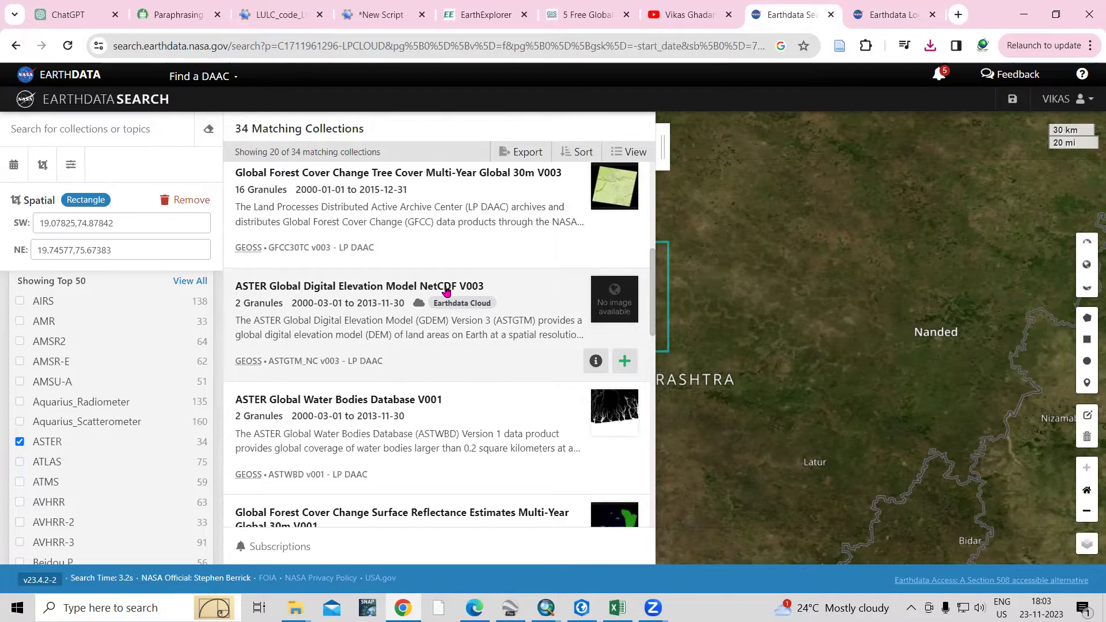
{"action": "scroll", "coordinate": [447, 291], "scroll_direction": "down", "scroll_amount": 1}
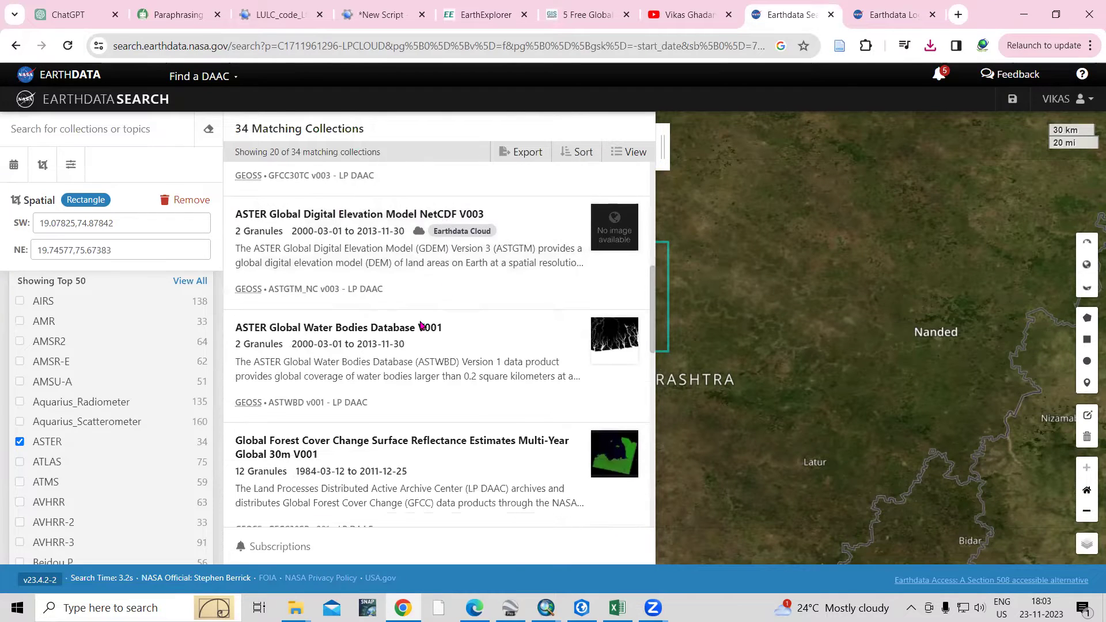
{"action": "left_click", "coordinate": [352, 326]}
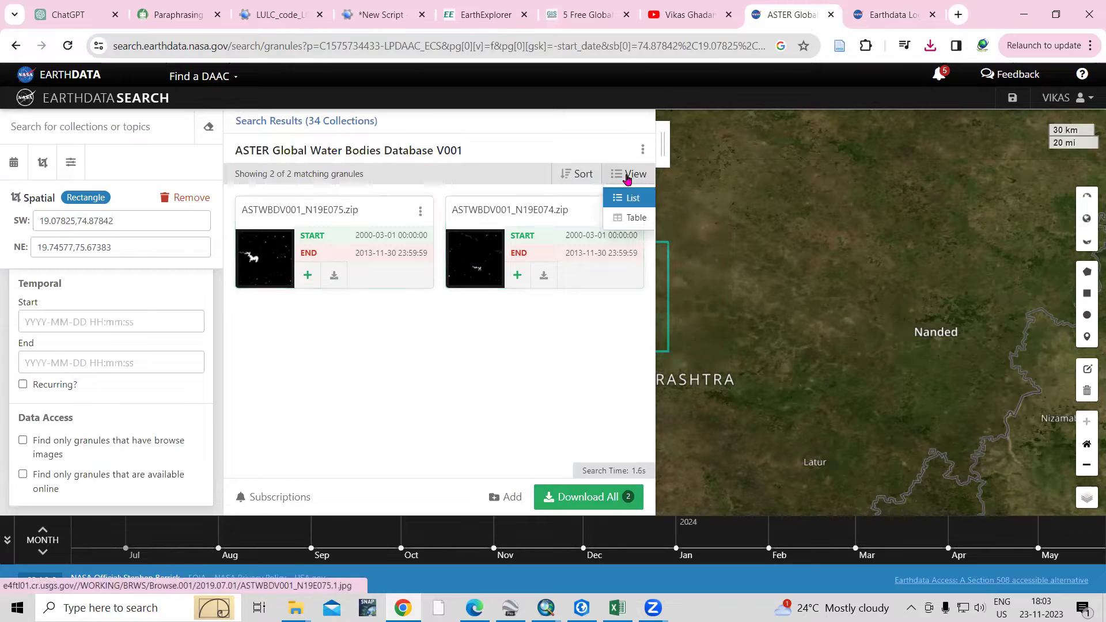
Add the ASTWBDV001_N19E075.zip water bodies granule to the project, then return to the 34 collections.
{"action": "left_click", "coordinate": [662, 143]}
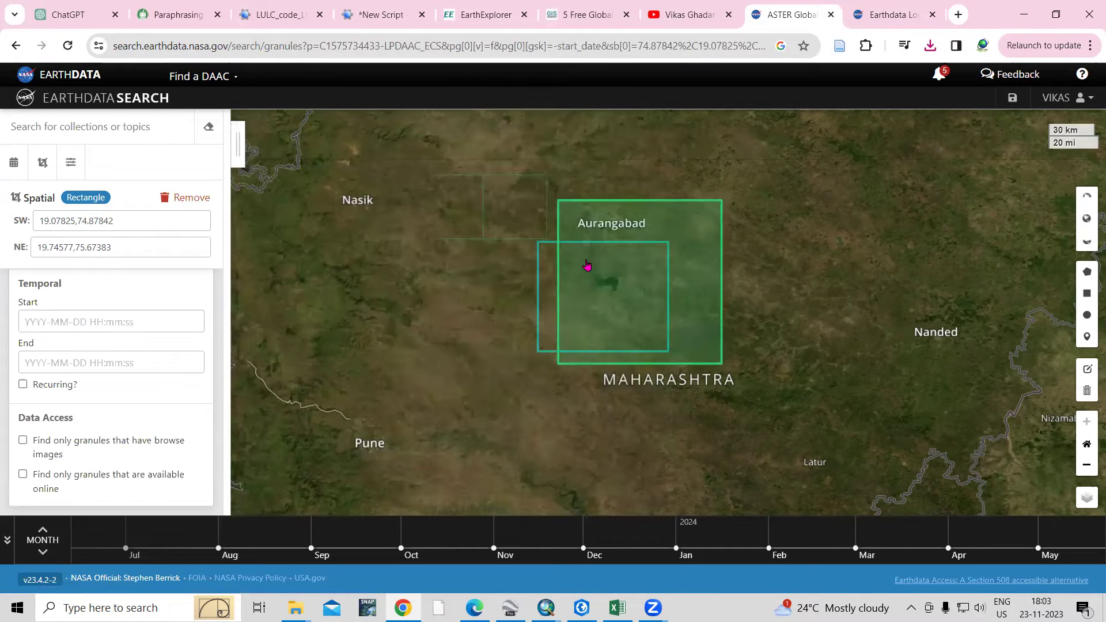
{"action": "left_click", "coordinate": [238, 146]}
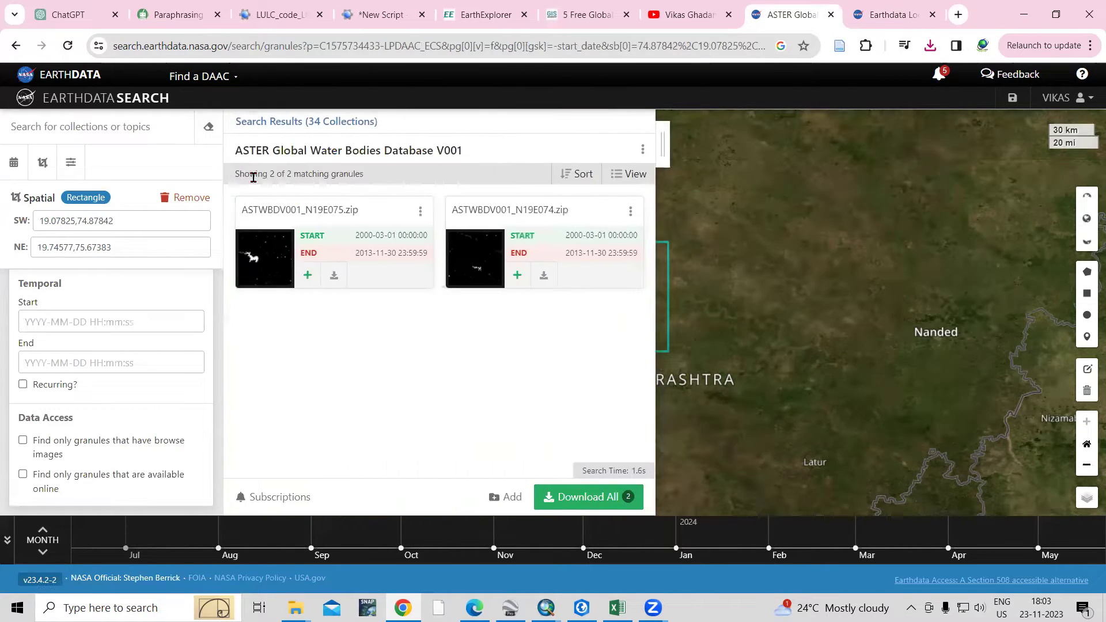
{"action": "left_click", "coordinate": [310, 276]}
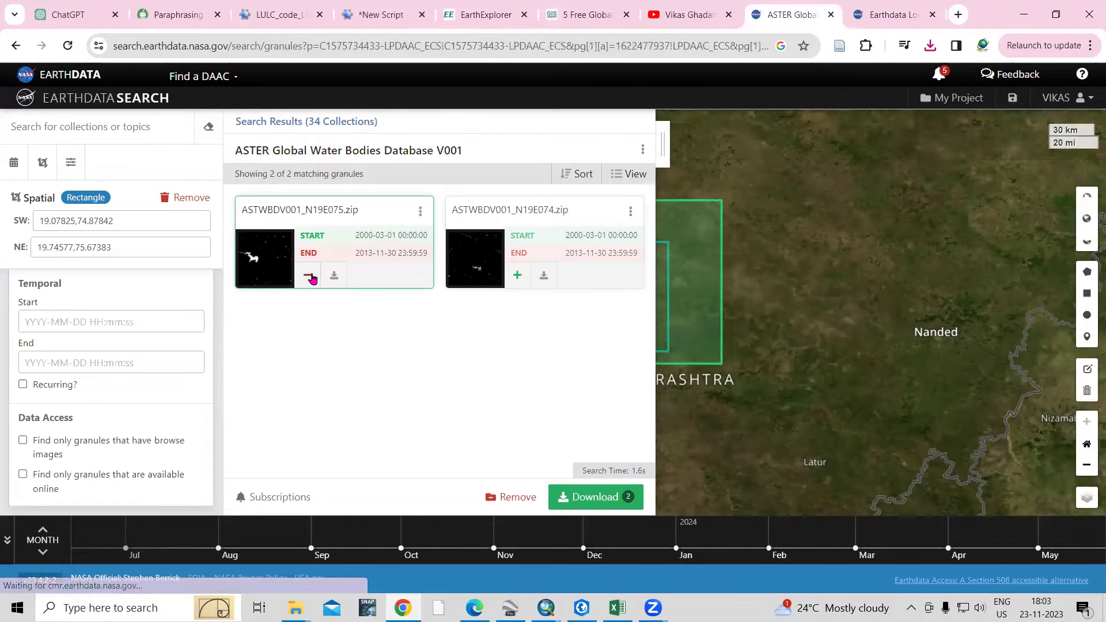
{"action": "left_click", "coordinate": [660, 142]}
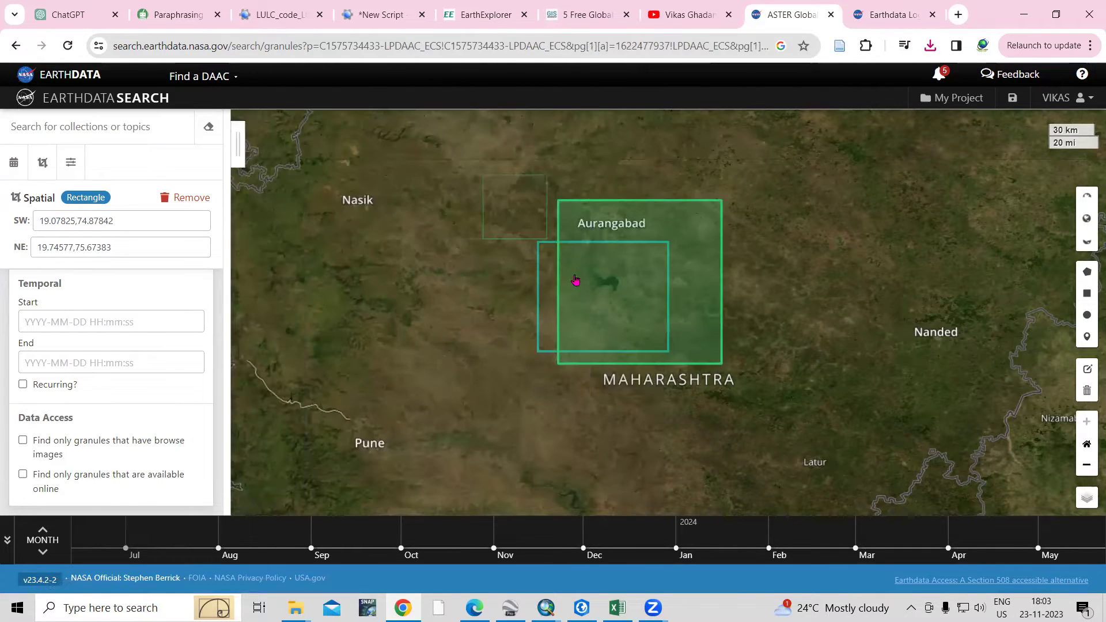
{"action": "left_click", "coordinate": [237, 144]}
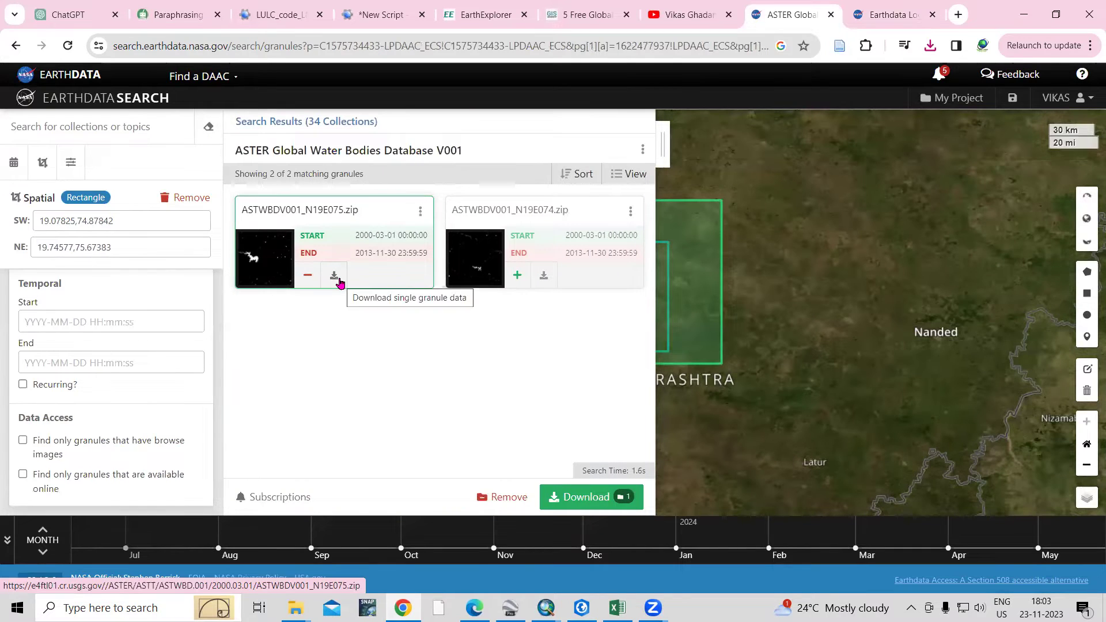
{"action": "left_click", "coordinate": [300, 122]}
{"action": "scroll", "coordinate": [385, 388], "scroll_direction": "down", "scroll_amount": 10}
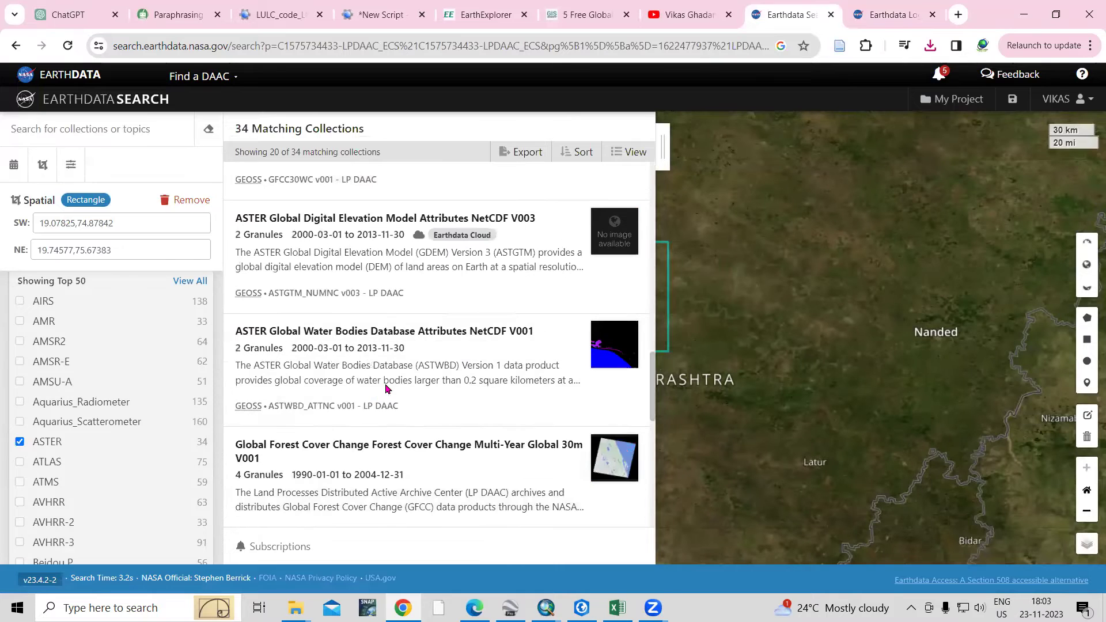
{"action": "scroll", "coordinate": [423, 409], "scroll_direction": "down", "scroll_amount": 5}
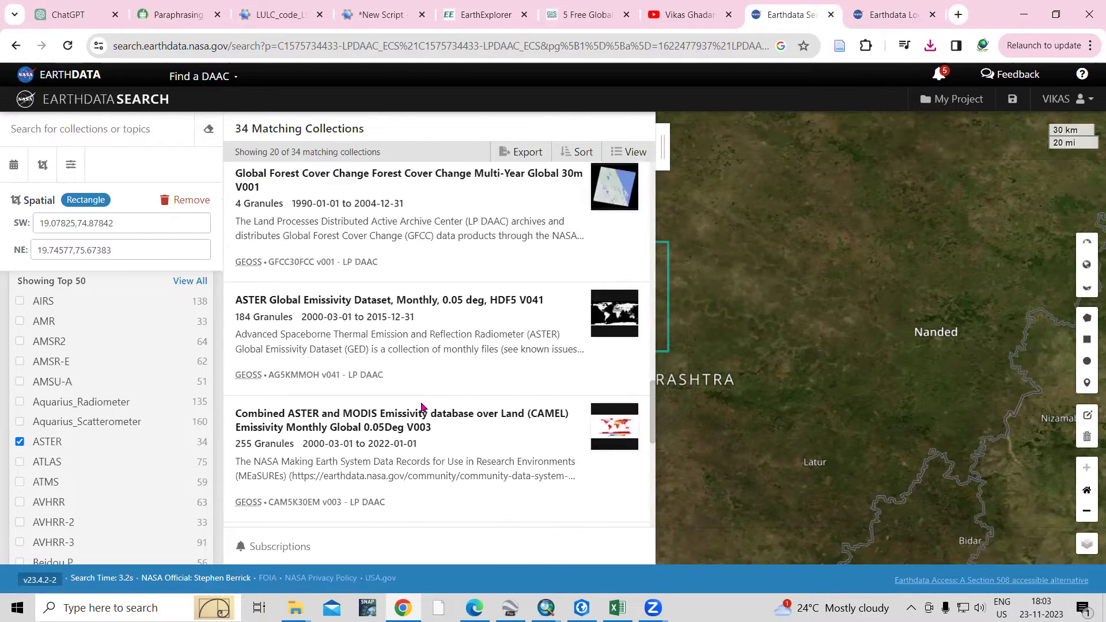
{"action": "scroll", "coordinate": [396, 340], "scroll_direction": "down", "scroll_amount": 6}
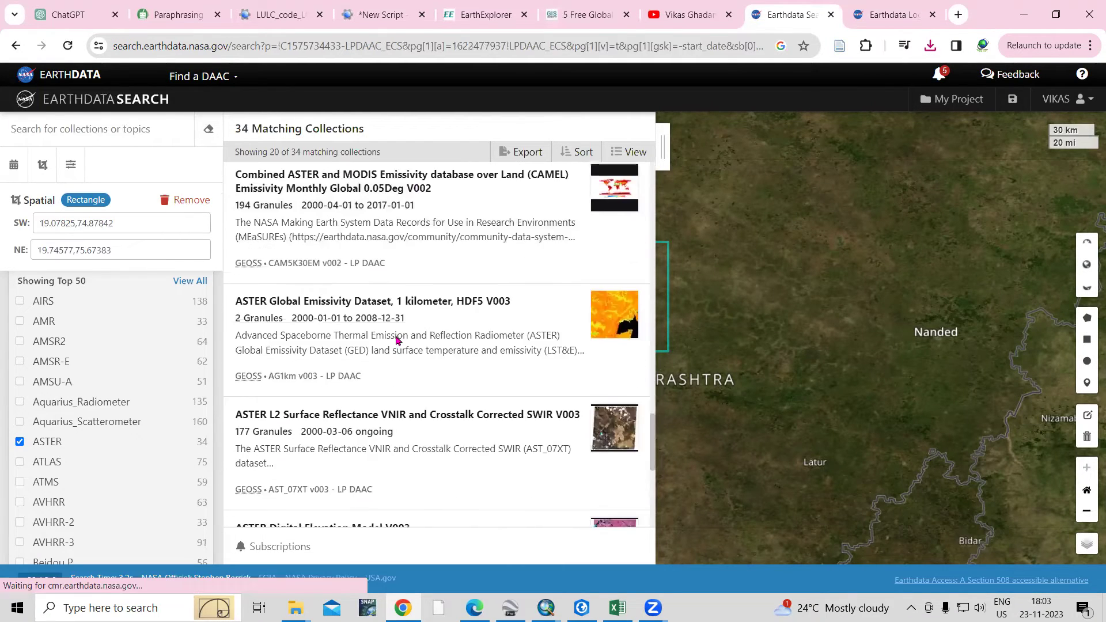
{"action": "scroll", "coordinate": [397, 340], "scroll_direction": "down", "scroll_amount": 2}
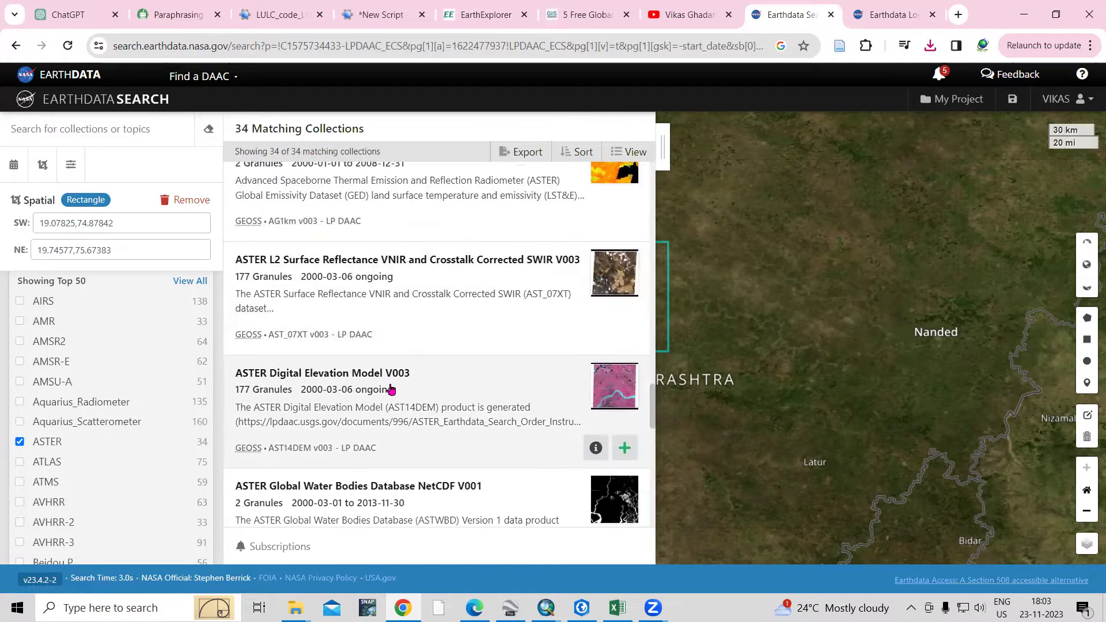
{"action": "scroll", "coordinate": [308, 392], "scroll_direction": "down", "scroll_amount": 3}
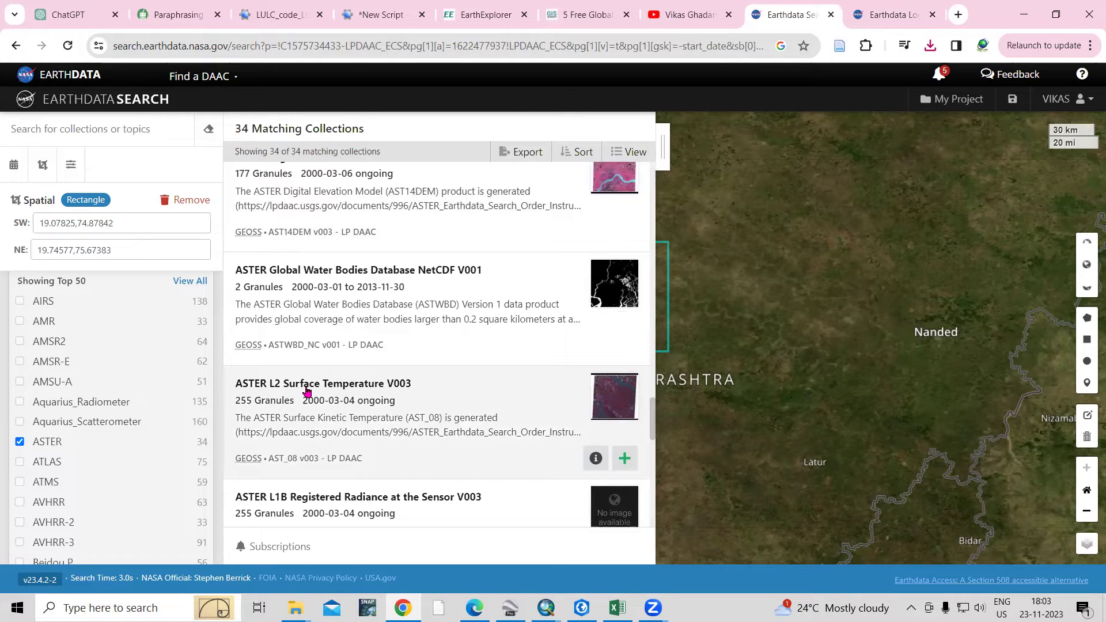
{"action": "scroll", "coordinate": [393, 392], "scroll_direction": "down", "scroll_amount": 3}
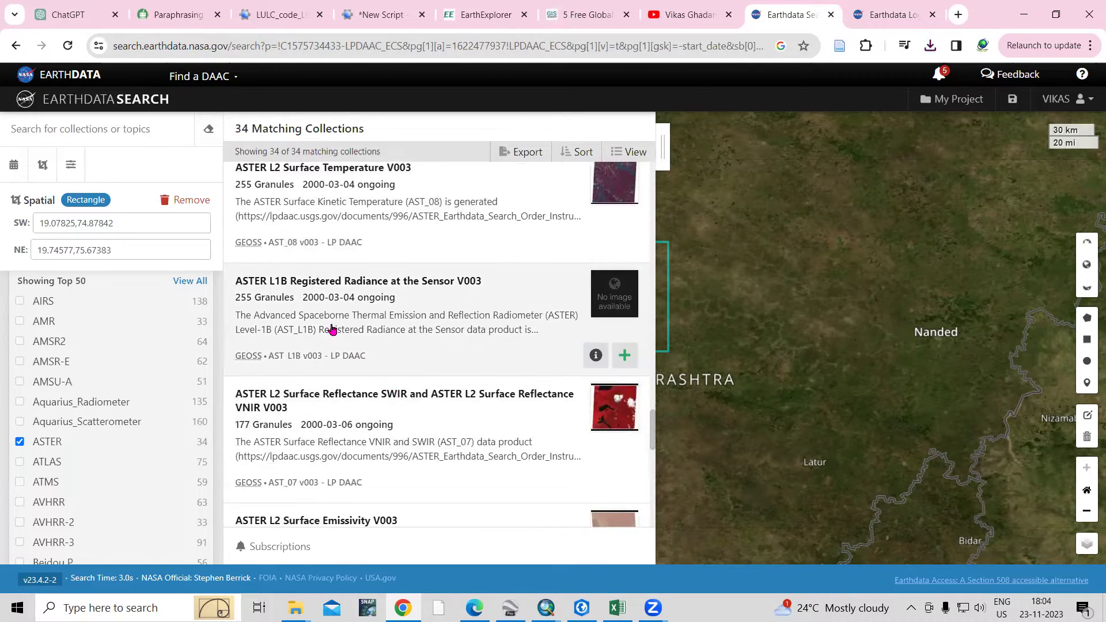
{"action": "scroll", "coordinate": [358, 383], "scroll_direction": "down", "scroll_amount": 3}
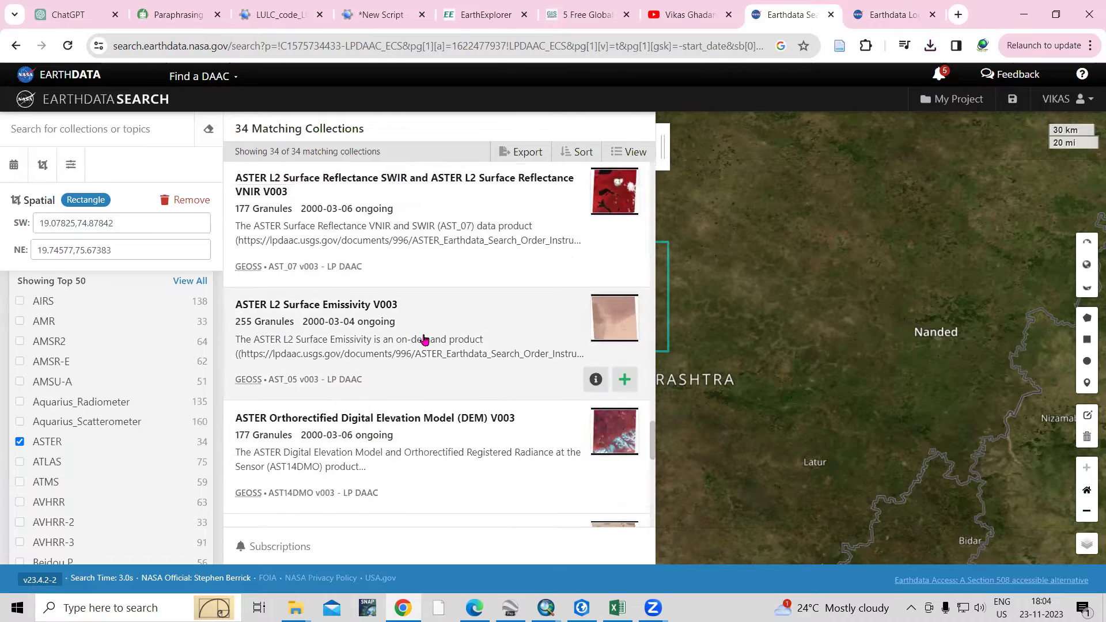
{"action": "scroll", "coordinate": [423, 340], "scroll_direction": "down", "scroll_amount": 3}
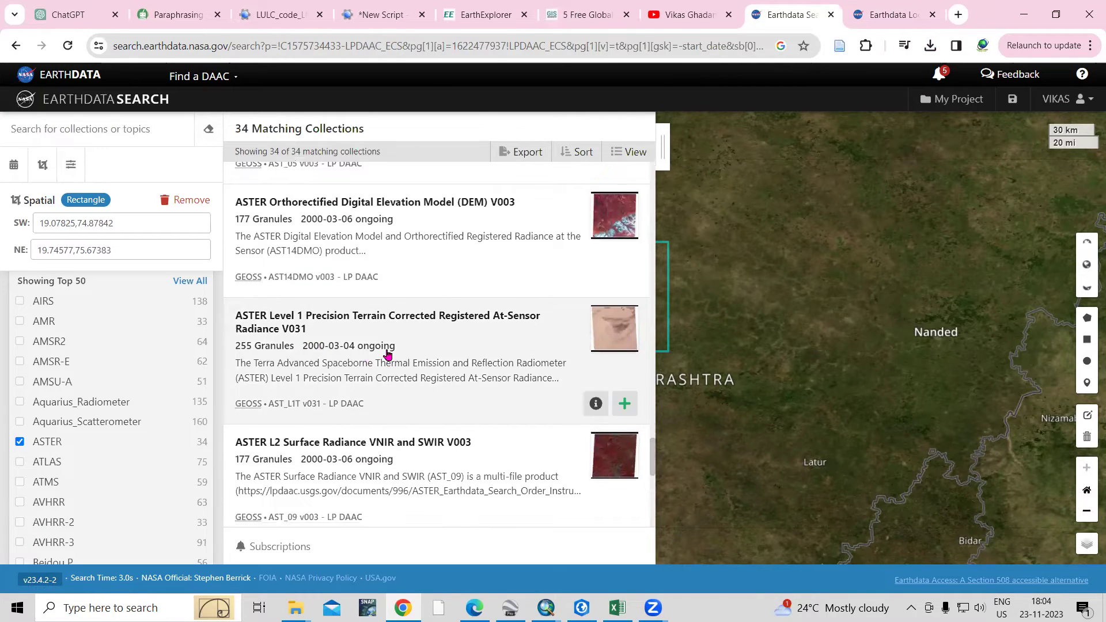
{"action": "scroll", "coordinate": [388, 354], "scroll_direction": "up", "scroll_amount": 20}
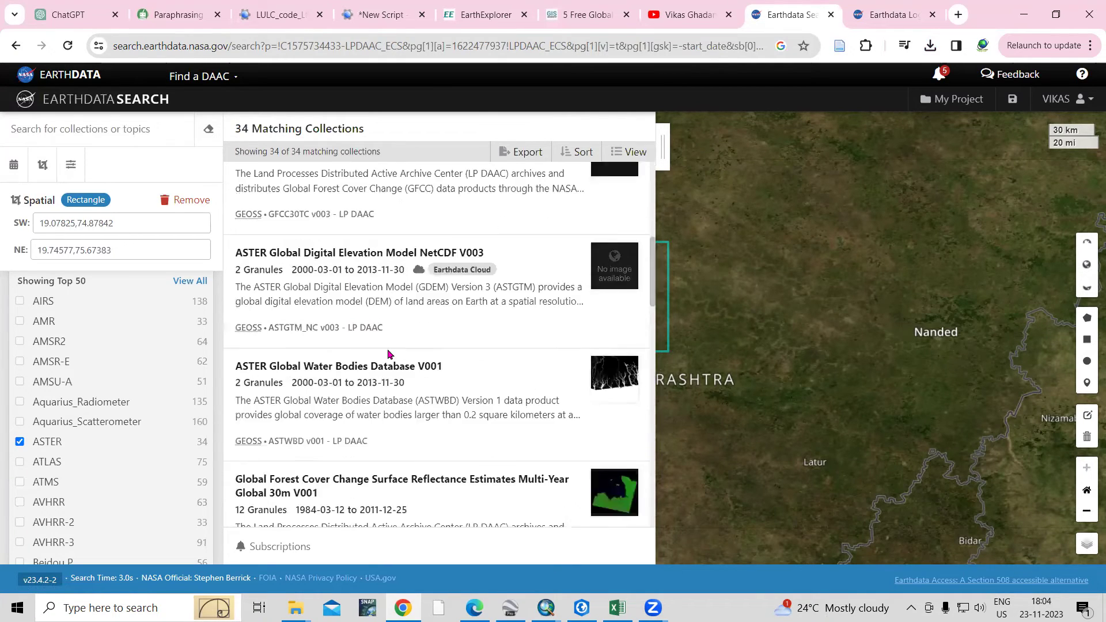
{"action": "scroll", "coordinate": [388, 354], "scroll_direction": "up", "scroll_amount": 5}
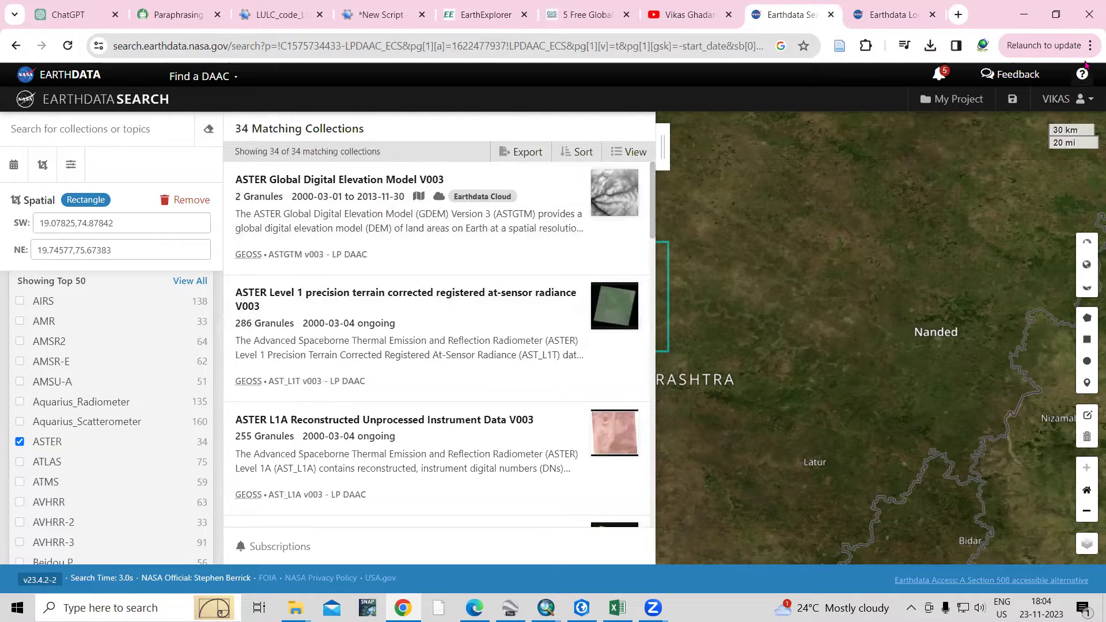
Open the folder containing the latest DEM download from Chrome's download list.
{"action": "left_click", "coordinate": [930, 48]}
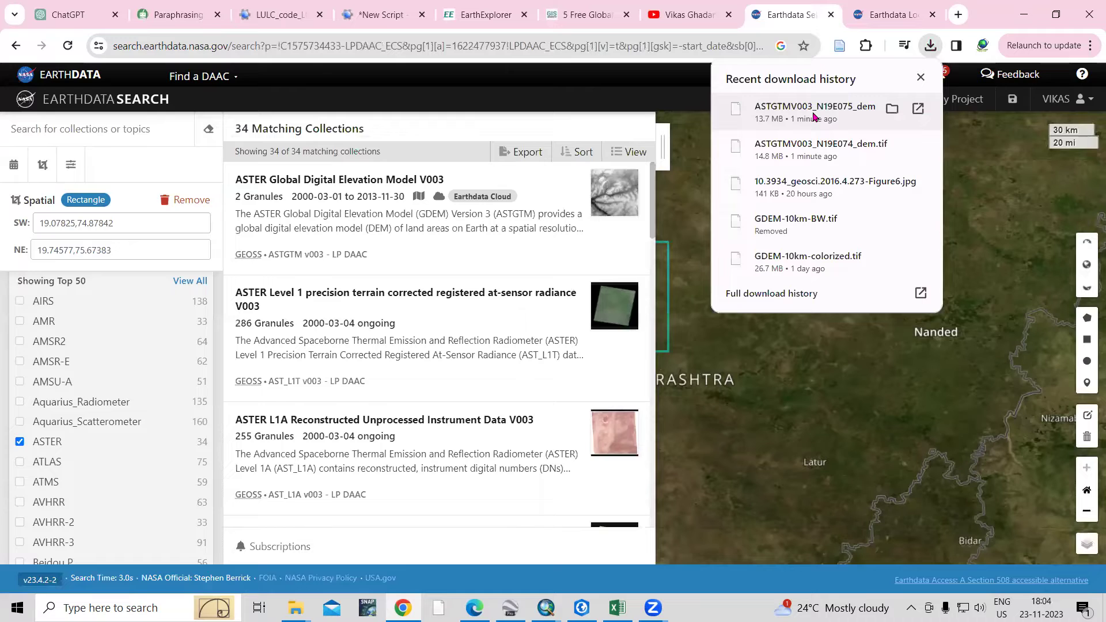
{"action": "left_click", "coordinate": [890, 110]}
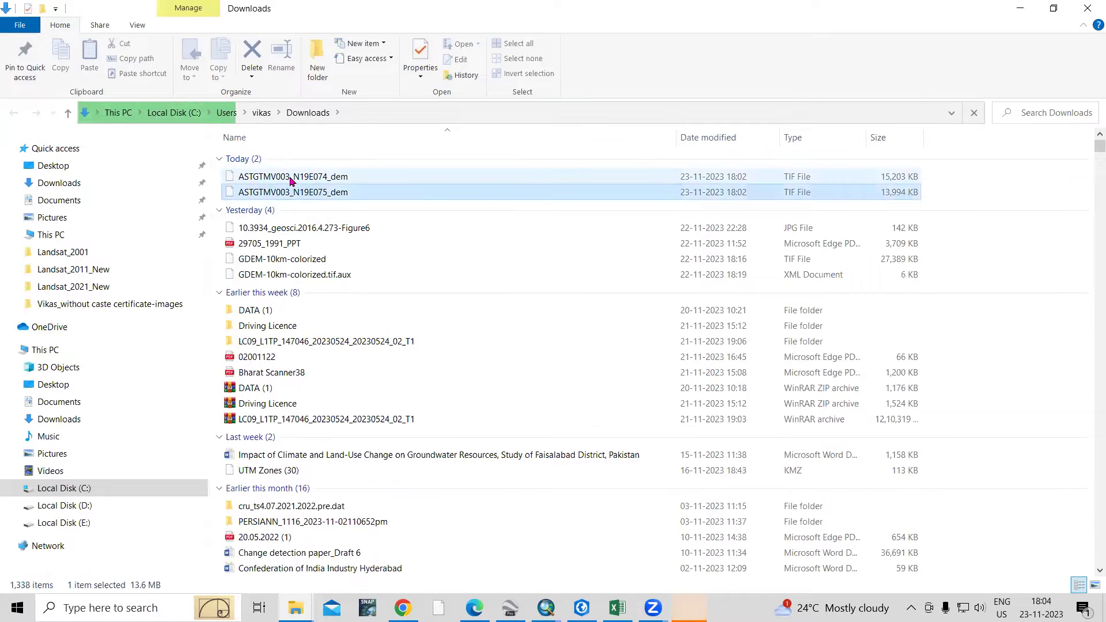
Cut both ASTGTMV003 DEM tiles from the Downloads folder.
{"action": "left_click", "coordinate": [319, 195], "text": "shift"}
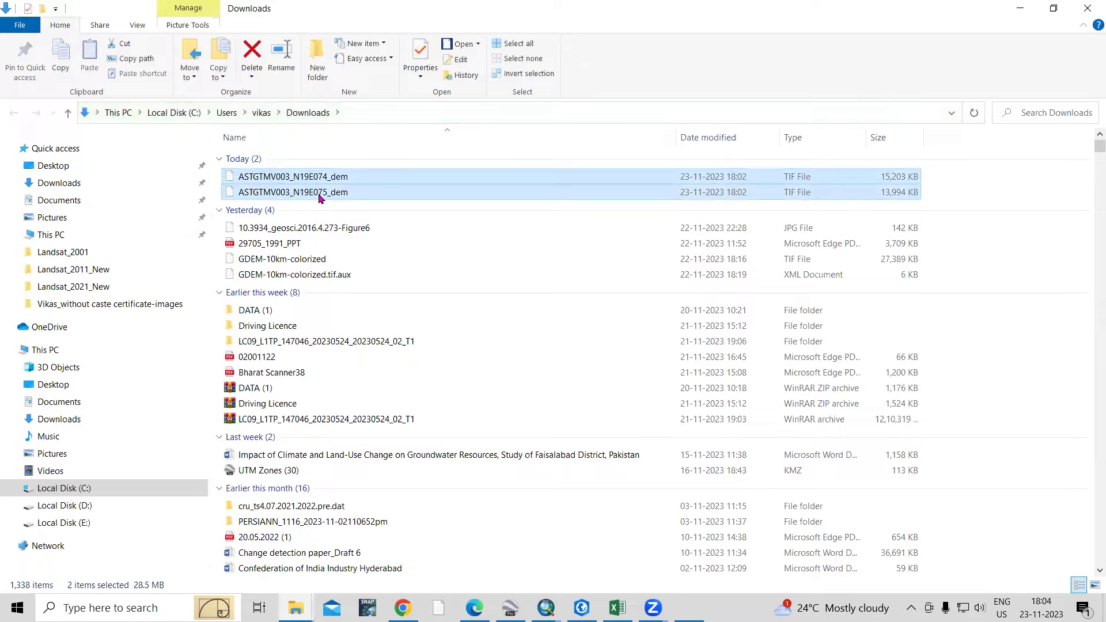
{"action": "right_click", "coordinate": [320, 191]}
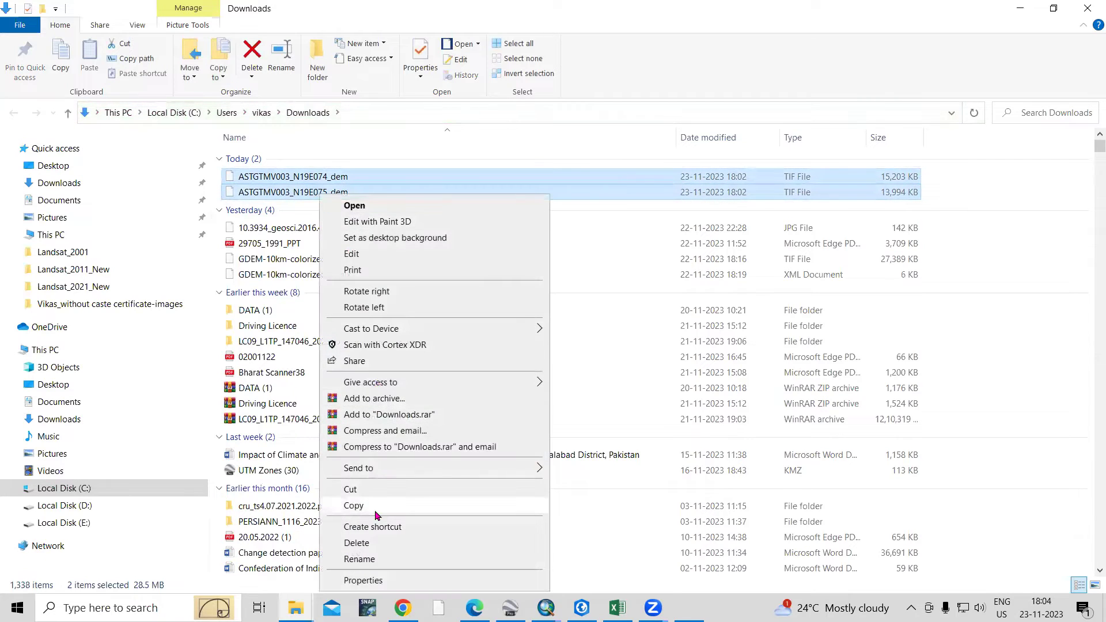
{"action": "left_click", "coordinate": [372, 489]}
Create a new folder named 'ASTER DEM' in E:\YouTube Video.
{"action": "left_click", "coordinate": [123, 524]}
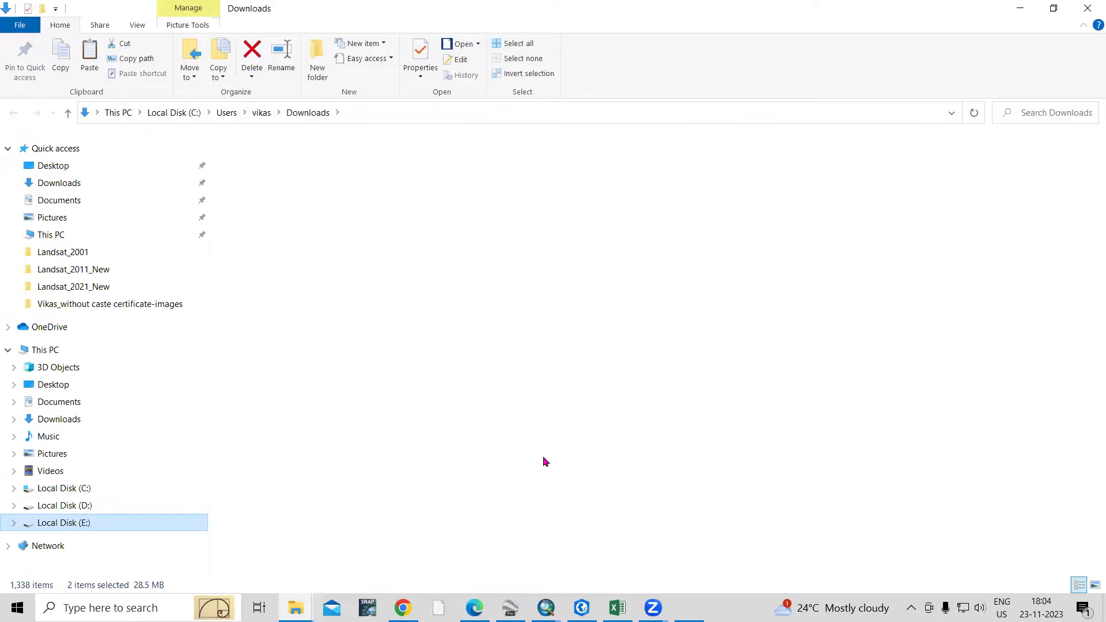
{"action": "right_click", "coordinate": [564, 412]}
{"action": "mouse_move", "coordinate": [640, 373]}
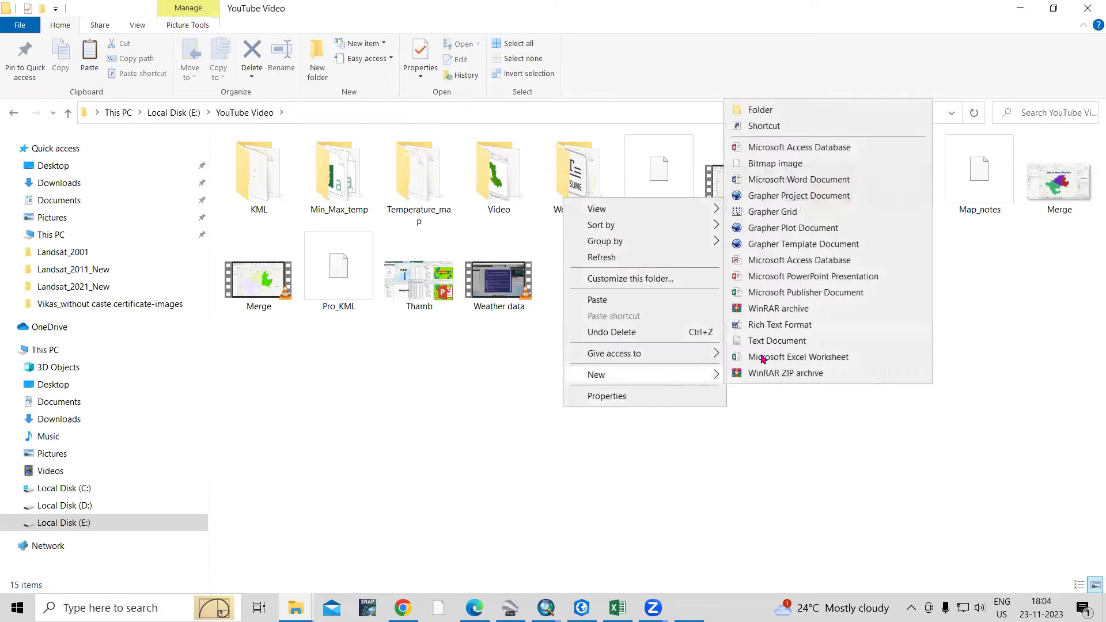
{"action": "left_click", "coordinate": [758, 110]}
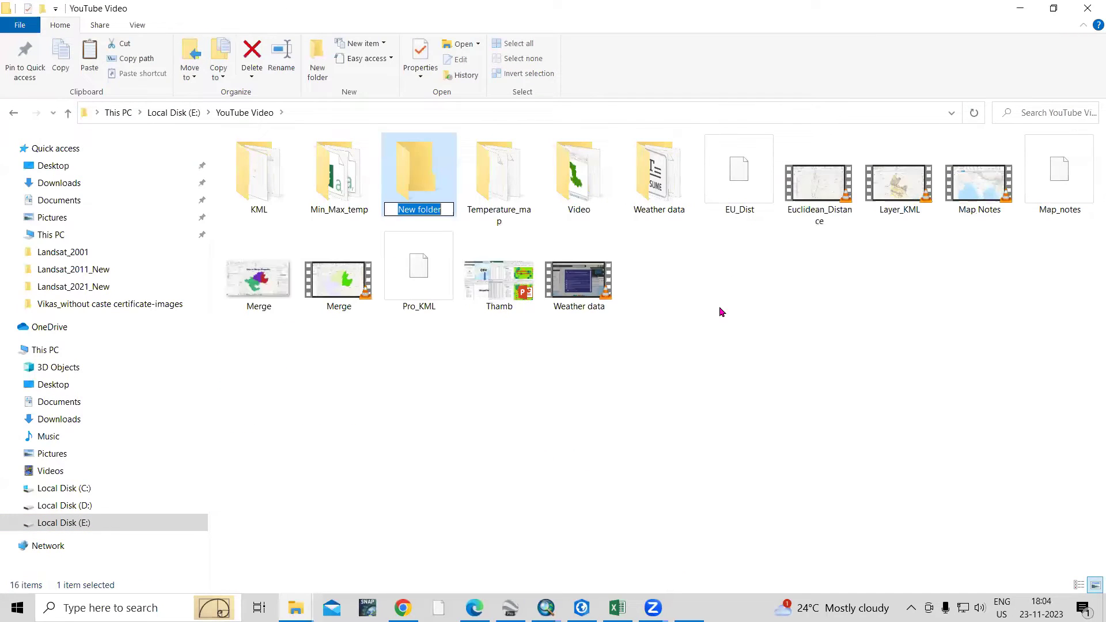
{"action": "type", "text": "A"}
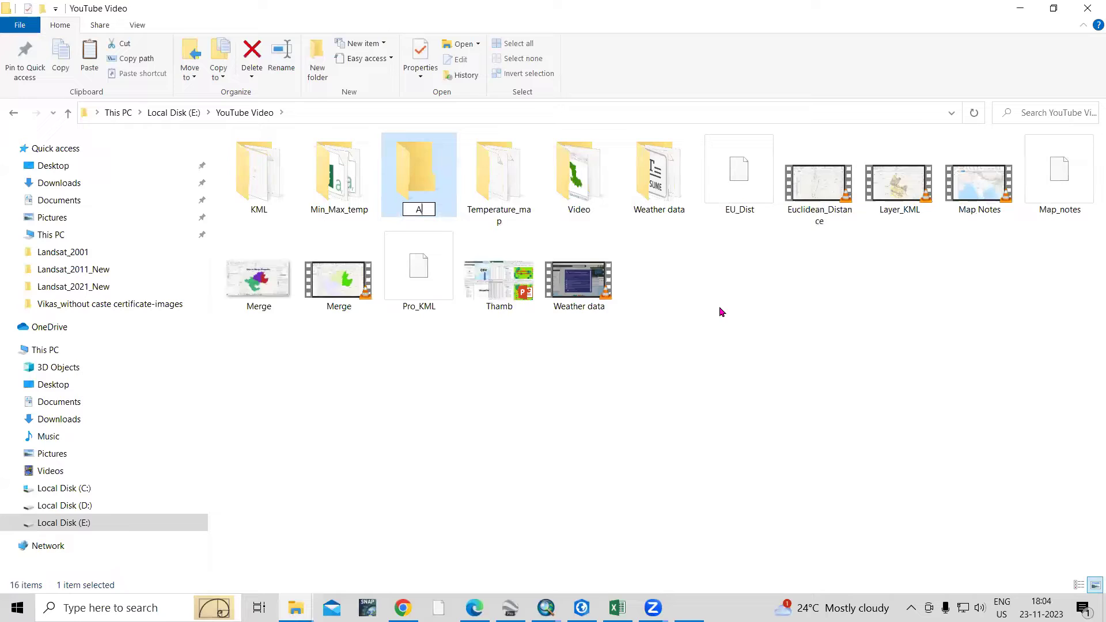
{"action": "type", "text": "STER DEM"}
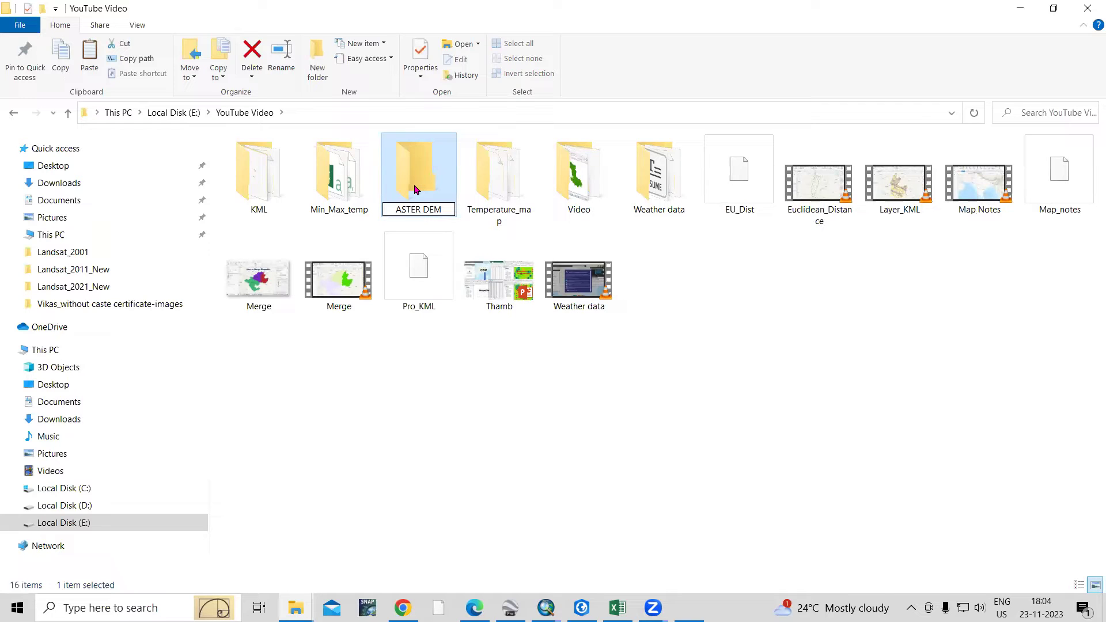
{"action": "key", "text": "Return"}
Paste both DEM tiles into the ASTER DEM folder.
{"action": "double_click", "coordinate": [265, 190]}
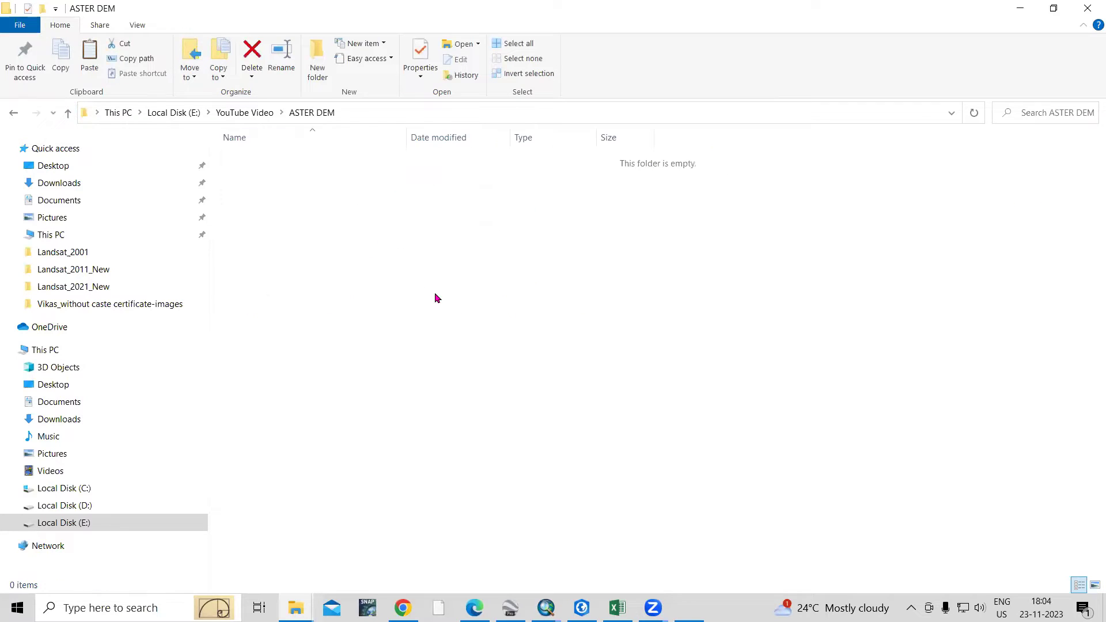
{"action": "right_click", "coordinate": [435, 292]}
{"action": "left_click", "coordinate": [510, 398]}
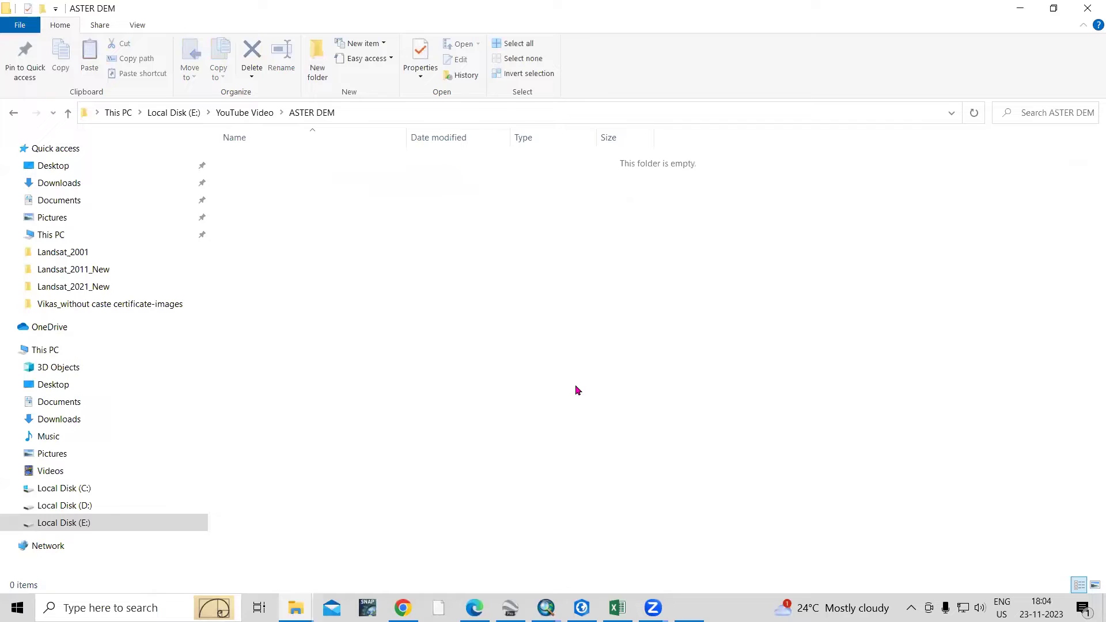
{"action": "left_click", "coordinate": [274, 243]}
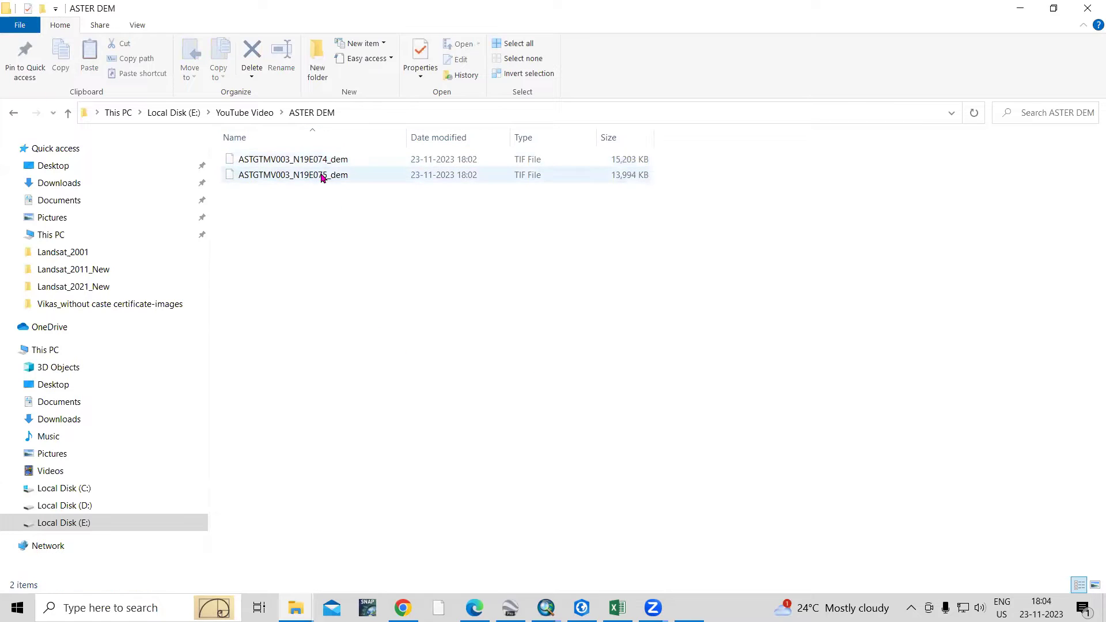
Switch to the MyProject50 ArcGIS Pro project and collapse the DEM layers' legends.
{"action": "mouse_move", "coordinate": [582, 606]}
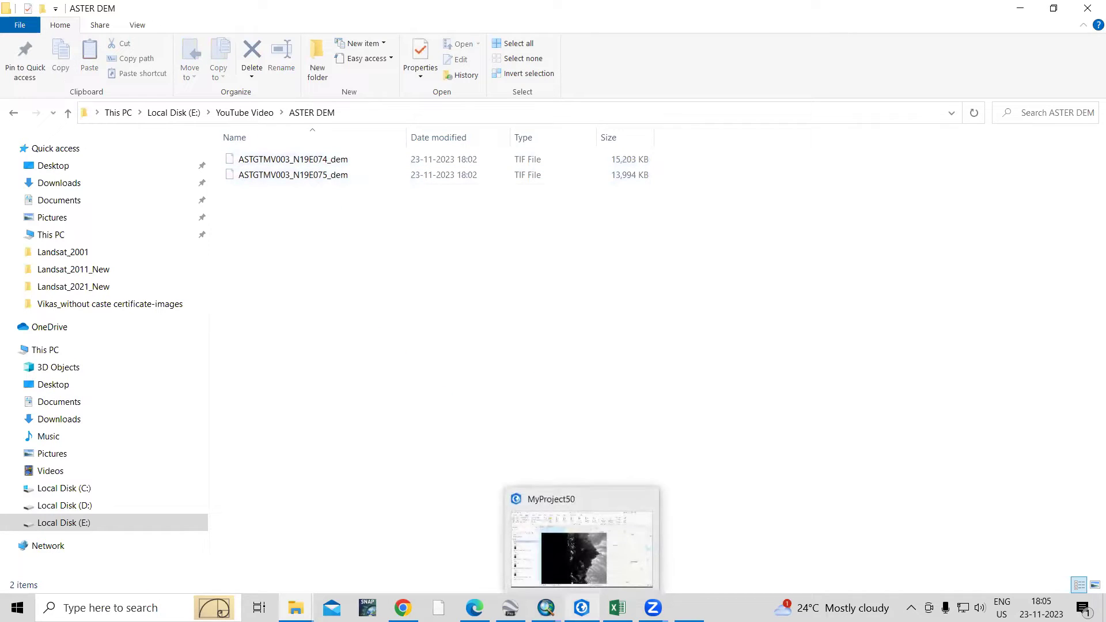
{"action": "left_click", "coordinate": [595, 576]}
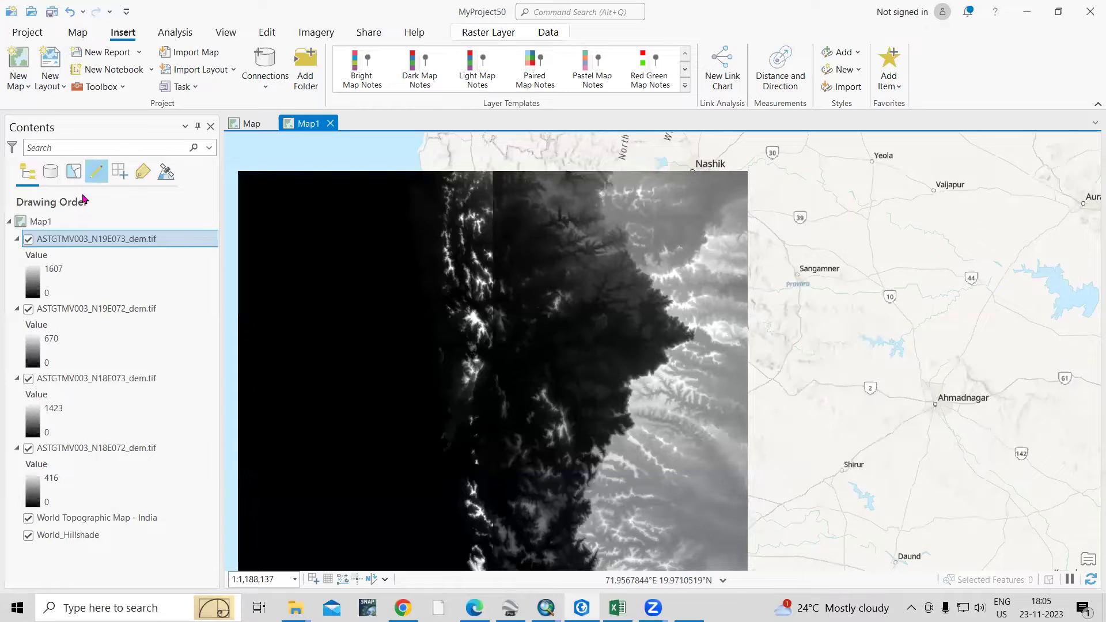
{"action": "left_click", "coordinate": [17, 239]}
{"action": "left_click", "coordinate": [17, 255]}
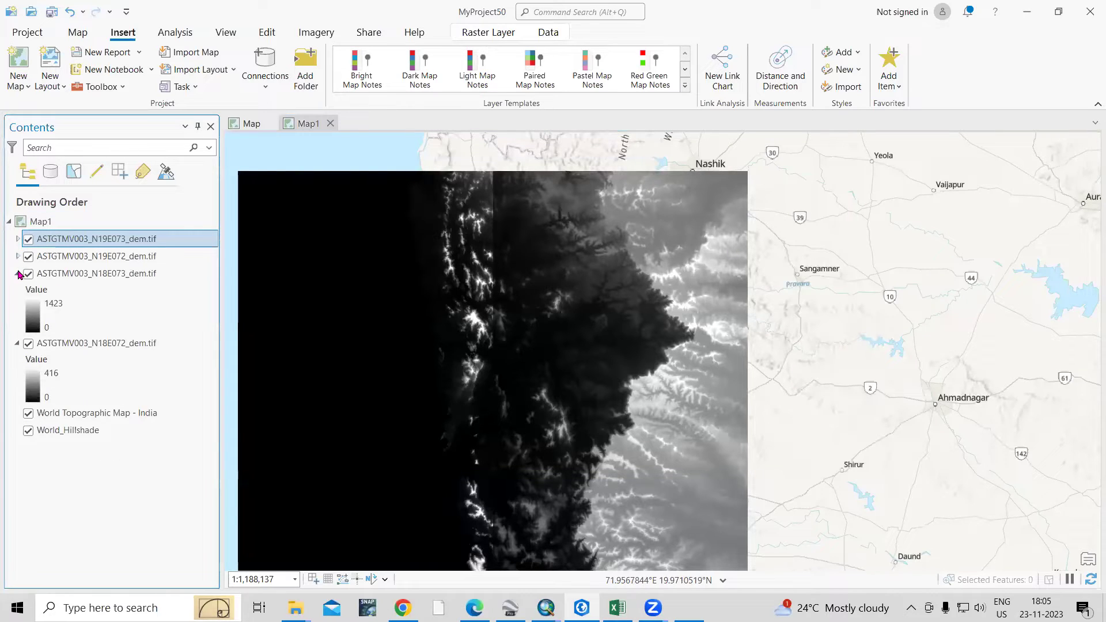
{"action": "left_click", "coordinate": [17, 274]}
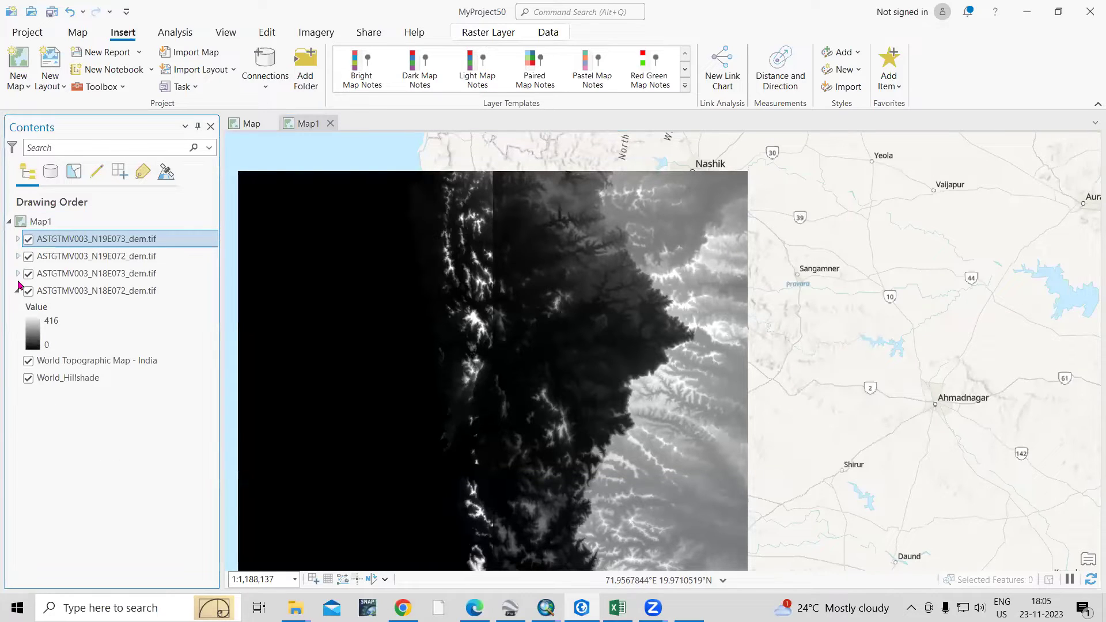
Remove the four ASTGTMV003 DEM layers from Map1.
{"action": "right_click", "coordinate": [102, 291]}
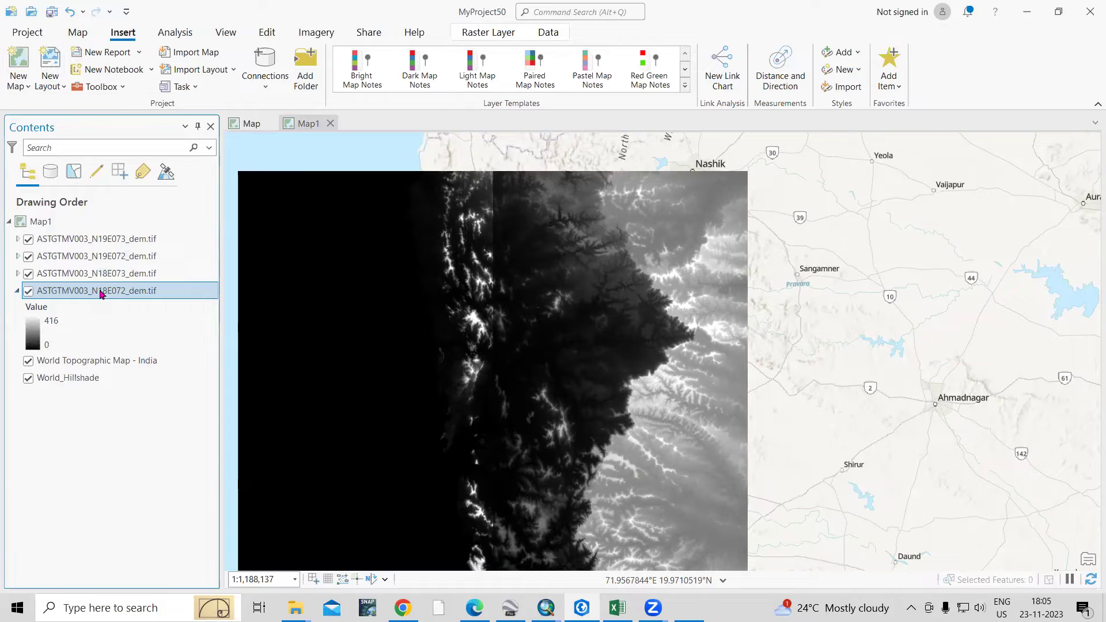
{"action": "left_click", "coordinate": [77, 239], "text": "shift"}
{"action": "right_click", "coordinate": [80, 263]}
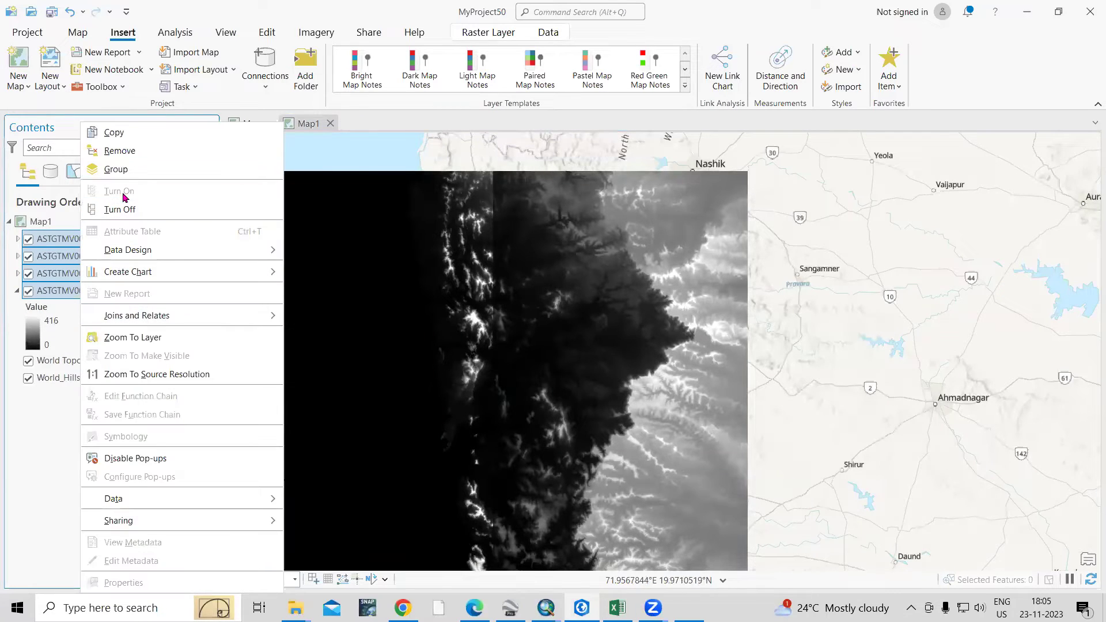
{"action": "left_click", "coordinate": [122, 152]}
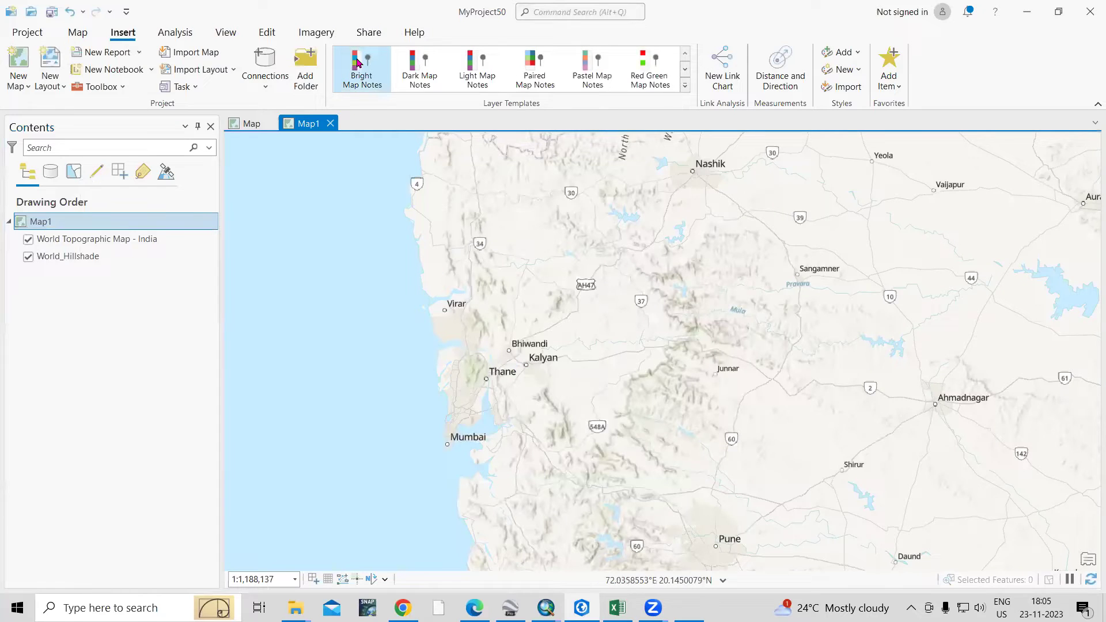
{"action": "left_click", "coordinate": [226, 32]}
{"action": "left_click", "coordinate": [211, 52]}
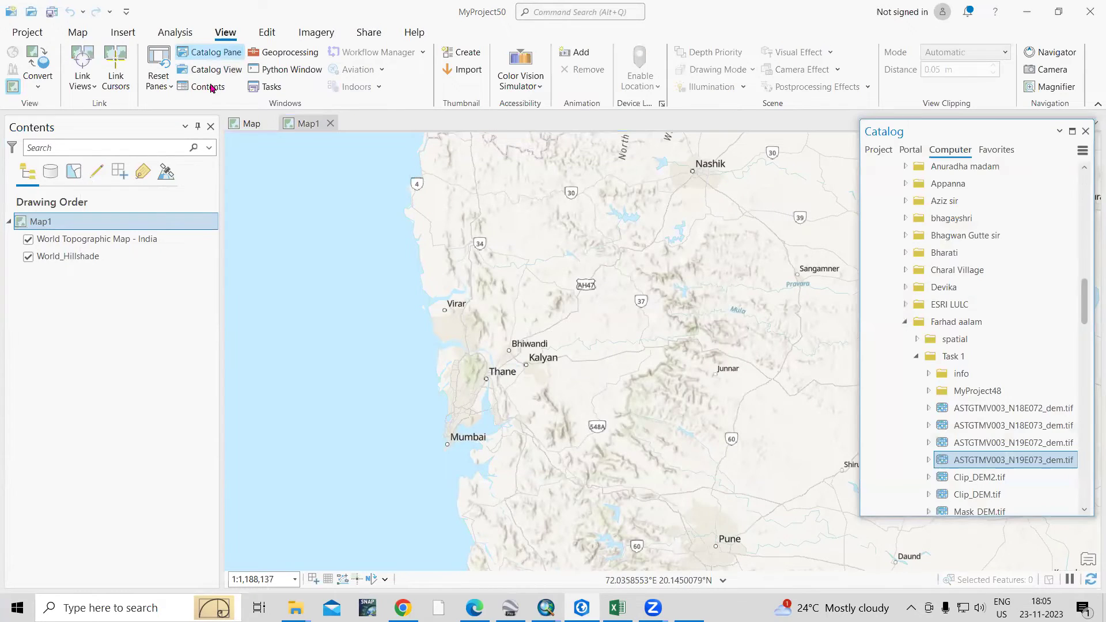
{"action": "left_click", "coordinate": [906, 323]}
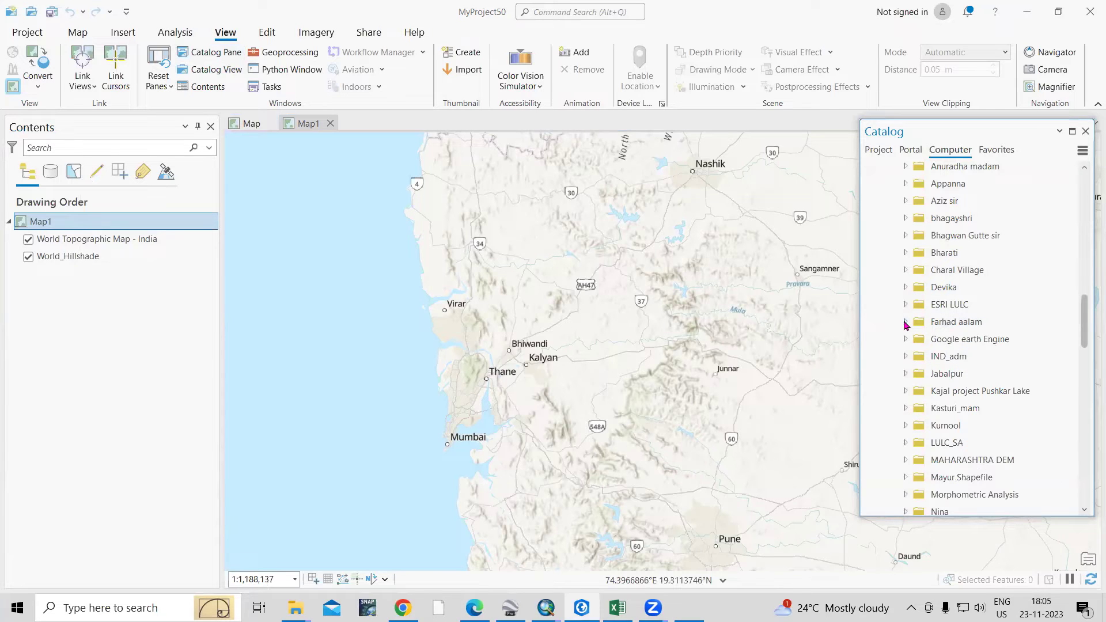
{"action": "left_click", "coordinate": [1086, 131]}
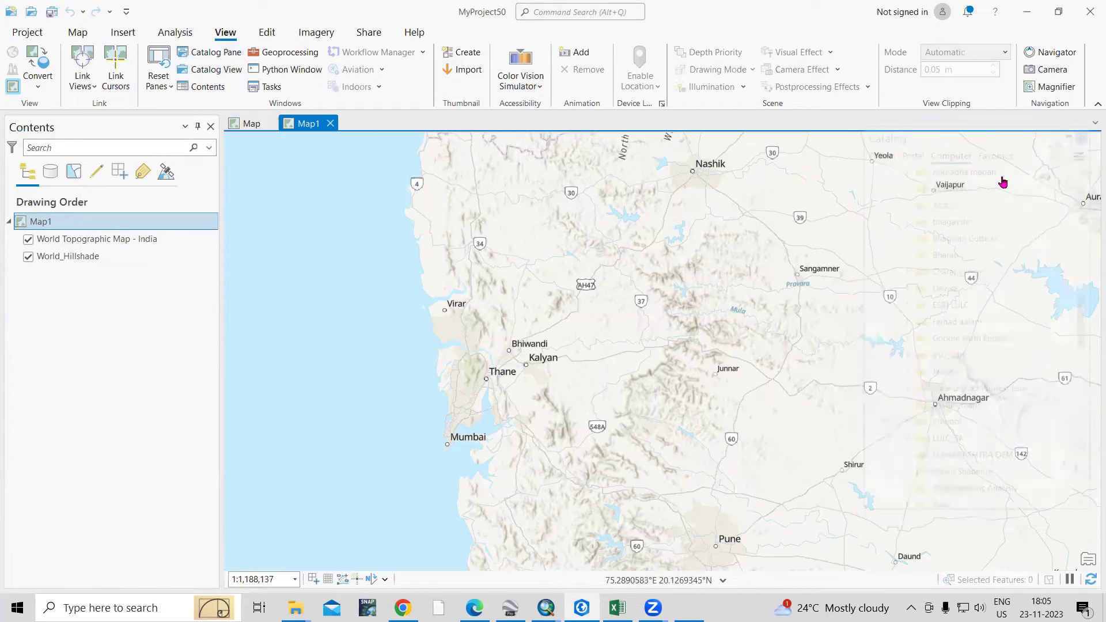
{"action": "left_click", "coordinate": [214, 53]}
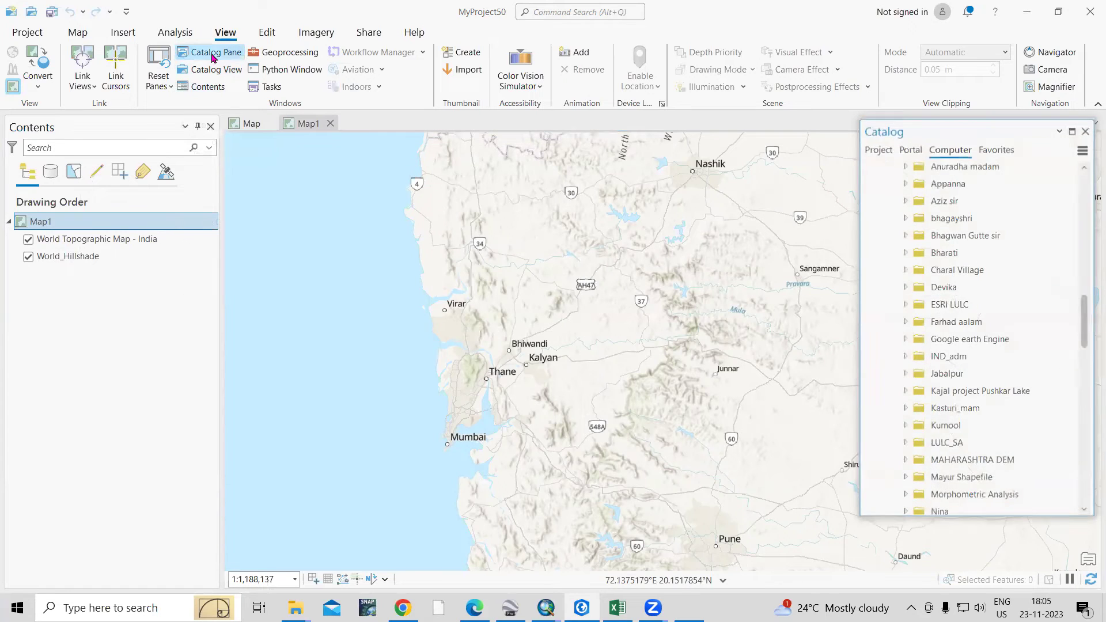
{"action": "scroll", "coordinate": [1010, 375], "scroll_direction": "up", "scroll_amount": 6}
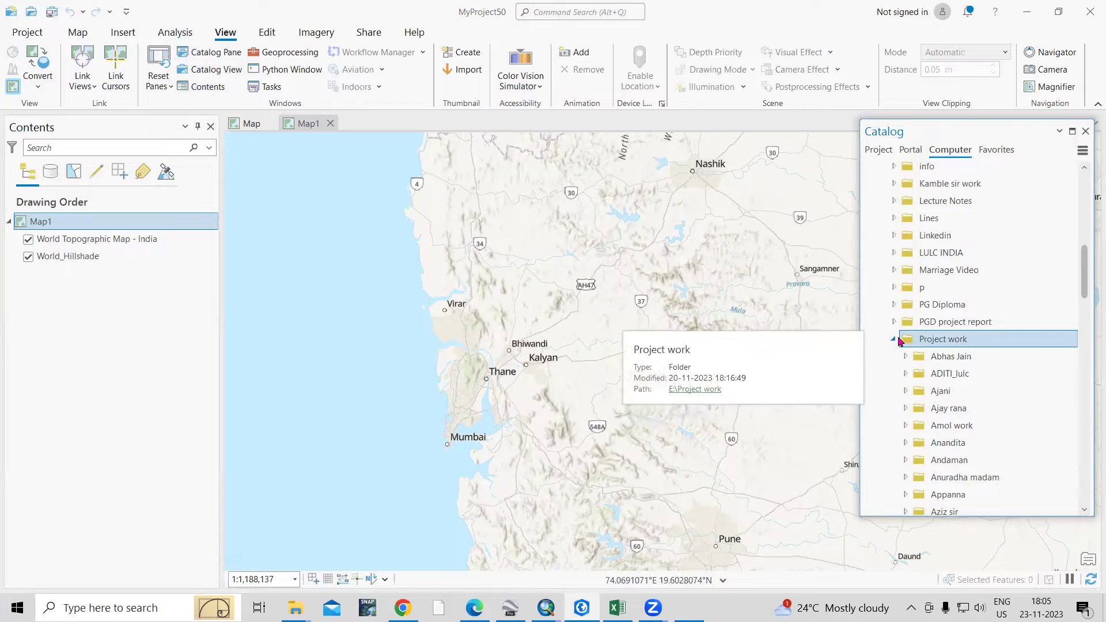
{"action": "left_click", "coordinate": [898, 342]}
{"action": "scroll", "coordinate": [928, 334], "scroll_direction": "up", "scroll_amount": 4}
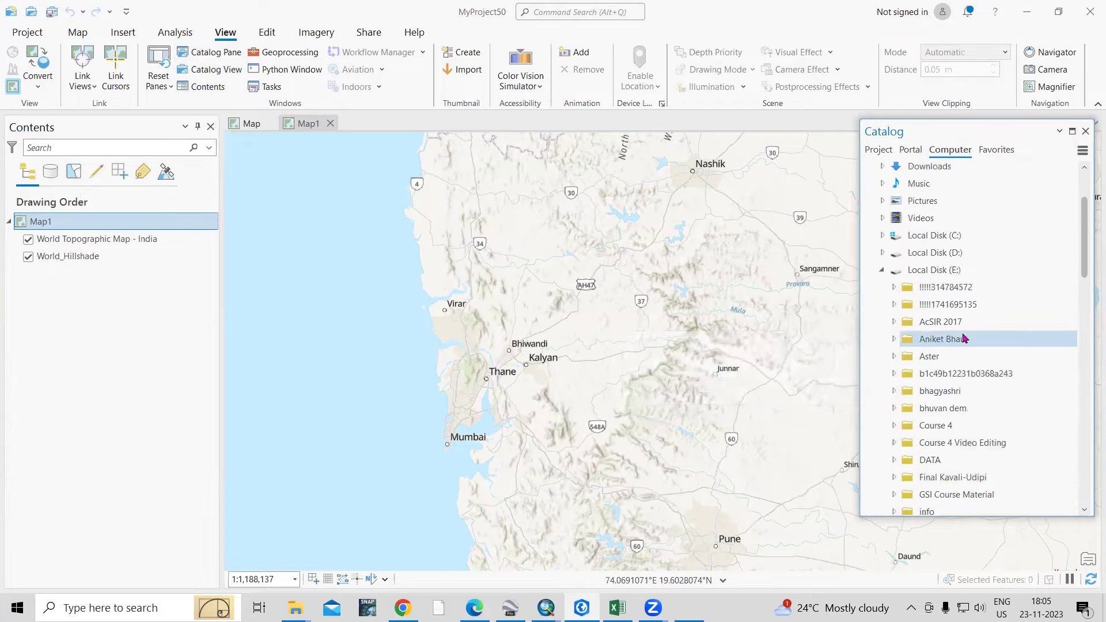
{"action": "left_click", "coordinate": [883, 273]}
Expand E: > YouTube Video, refresh it, and expand ASTER DEM to select the N19E074 tile.
{"action": "left_click", "coordinate": [883, 271]}
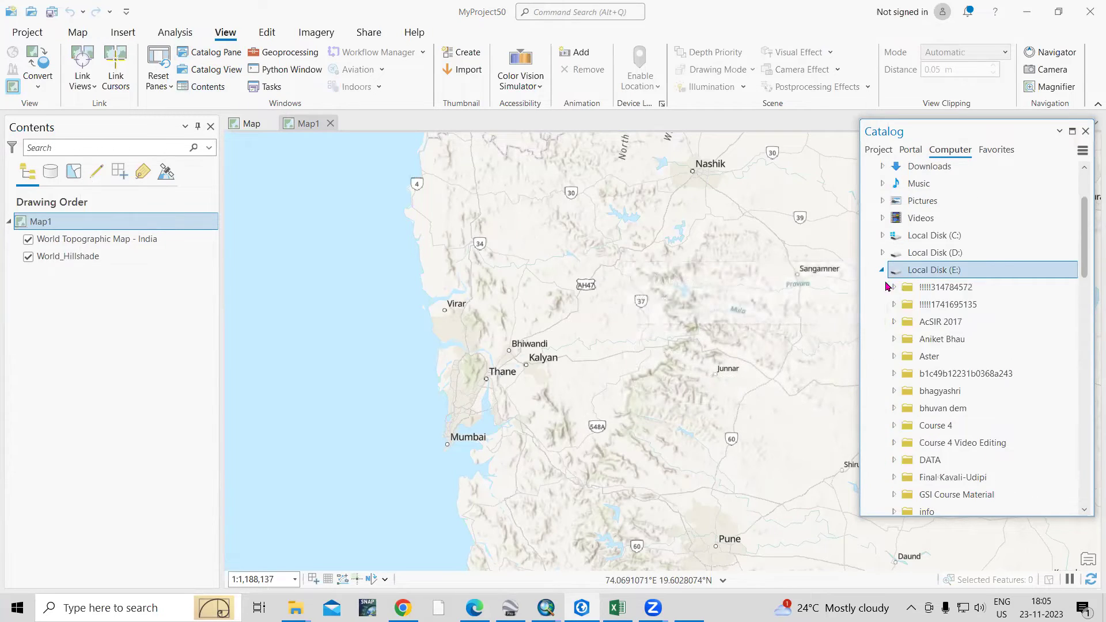
{"action": "scroll", "coordinate": [932, 341], "scroll_direction": "down", "scroll_amount": 2}
{"action": "left_click", "coordinate": [932, 341]}
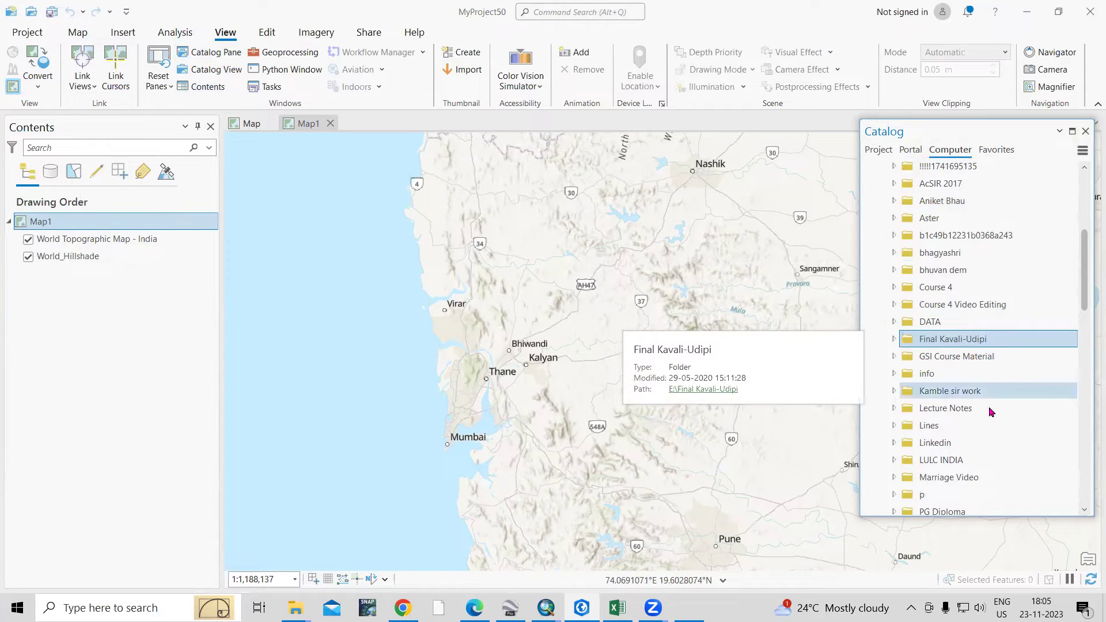
{"action": "scroll", "coordinate": [987, 410], "scroll_direction": "down", "scroll_amount": 6}
{"action": "left_click", "coordinate": [953, 369]}
{"action": "double_click", "coordinate": [959, 391]}
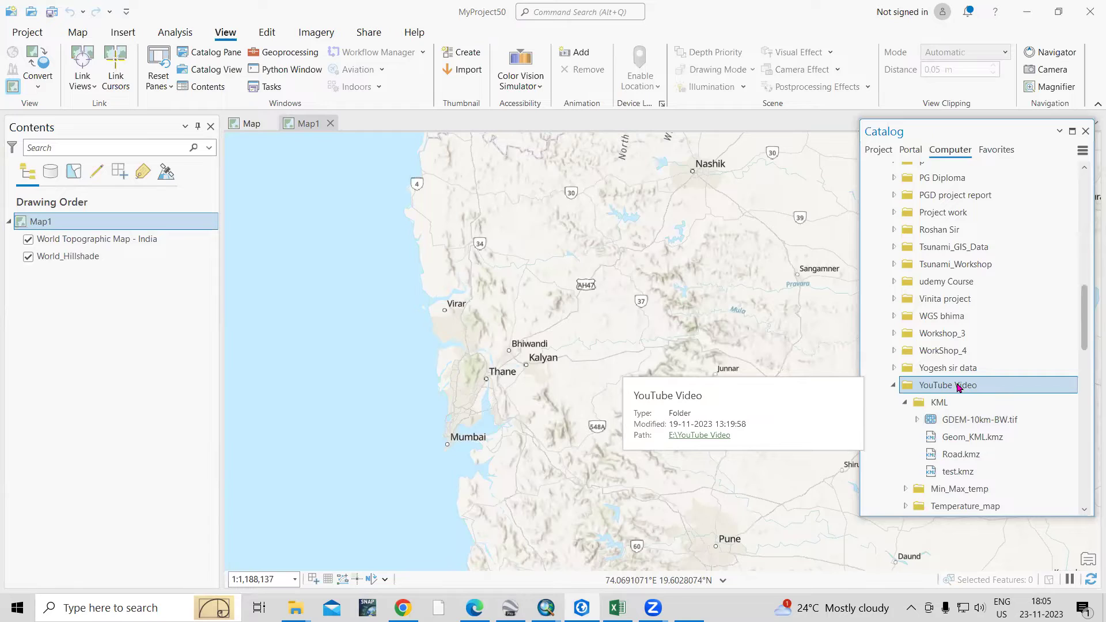
{"action": "right_click", "coordinate": [960, 387]}
{"action": "left_click", "coordinate": [807, 390]}
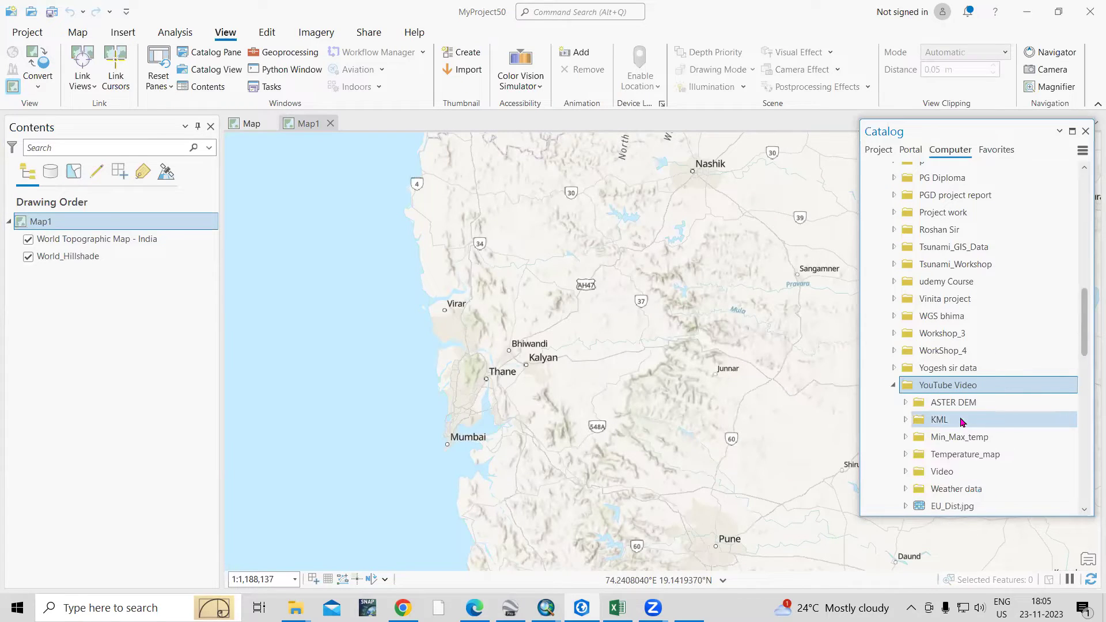
{"action": "left_click", "coordinate": [906, 402]}
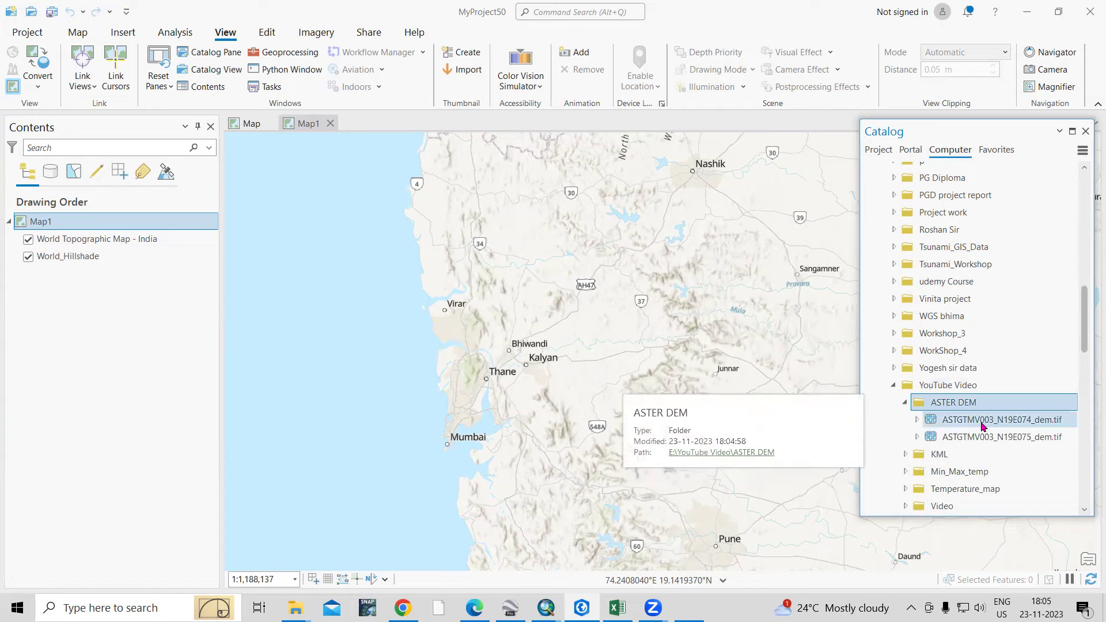
{"action": "left_click", "coordinate": [1006, 425]}
Drag the N19E074 and N19E075 DEM tiles onto Map1 and zoom out to see both.
{"action": "left_click_drag", "start_coordinate": [584, 429], "coordinate": [559, 421]}
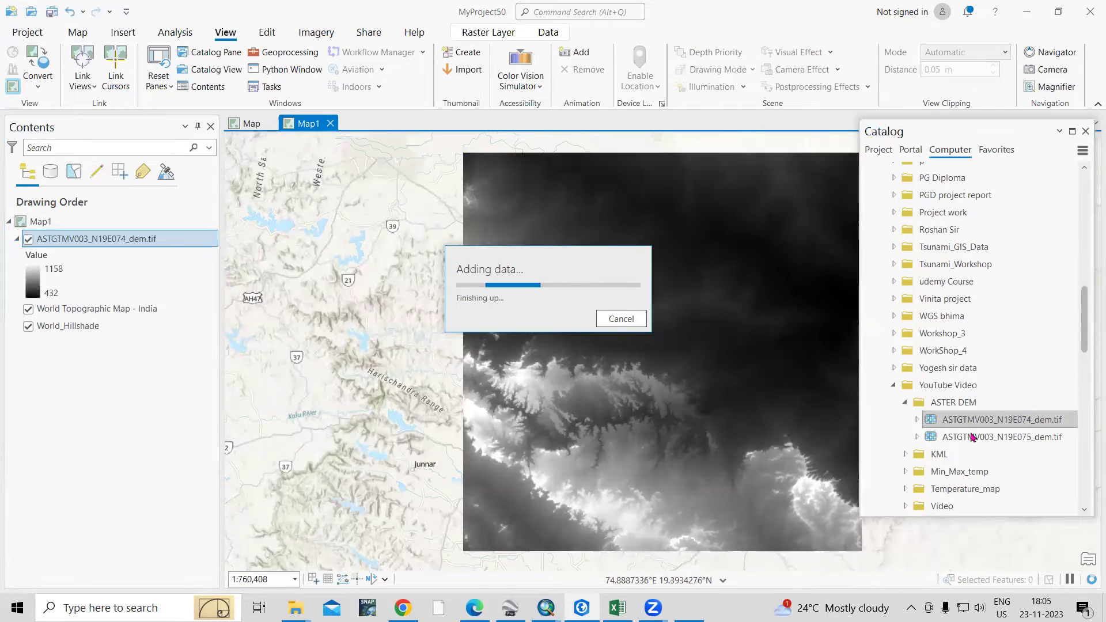
{"action": "left_click_drag", "start_coordinate": [978, 439], "coordinate": [475, 394]}
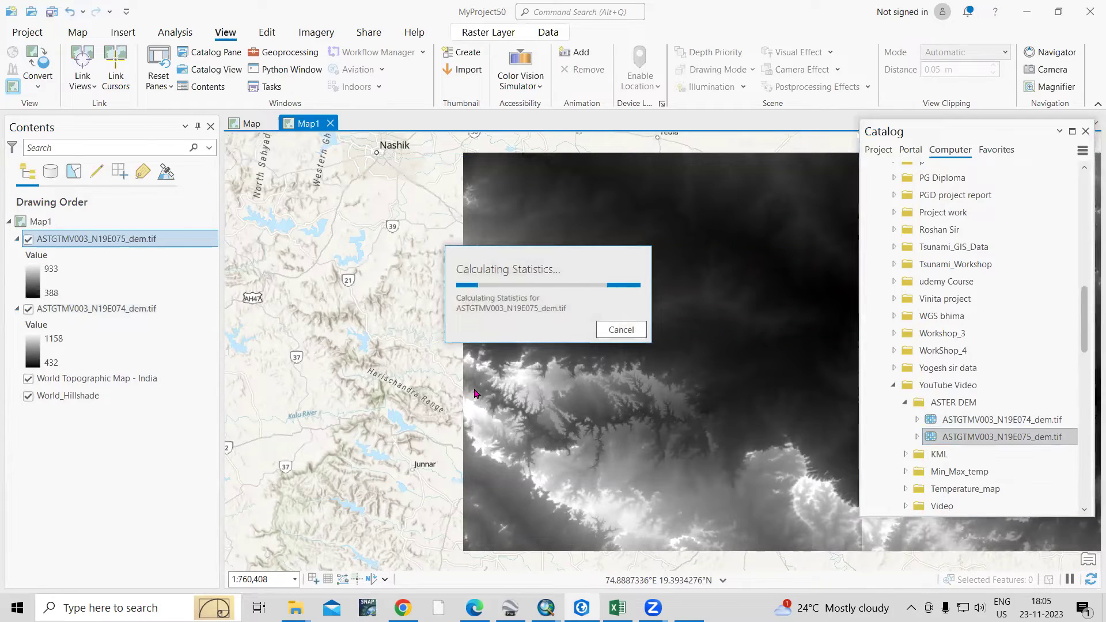
{"action": "scroll", "coordinate": [455, 360], "scroll_direction": "down", "scroll_amount": 3}
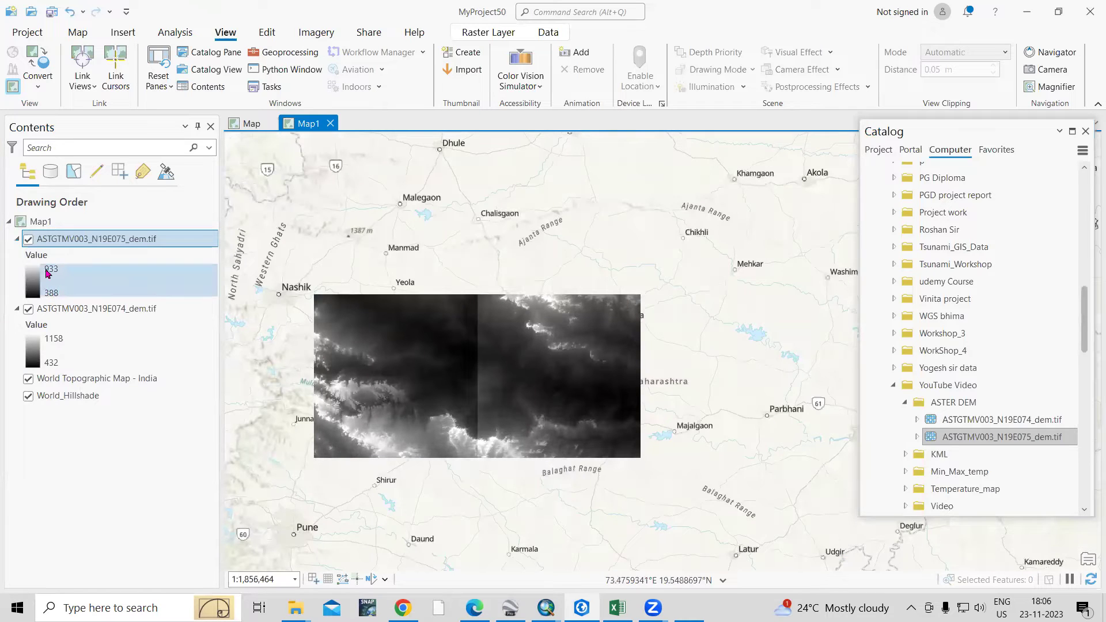
Symbolize the N19E075 layer as Classify, 5 Natural Breaks classes, with a multicolour scheme.
{"action": "right_click", "coordinate": [69, 239]}
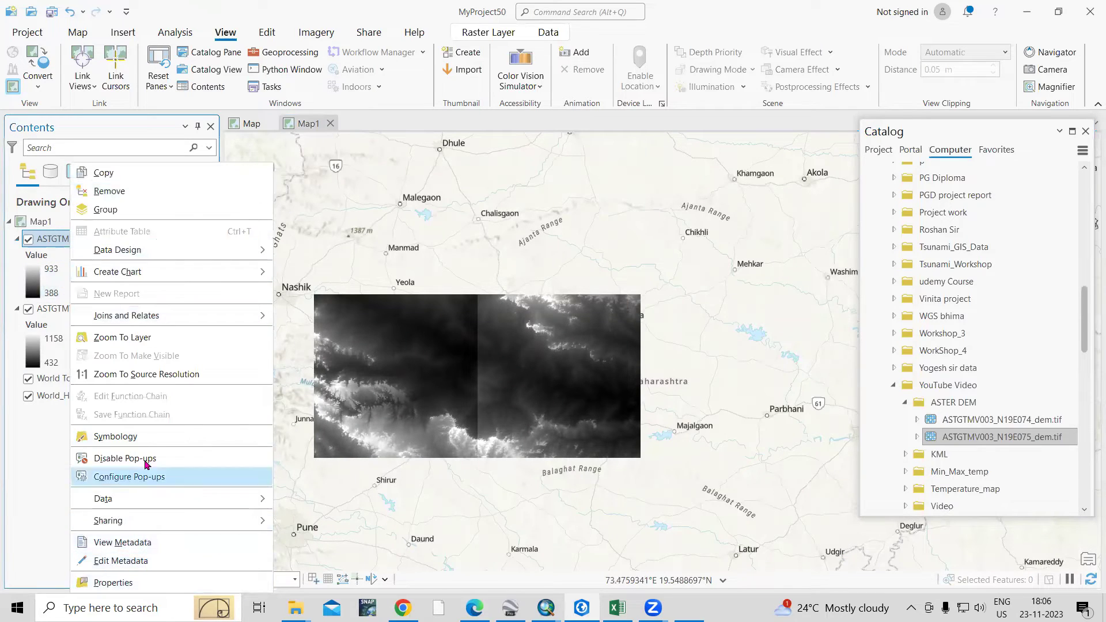
{"action": "left_click", "coordinate": [146, 441]}
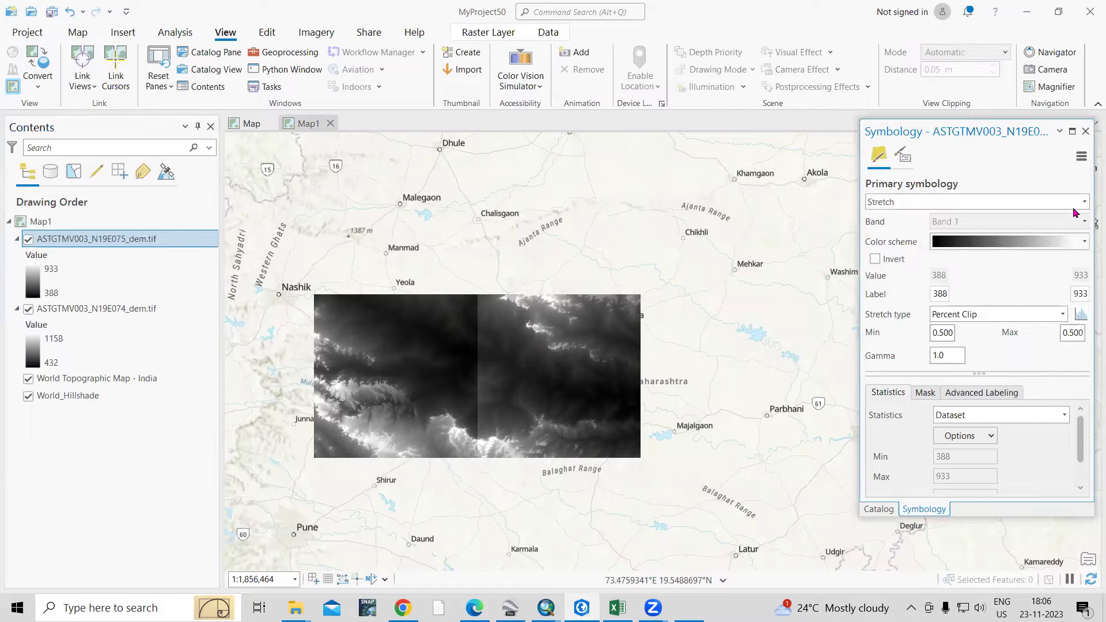
{"action": "left_click", "coordinate": [1086, 205]}
{"action": "left_click", "coordinate": [909, 295]}
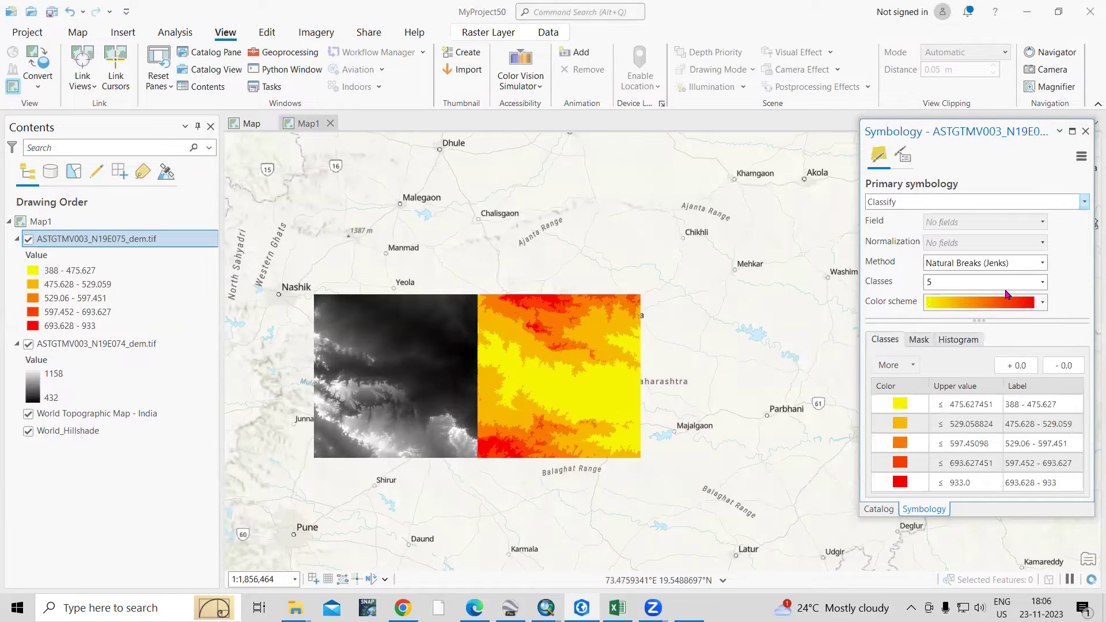
{"action": "left_click", "coordinate": [1035, 308]}
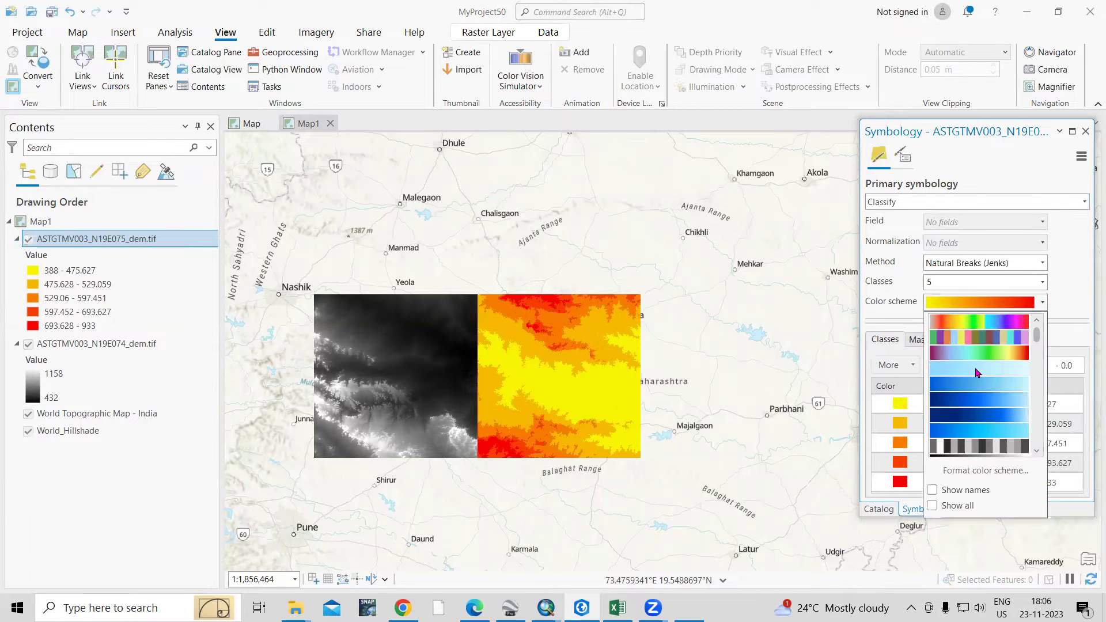
{"action": "left_click", "coordinate": [933, 412]}
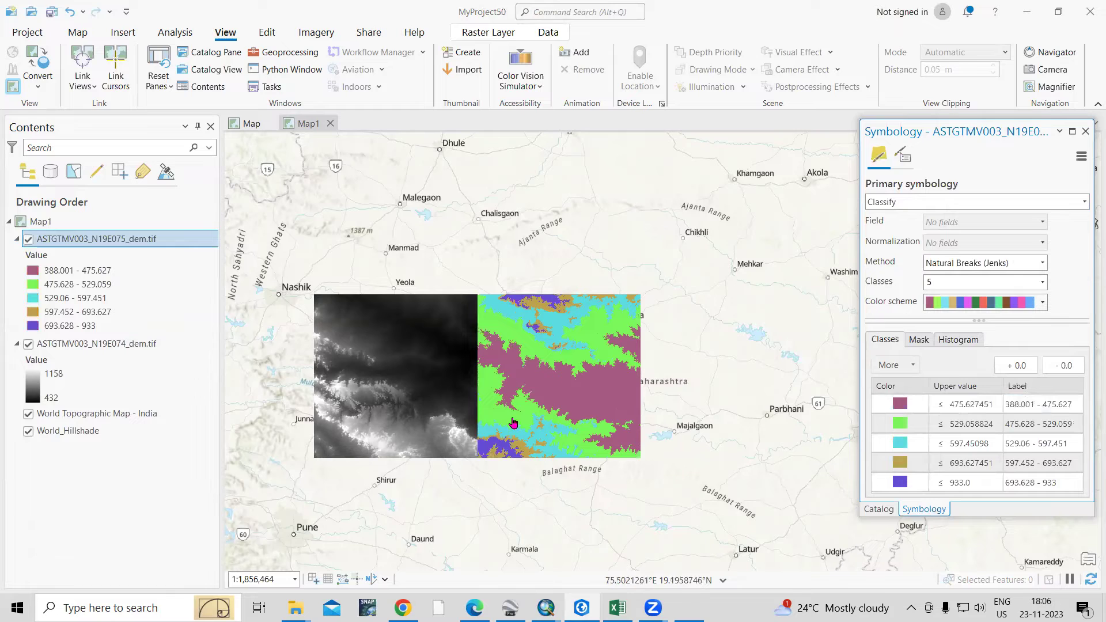
{"action": "scroll", "coordinate": [519, 390], "scroll_direction": "up", "scroll_amount": 1}
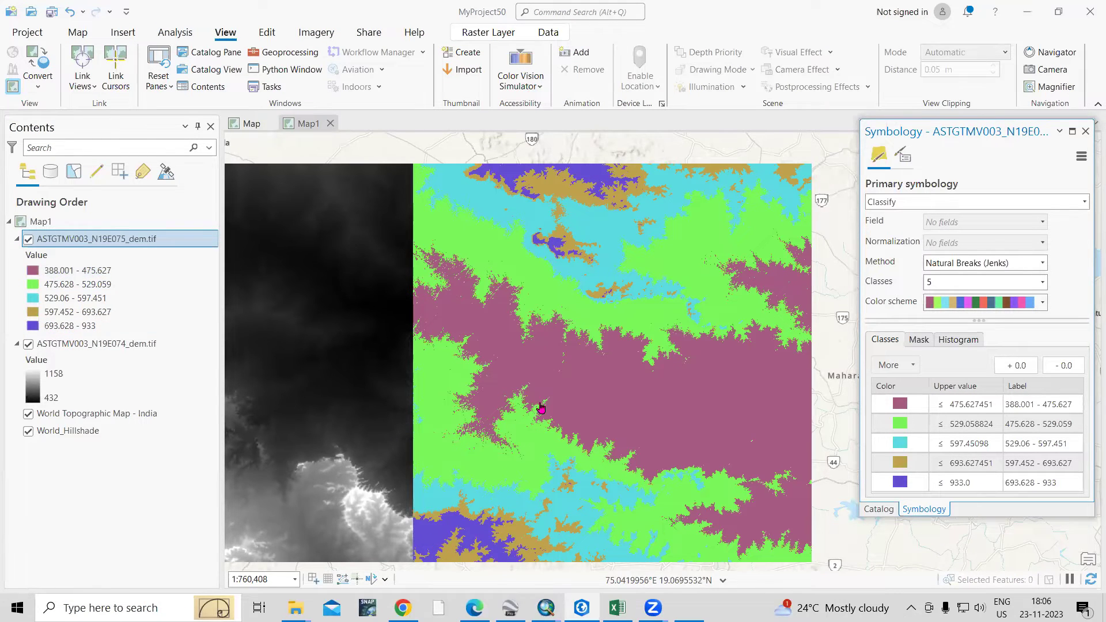
{"action": "scroll", "coordinate": [539, 364], "scroll_direction": "down", "scroll_amount": 2}
{"action": "scroll", "coordinate": [563, 404], "scroll_direction": "down", "scroll_amount": 2}
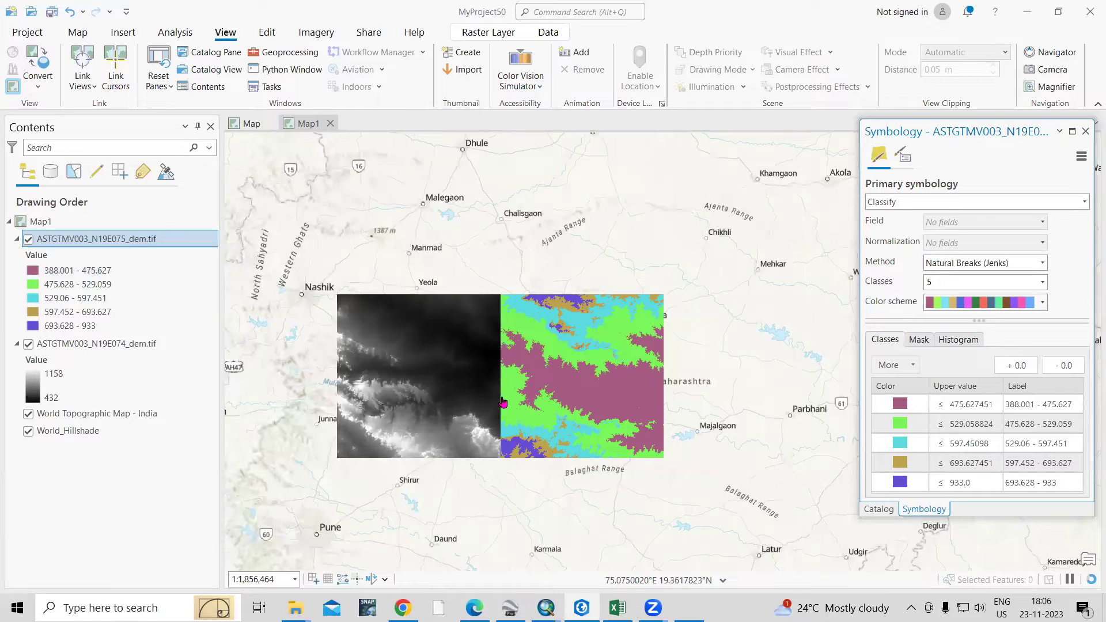
{"action": "scroll", "coordinate": [504, 402], "scroll_direction": "up", "scroll_amount": 2}
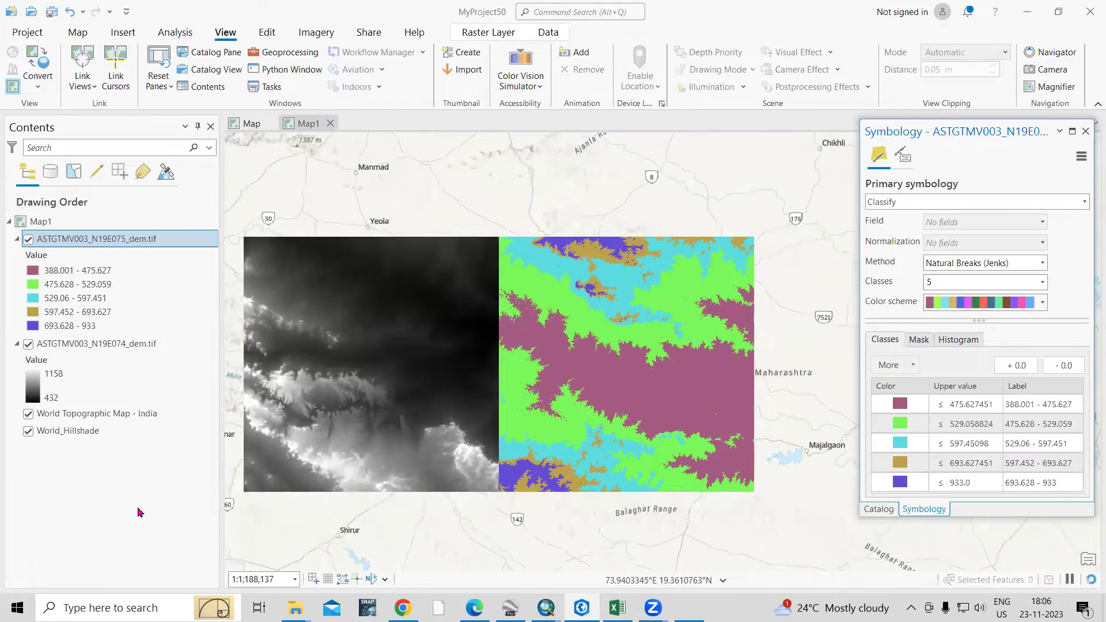
{"action": "left_click", "coordinate": [118, 237]}
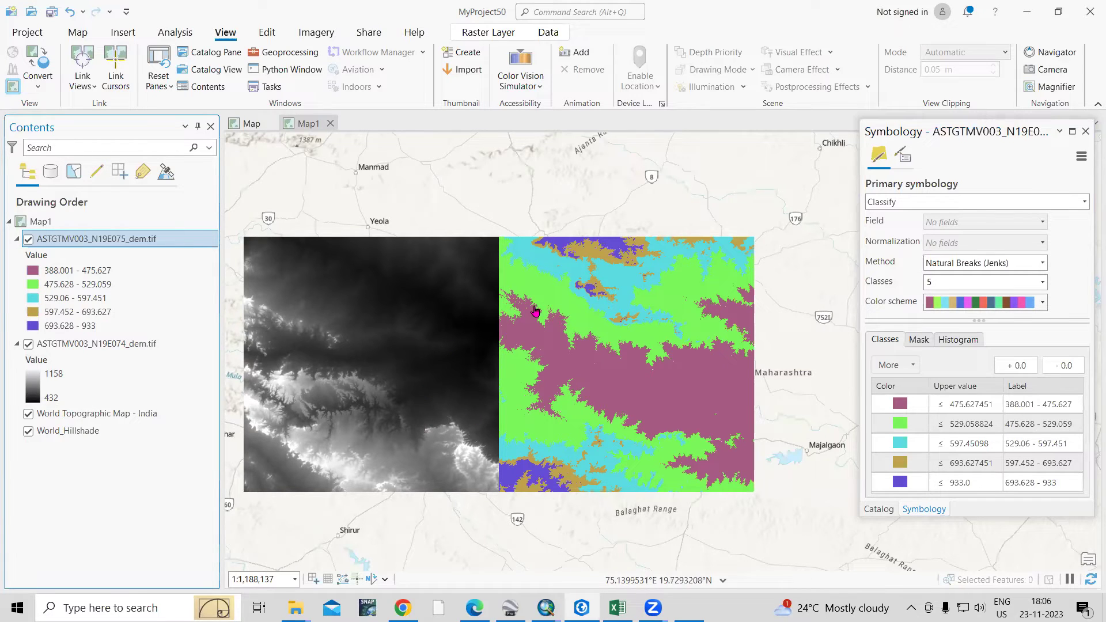
Open the Mosaic To New Raster tool via a 'Mosa' geoprocessing search.
{"action": "left_click", "coordinate": [289, 53]}
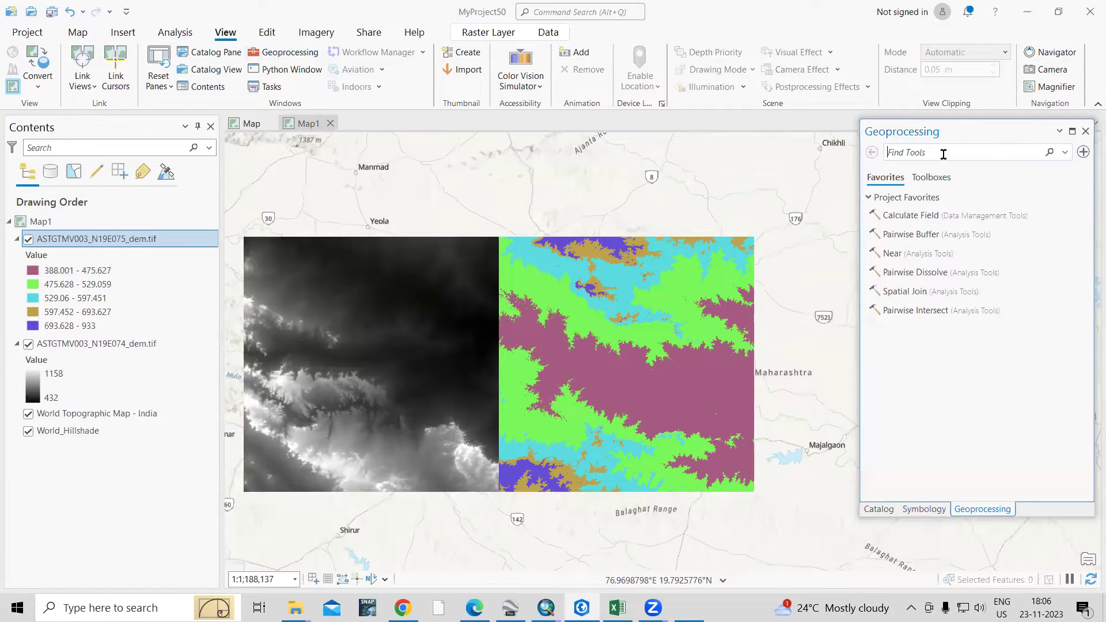
{"action": "type", "text": "Mosaic"}
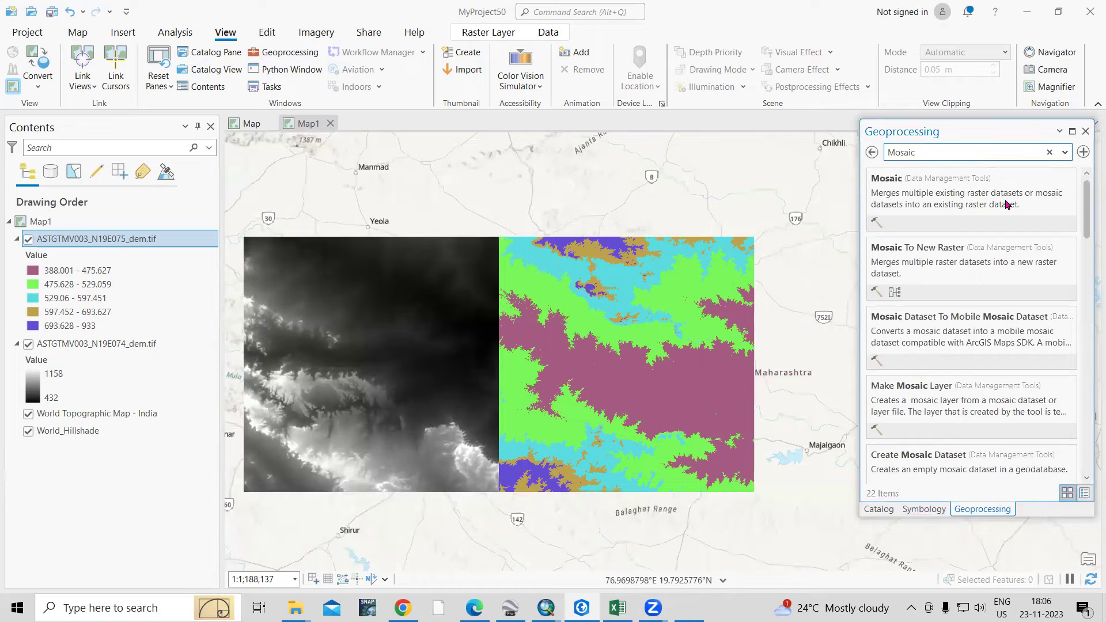
{"action": "left_click", "coordinate": [934, 252]}
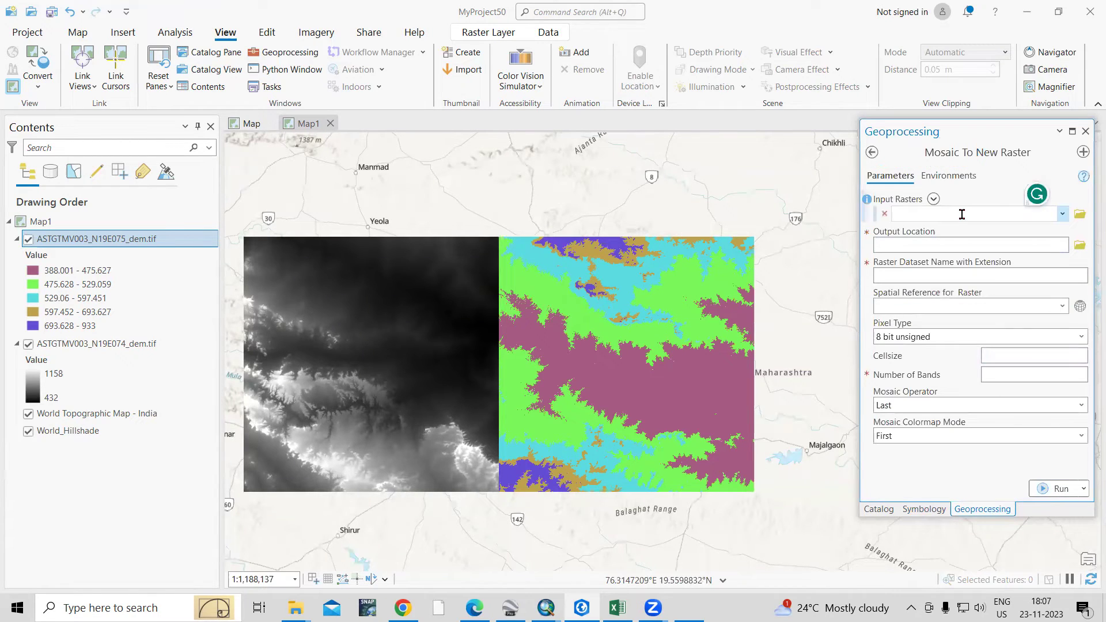
Add the N19E075 and N19E074 DEM tiles as the tool's input rasters.
{"action": "left_click", "coordinate": [1063, 214]}
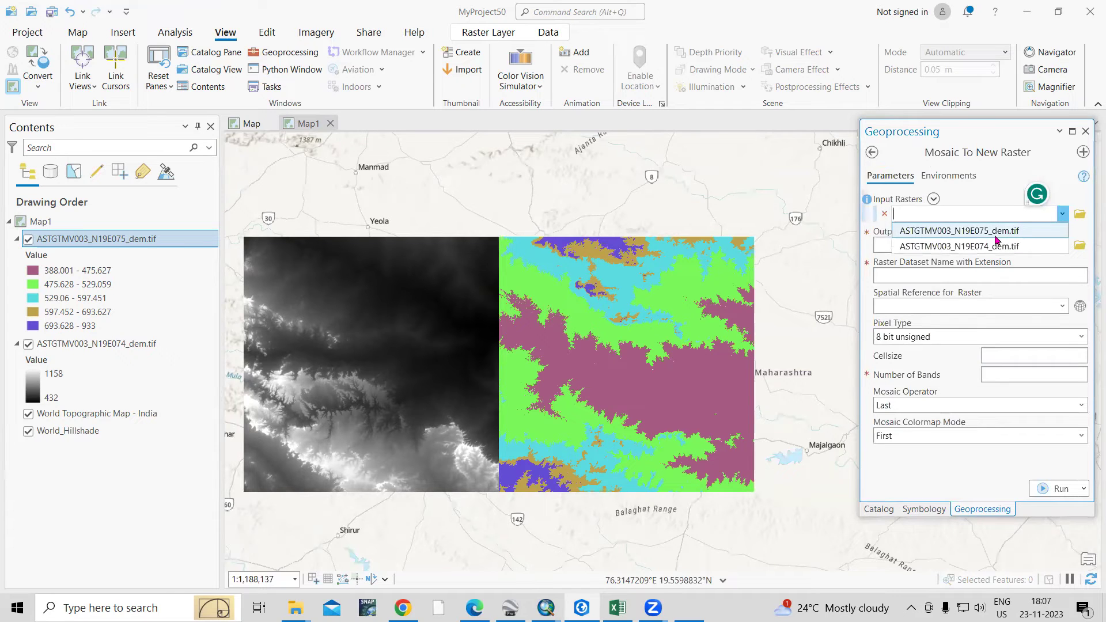
{"action": "left_click", "coordinate": [1065, 226]}
{"action": "left_click", "coordinate": [1063, 214]}
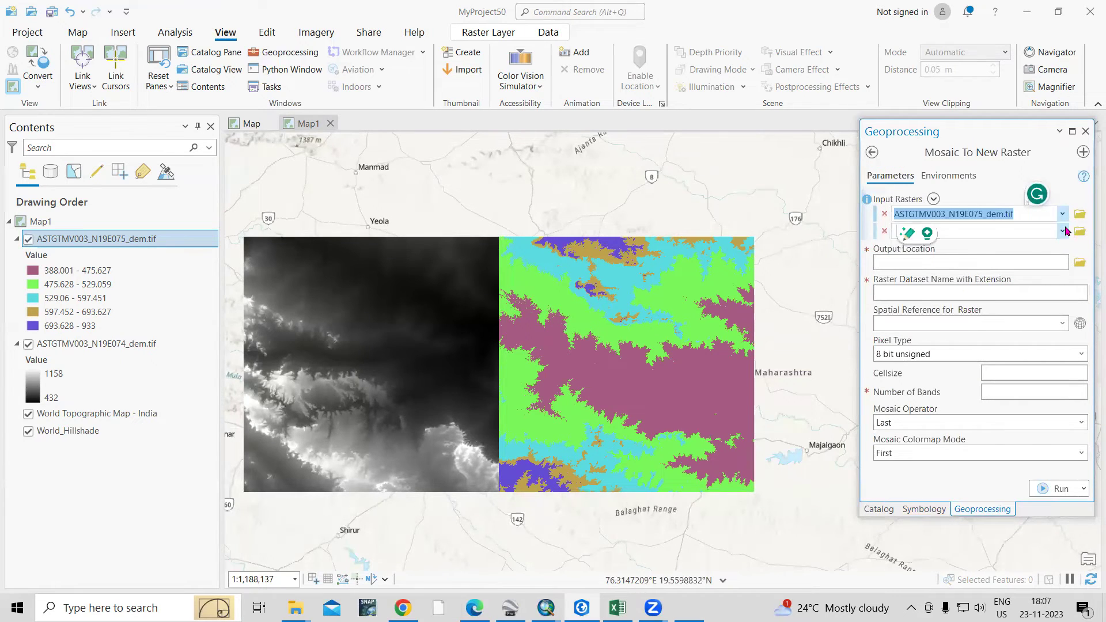
{"action": "left_click", "coordinate": [1063, 231]}
{"action": "left_click", "coordinate": [1007, 258]}
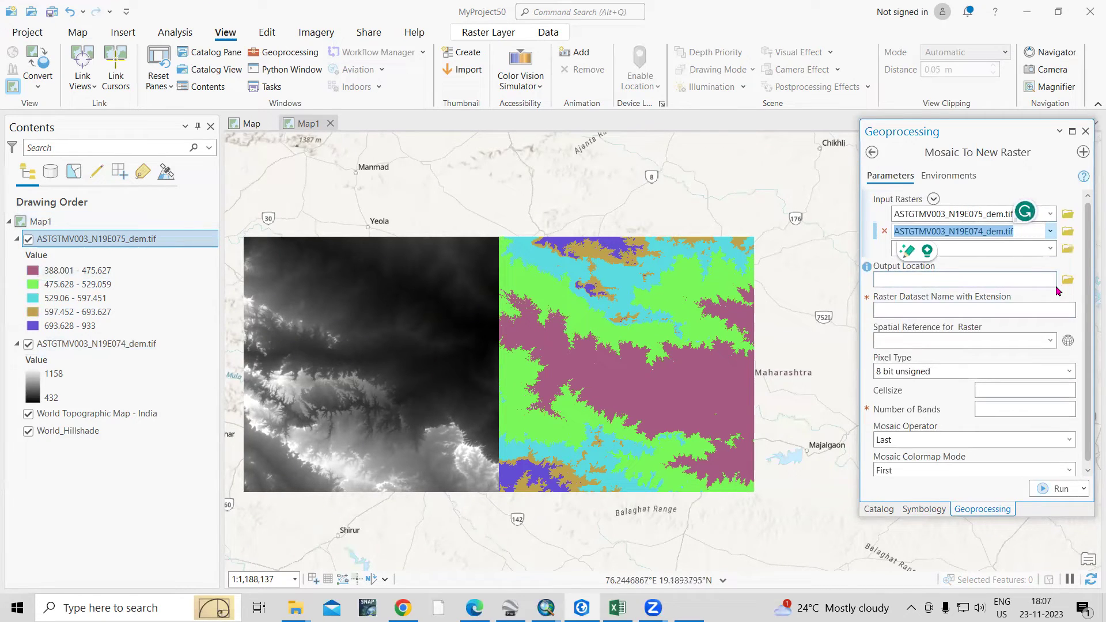
{"action": "left_click", "coordinate": [1044, 305]}
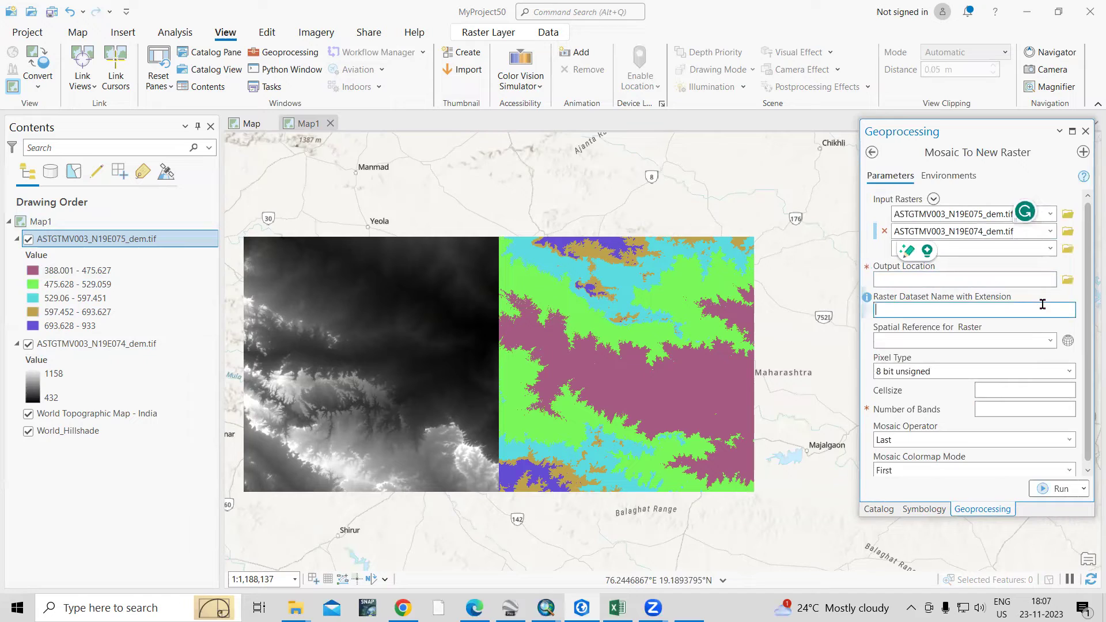
{"action": "left_click", "coordinate": [1050, 341]}
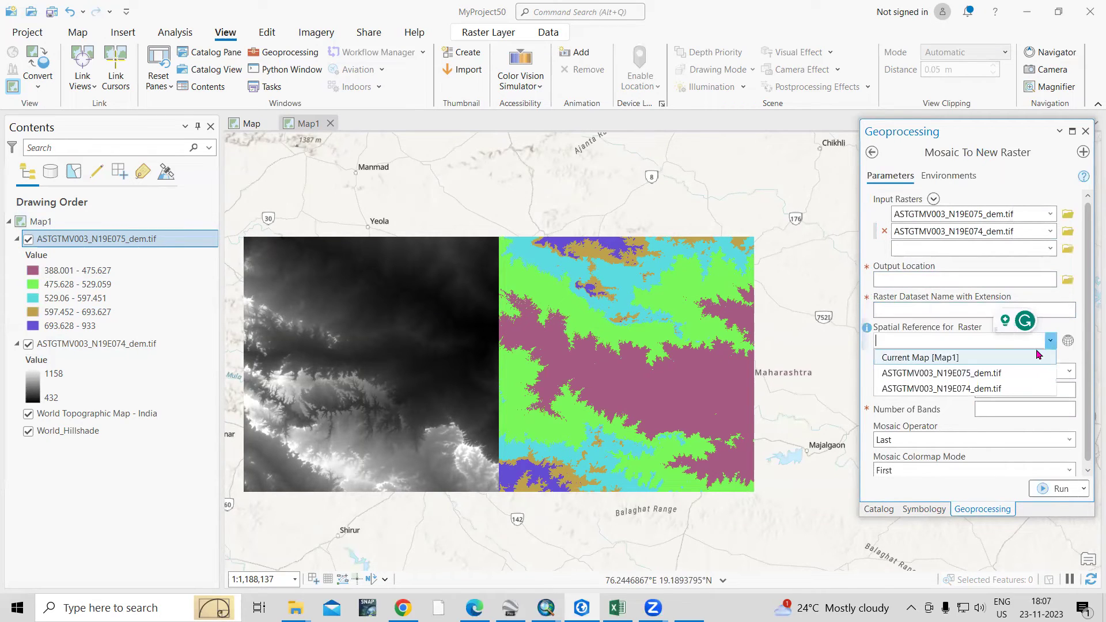
Browse for the mosaic's output location and open the Local Disk (E:) drive.
{"action": "left_click", "coordinate": [915, 306]}
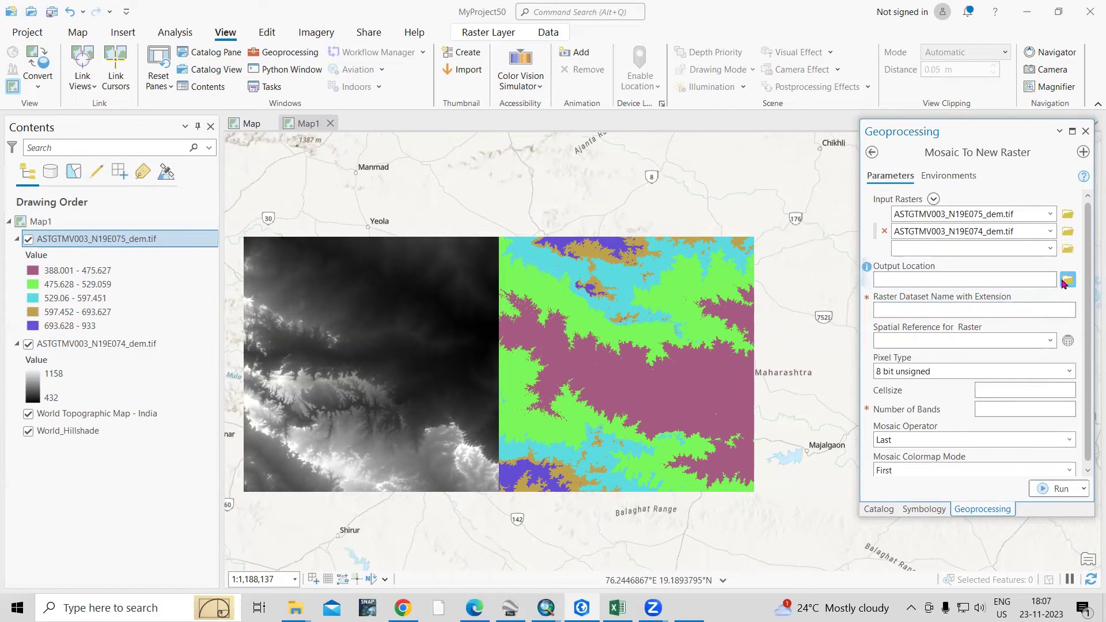
{"action": "left_click", "coordinate": [1068, 281]}
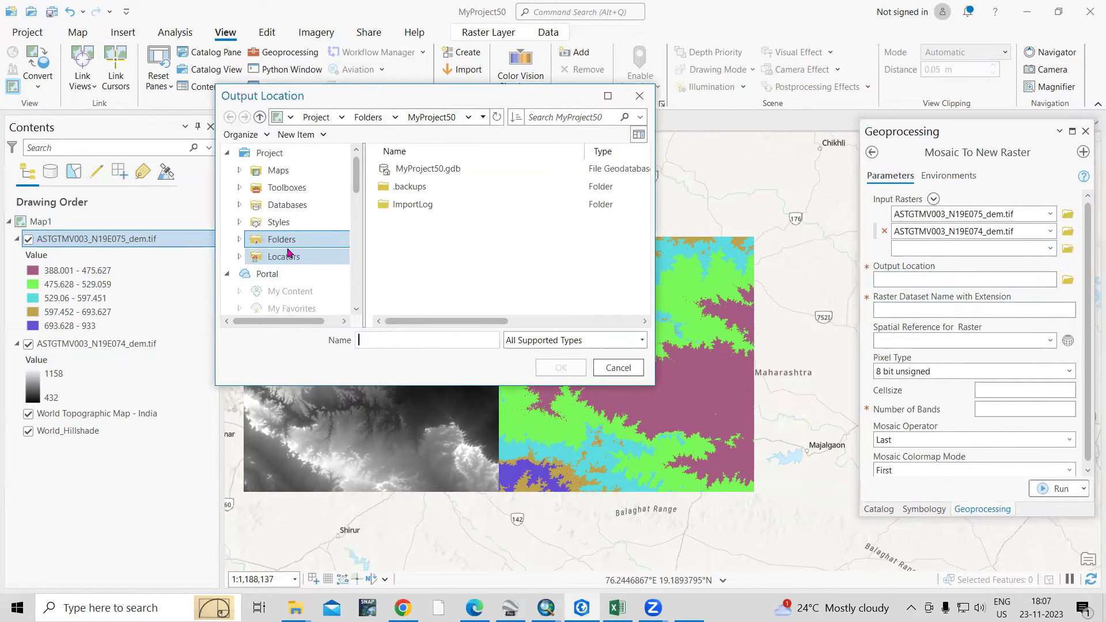
{"action": "scroll", "coordinate": [291, 254], "scroll_direction": "down", "scroll_amount": 6}
{"action": "scroll", "coordinate": [292, 247], "scroll_direction": "up", "scroll_amount": 2}
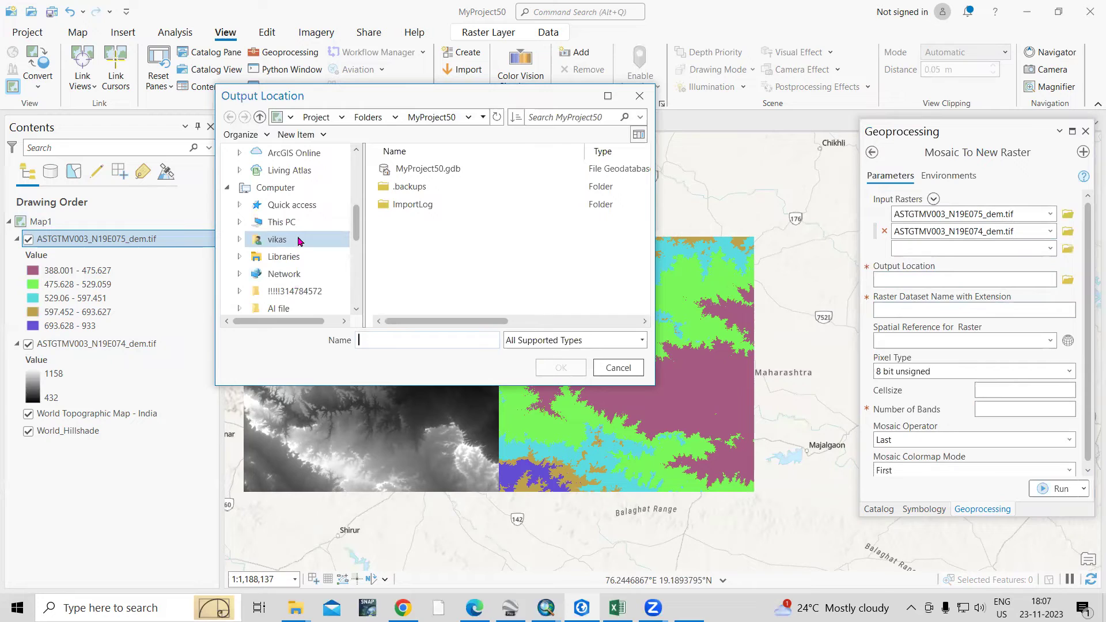
{"action": "left_click", "coordinate": [281, 222]}
{"action": "scroll", "coordinate": [461, 288], "scroll_direction": "down", "scroll_amount": 1}
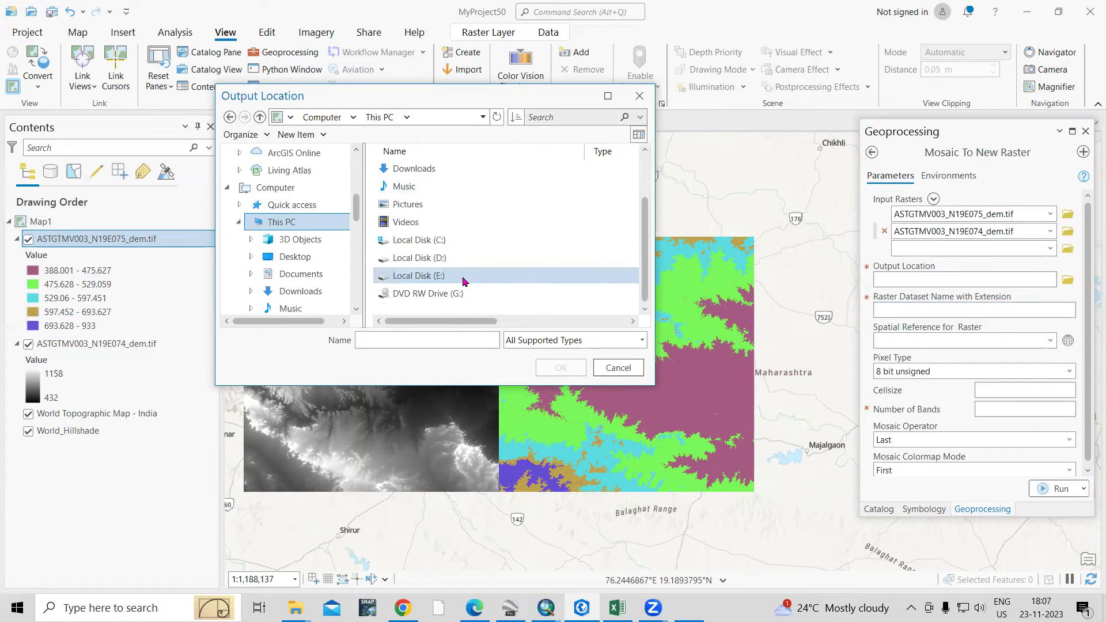
{"action": "double_click", "coordinate": [464, 281]}
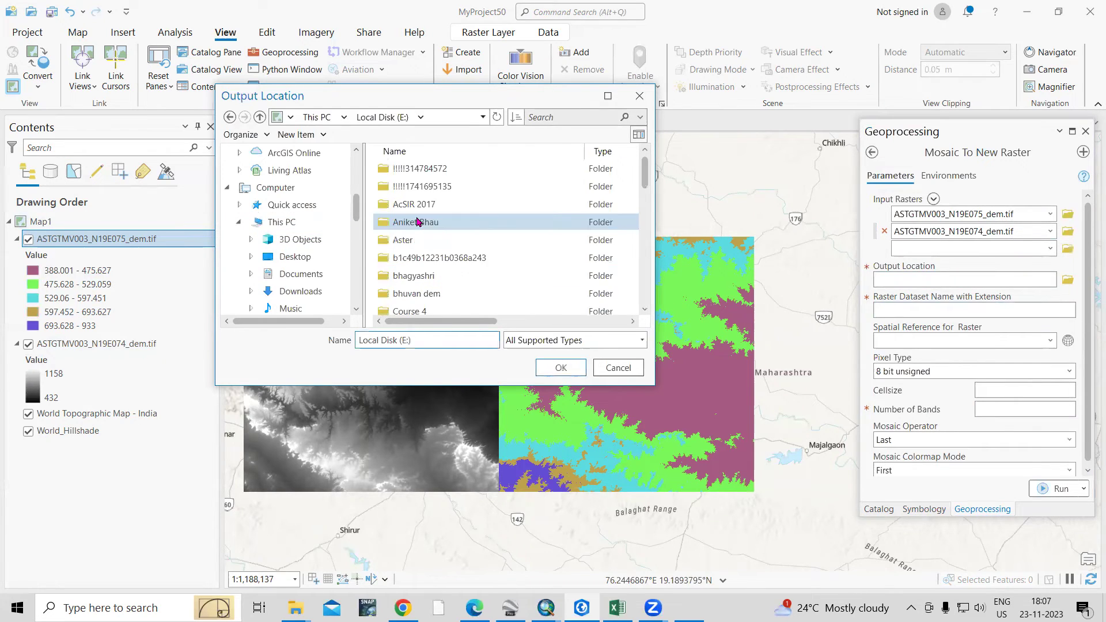
Choose E:\YouTube Video\ASTER DEM as the output location.
{"action": "left_click", "coordinate": [418, 222]}
{"action": "scroll", "coordinate": [418, 222], "scroll_direction": "down", "scroll_amount": 10}
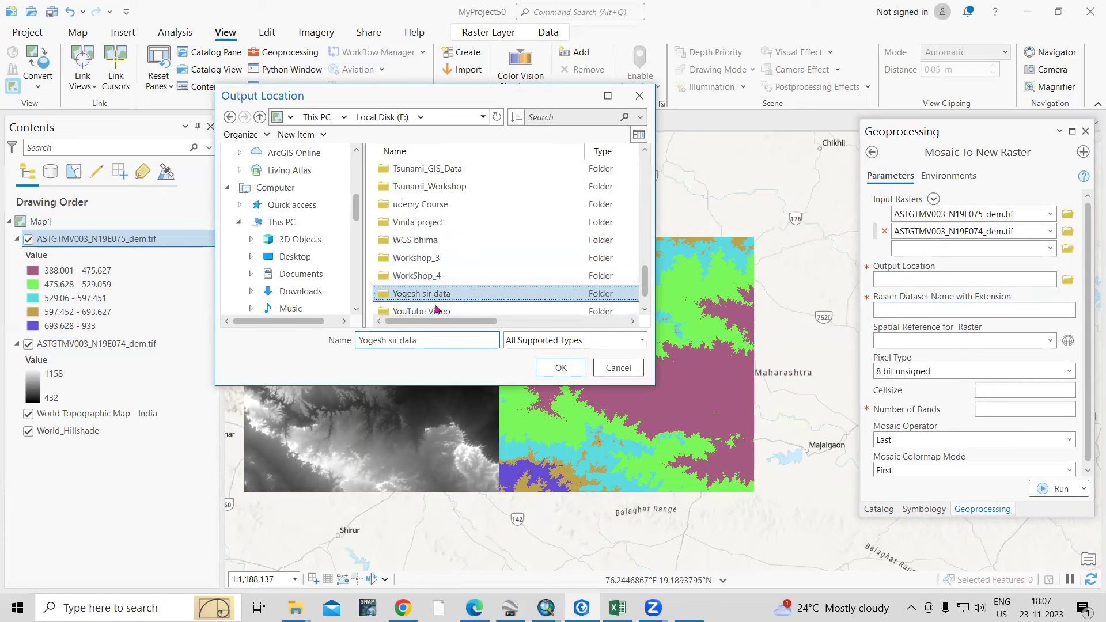
{"action": "left_click", "coordinate": [426, 294]}
{"action": "double_click", "coordinate": [435, 295]}
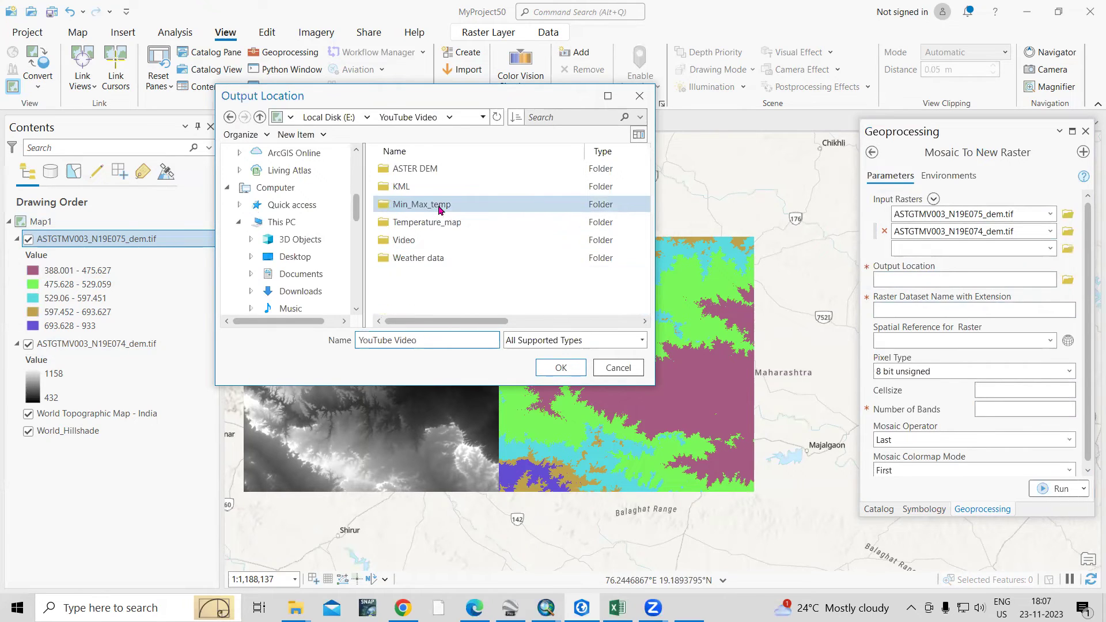
{"action": "left_click", "coordinate": [428, 172]}
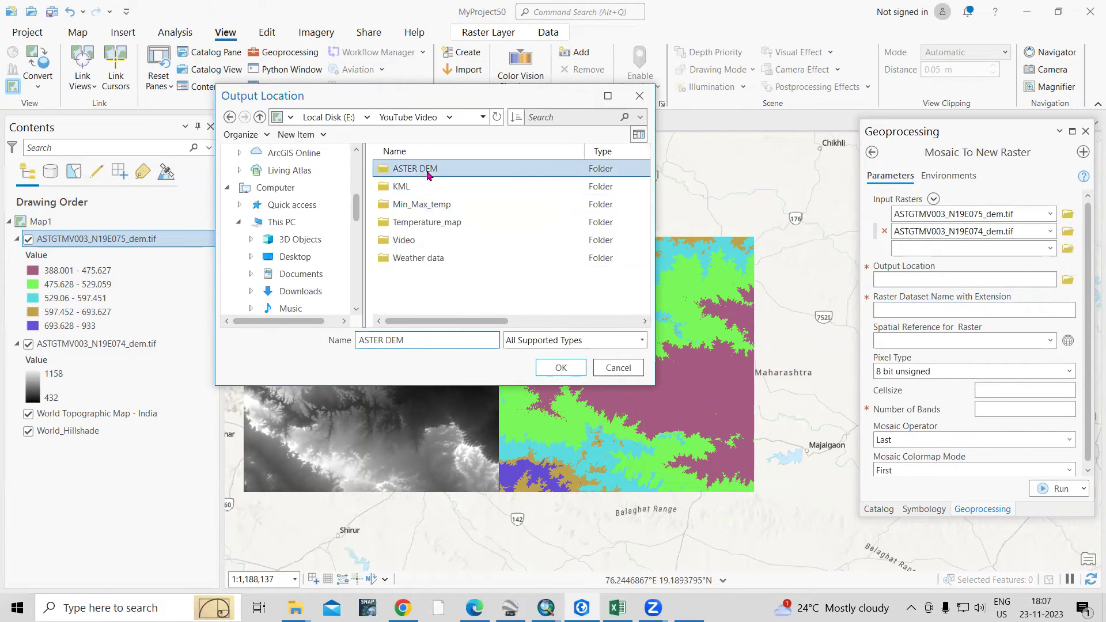
{"action": "double_click", "coordinate": [460, 167]}
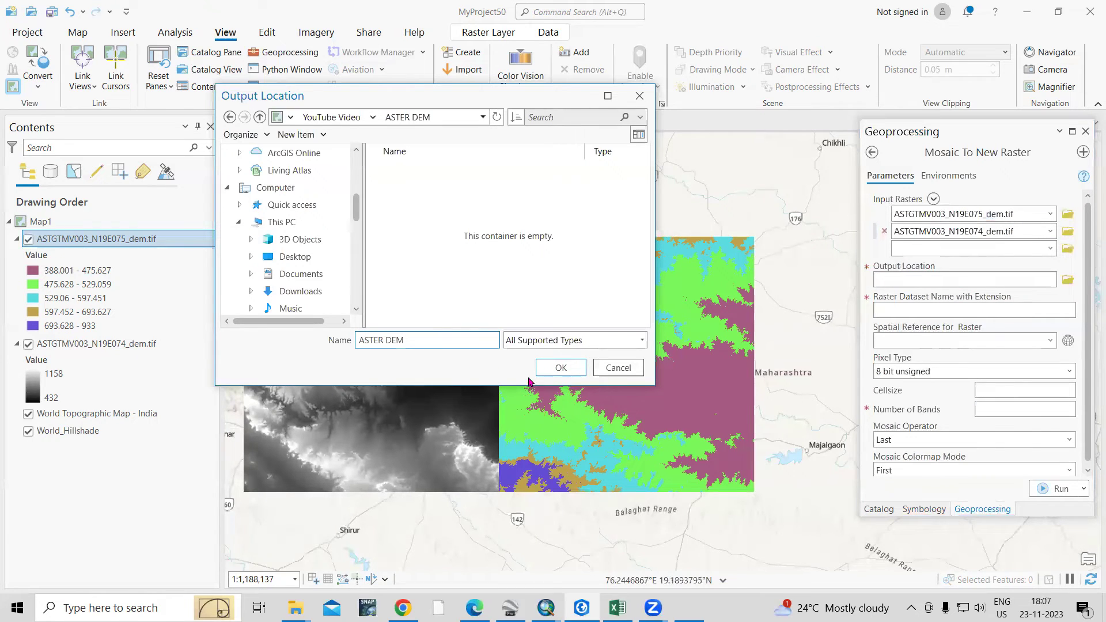
{"action": "left_click", "coordinate": [562, 369]}
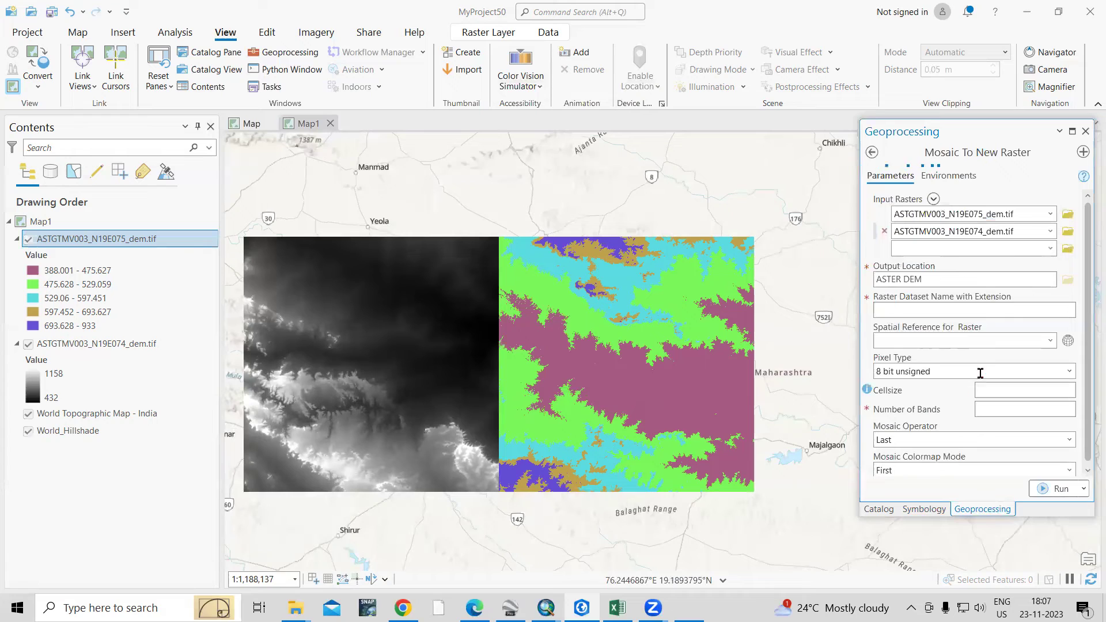
Name the output raster dataset Mosaic.tif, leaving the spatial reference unset.
{"action": "left_click", "coordinate": [910, 309]}
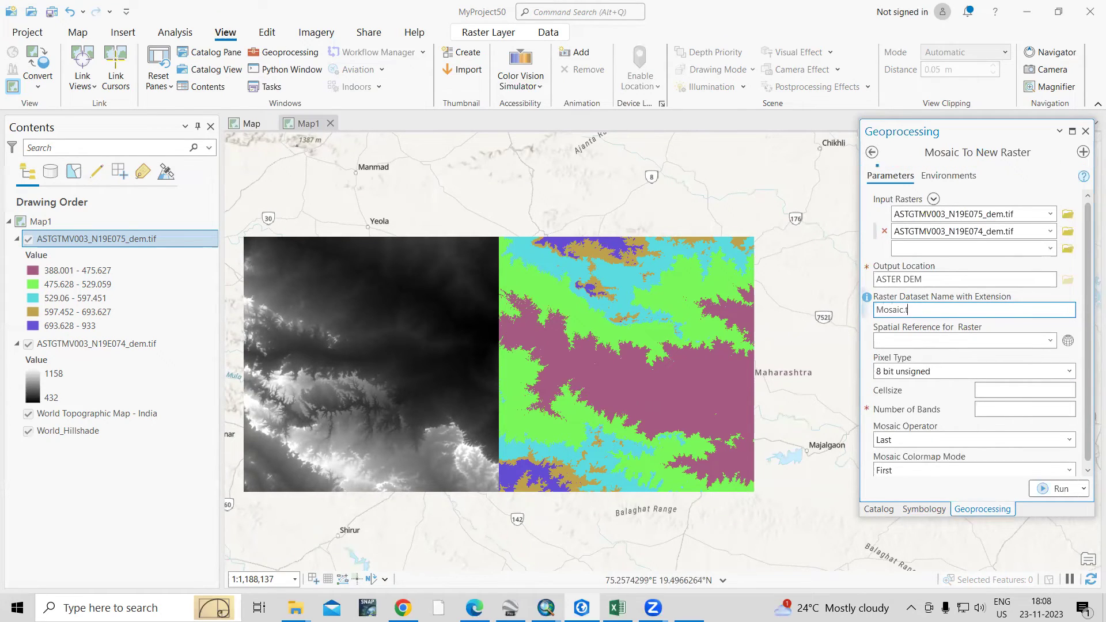
{"action": "key", "text": "ctrl+a"}
{"action": "type", "text": "i"}
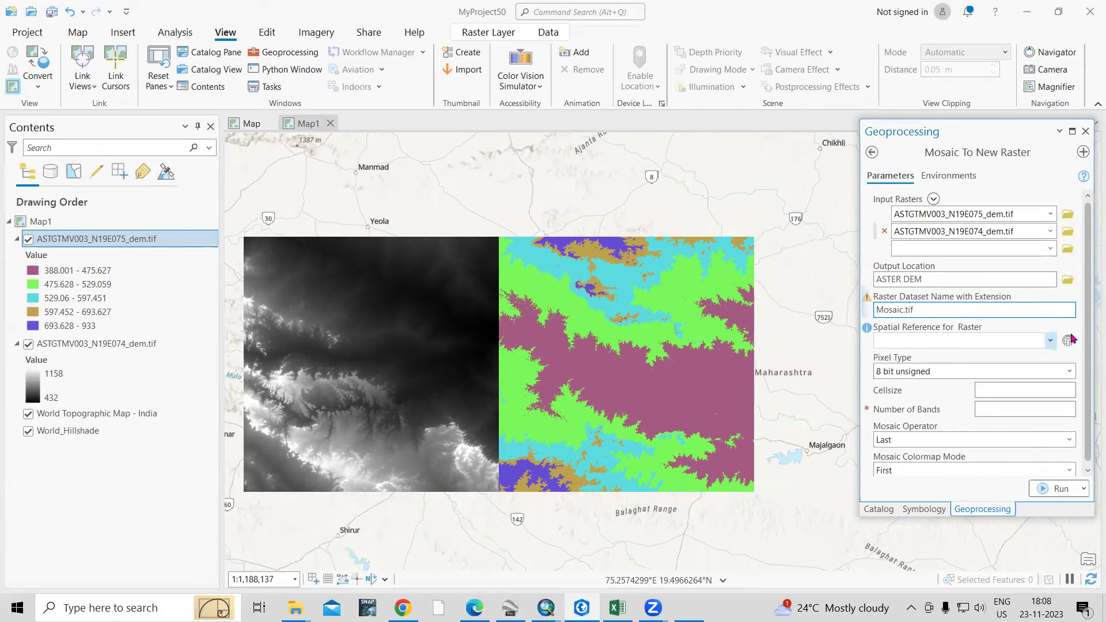
{"action": "left_click", "coordinate": [1052, 341]}
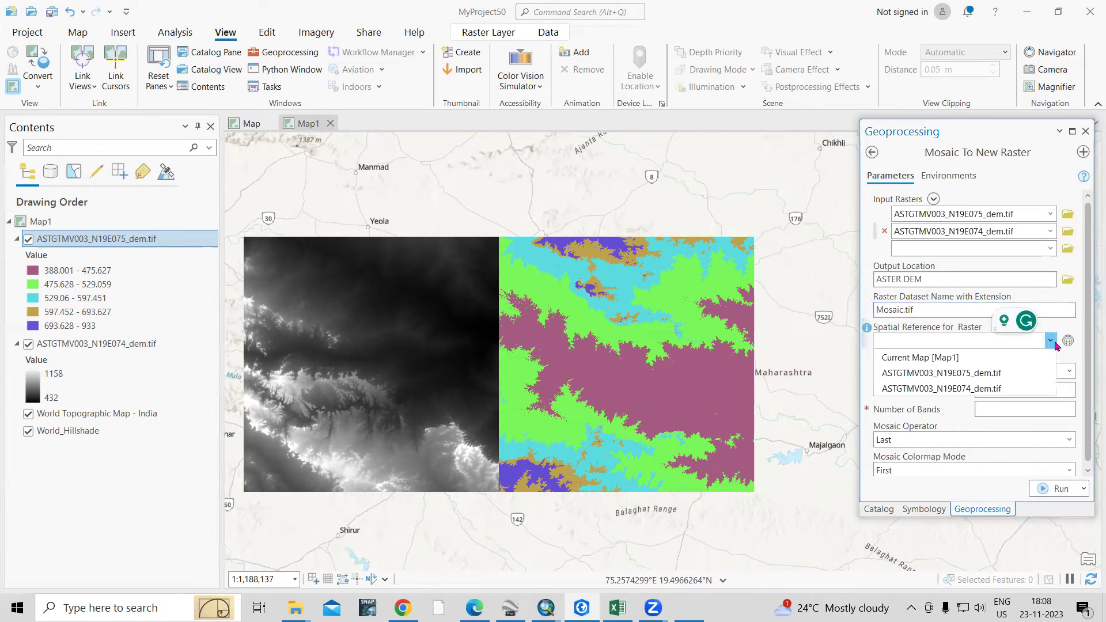
{"action": "left_click", "coordinate": [1087, 337]}
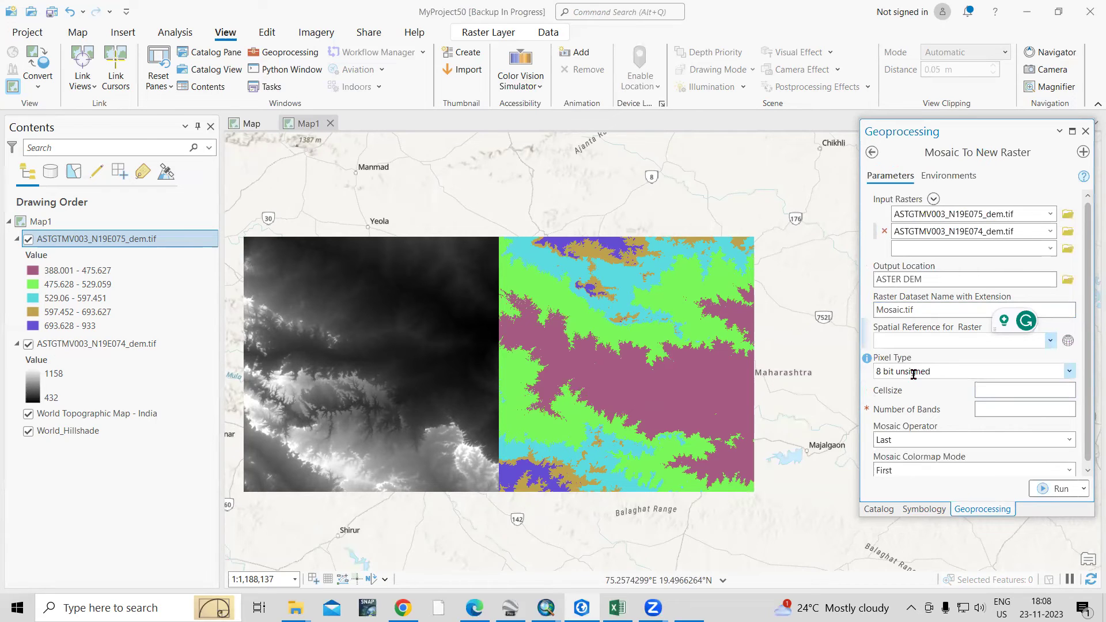
{"action": "right_click", "coordinate": [113, 241]}
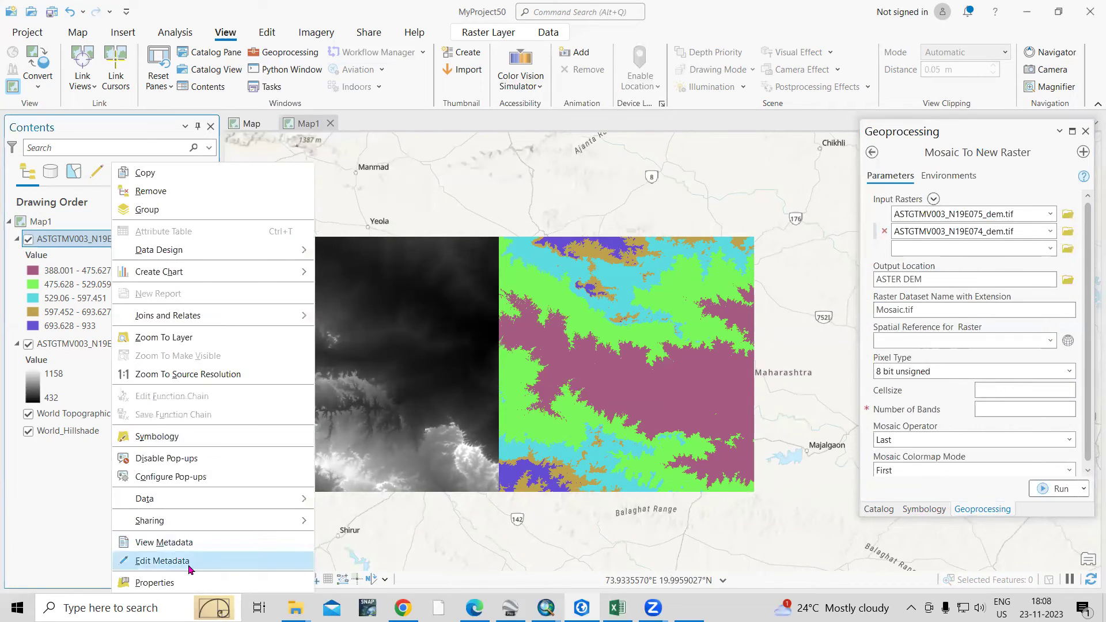
{"action": "left_click", "coordinate": [193, 584]}
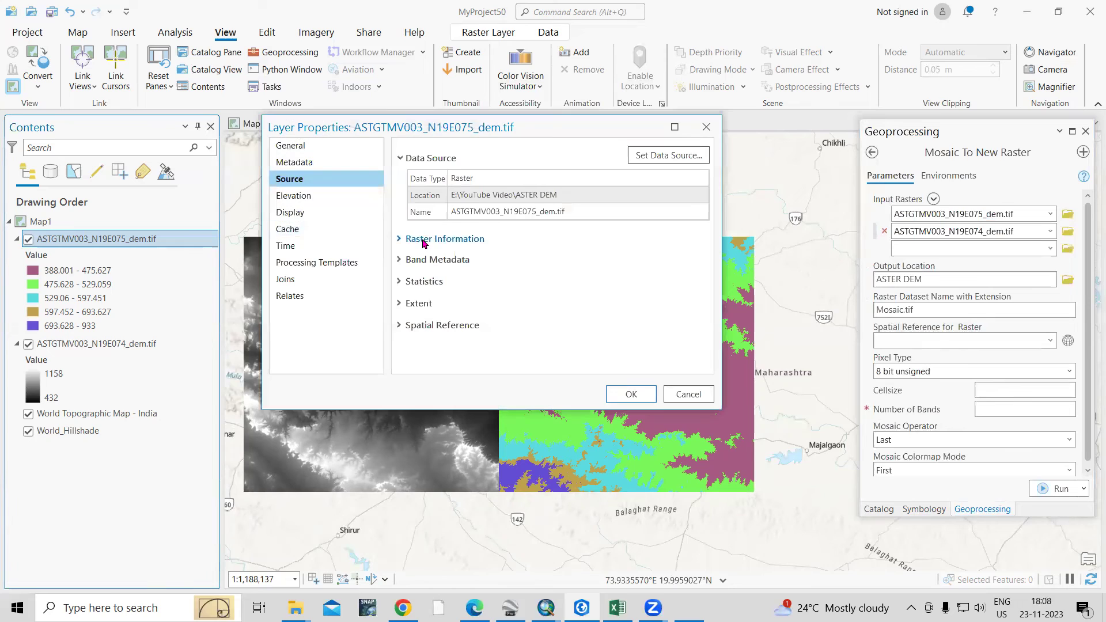
{"action": "left_click", "coordinate": [422, 236]}
{"action": "scroll", "coordinate": [554, 306], "scroll_direction": "down", "scroll_amount": 5}
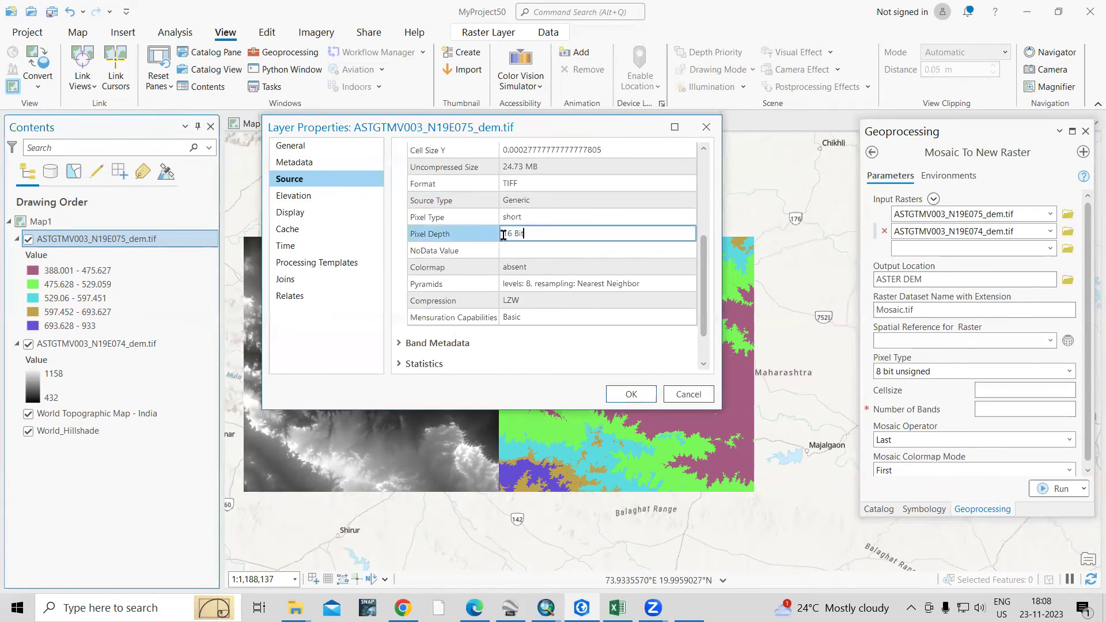
{"action": "left_click_drag", "start_coordinate": [523, 233], "coordinate": [461, 239]}
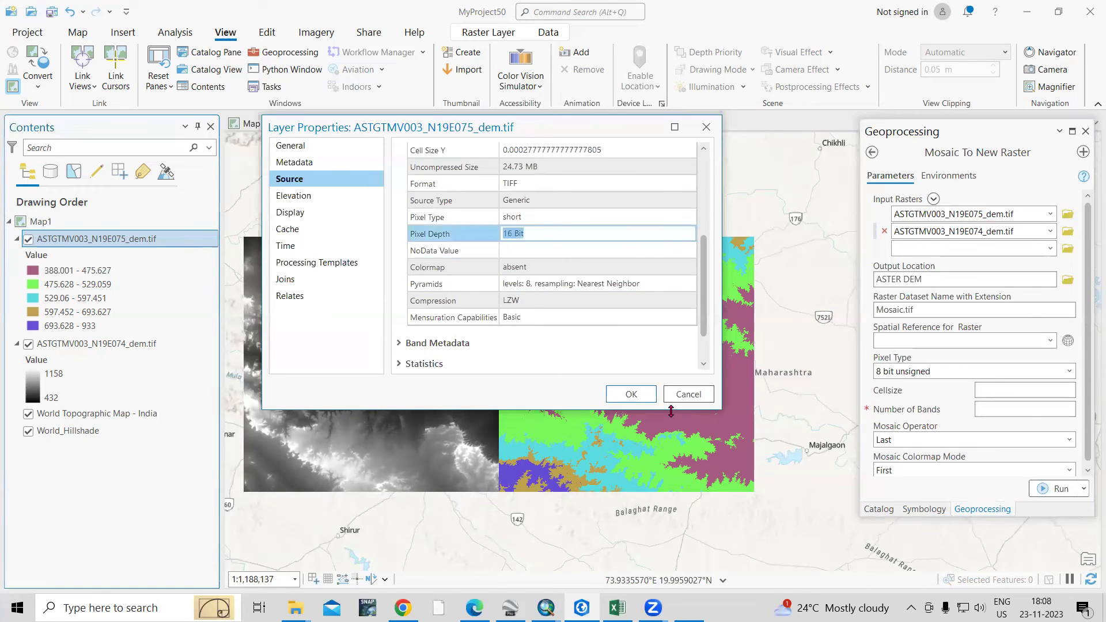
Set the Mosaic To New Raster output pixel type to 16 bit signed.
{"action": "left_click", "coordinate": [681, 396]}
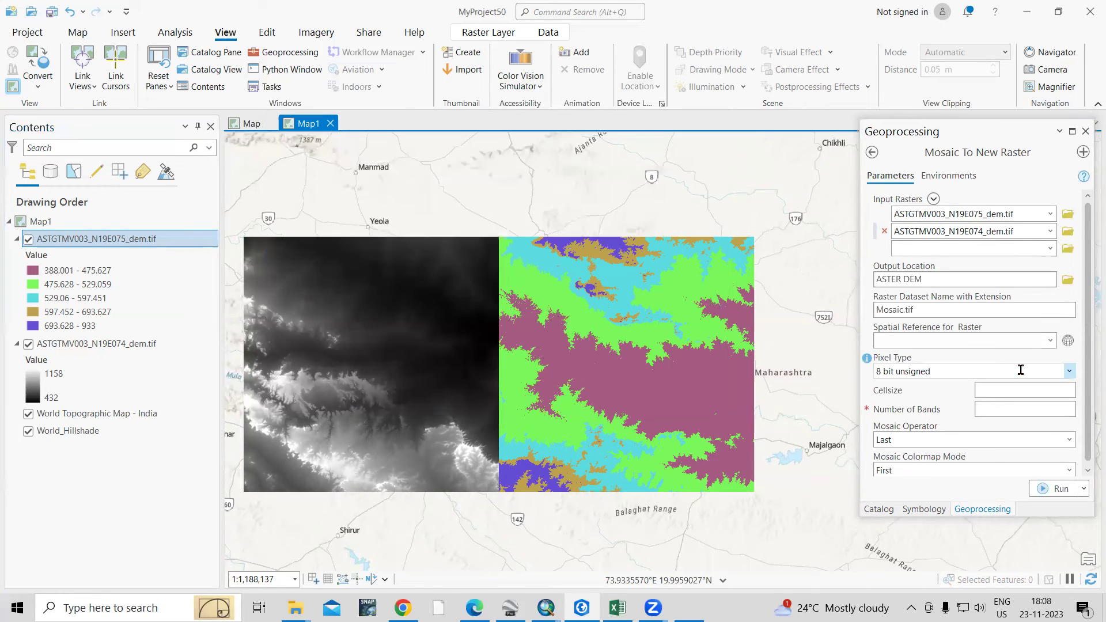
{"action": "left_click", "coordinate": [1070, 371]}
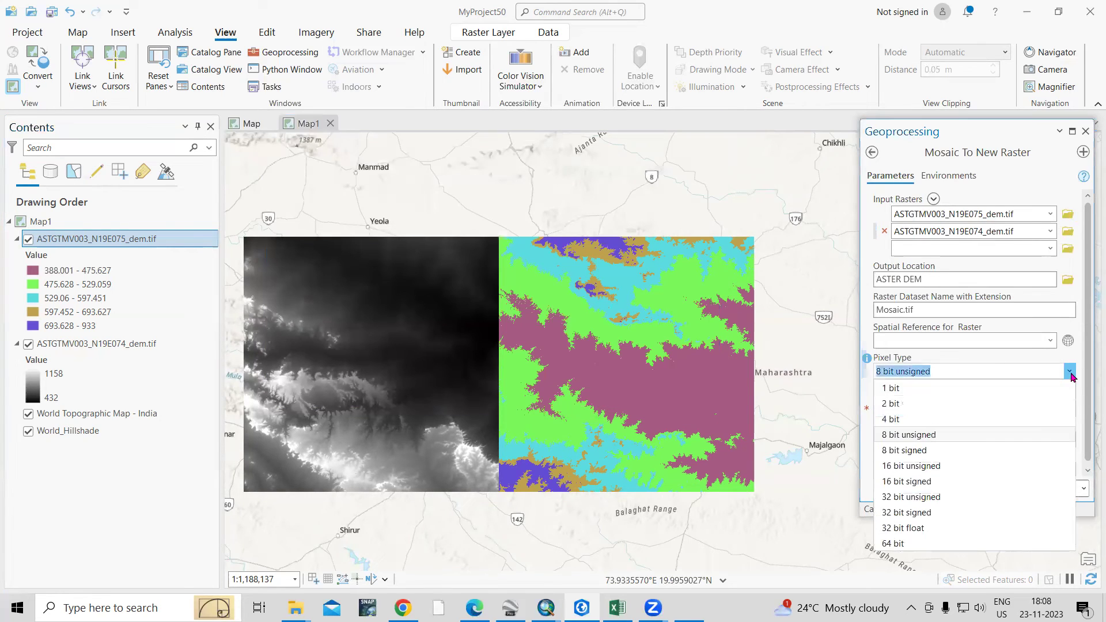
{"action": "left_click", "coordinate": [999, 451]}
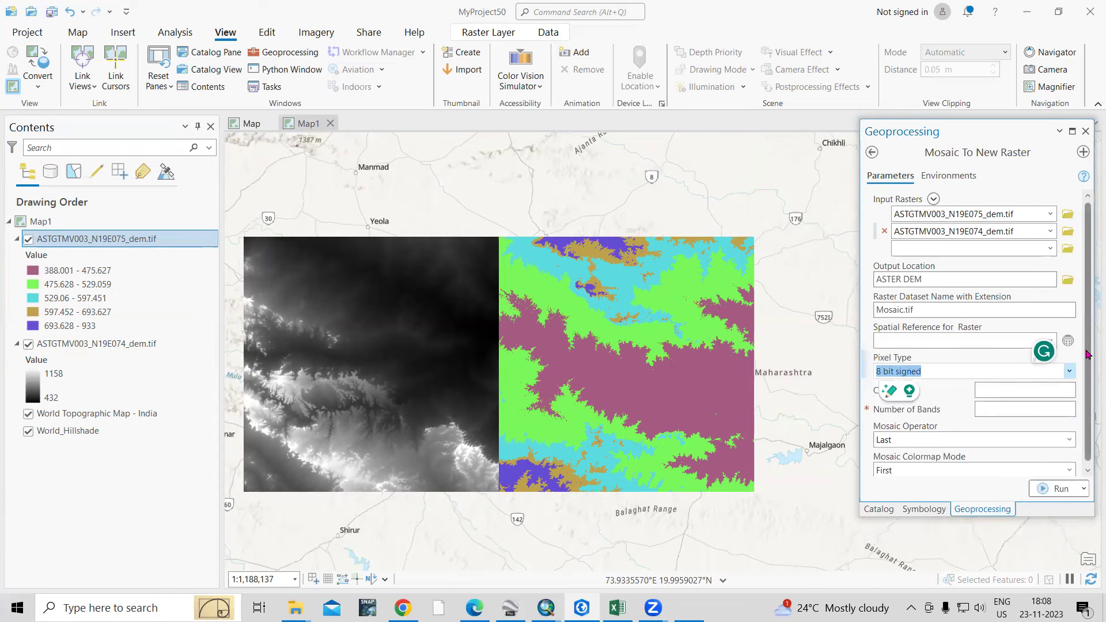
{"action": "left_click", "coordinate": [951, 439]}
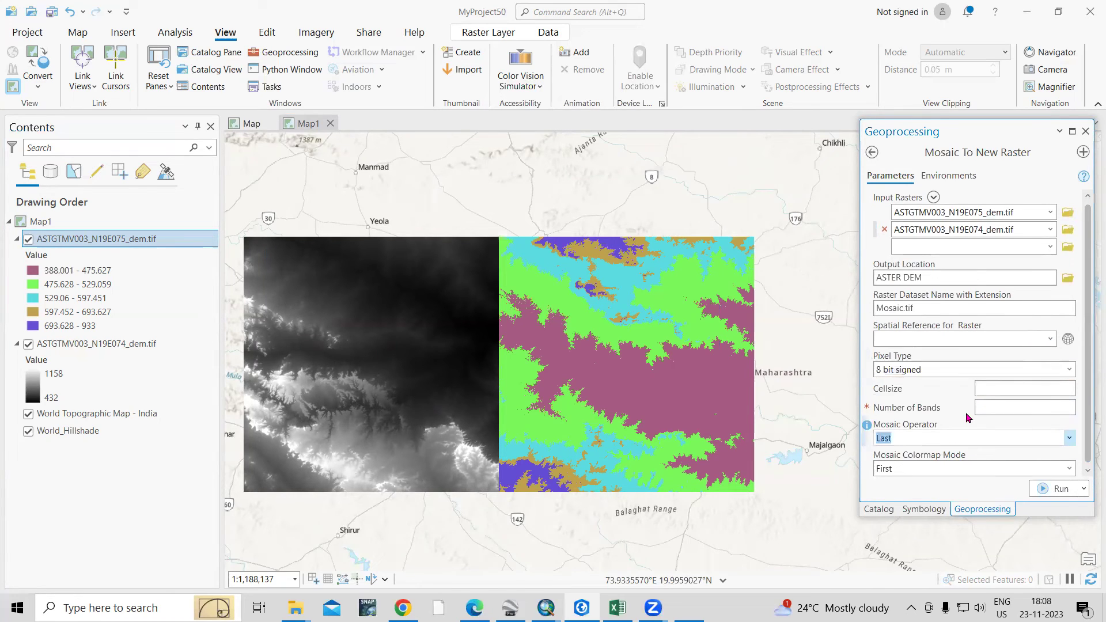
{"action": "left_click", "coordinate": [957, 370]}
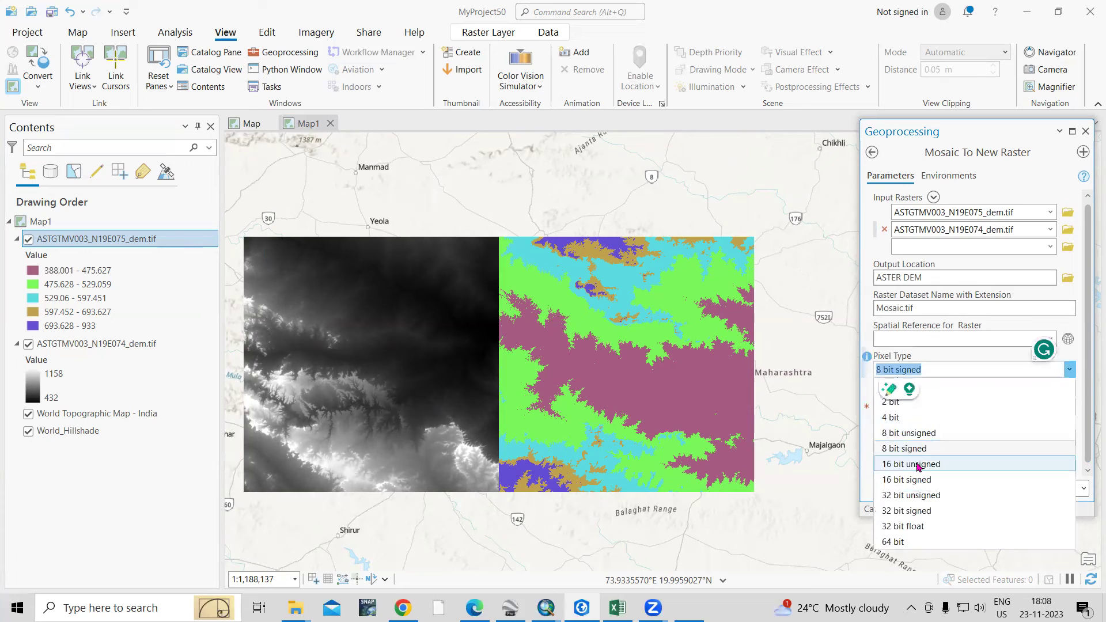
{"action": "left_click", "coordinate": [904, 480]}
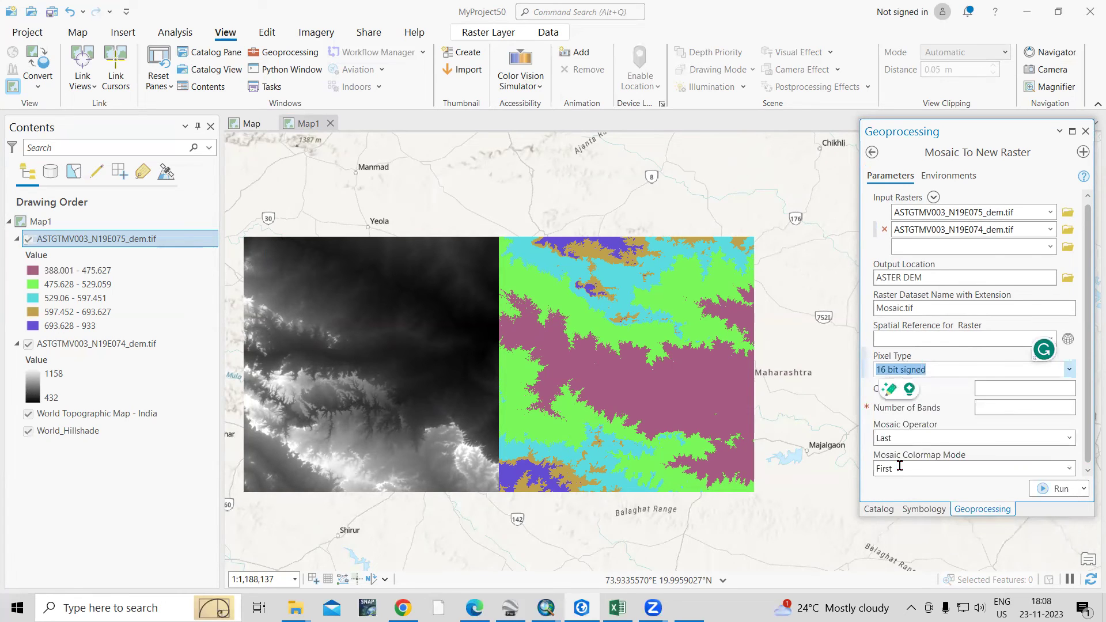
{"action": "left_click", "coordinate": [963, 408]}
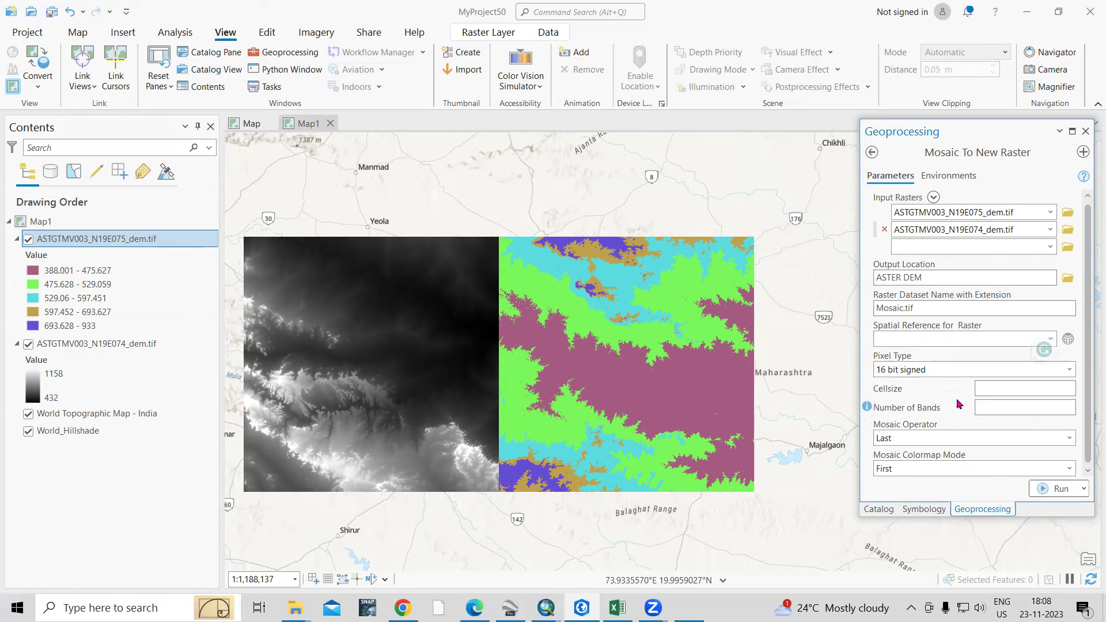
Set Number of Bands to 1, run the mosaic to create Mosaic.tif, then hide it.
{"action": "left_click", "coordinate": [996, 406]}
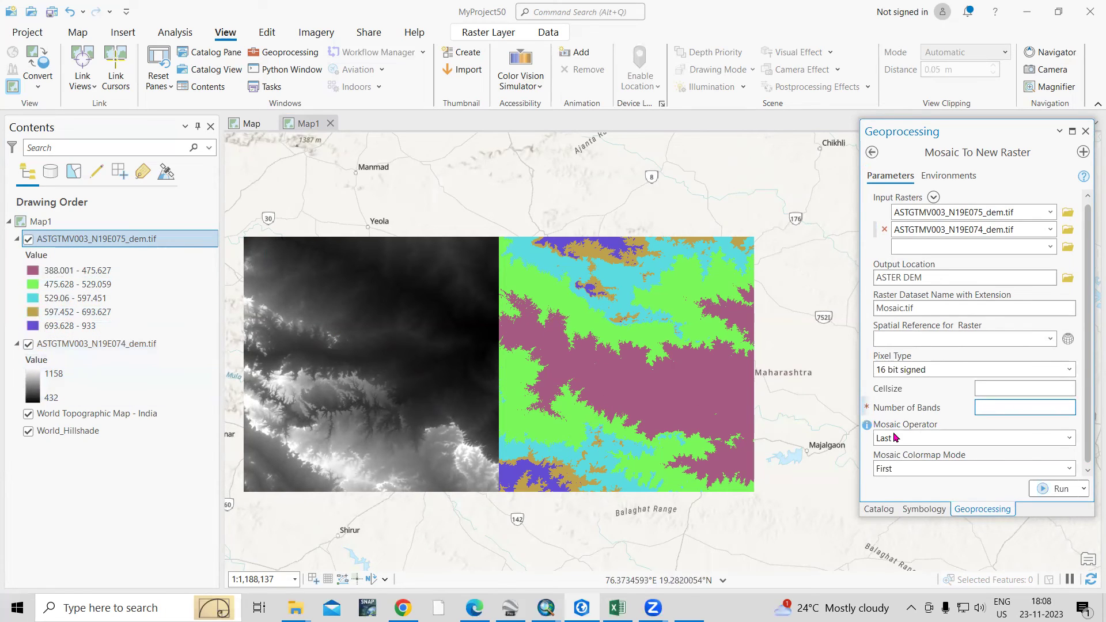
{"action": "type", "text": "1"}
{"action": "left_click", "coordinate": [1054, 388]}
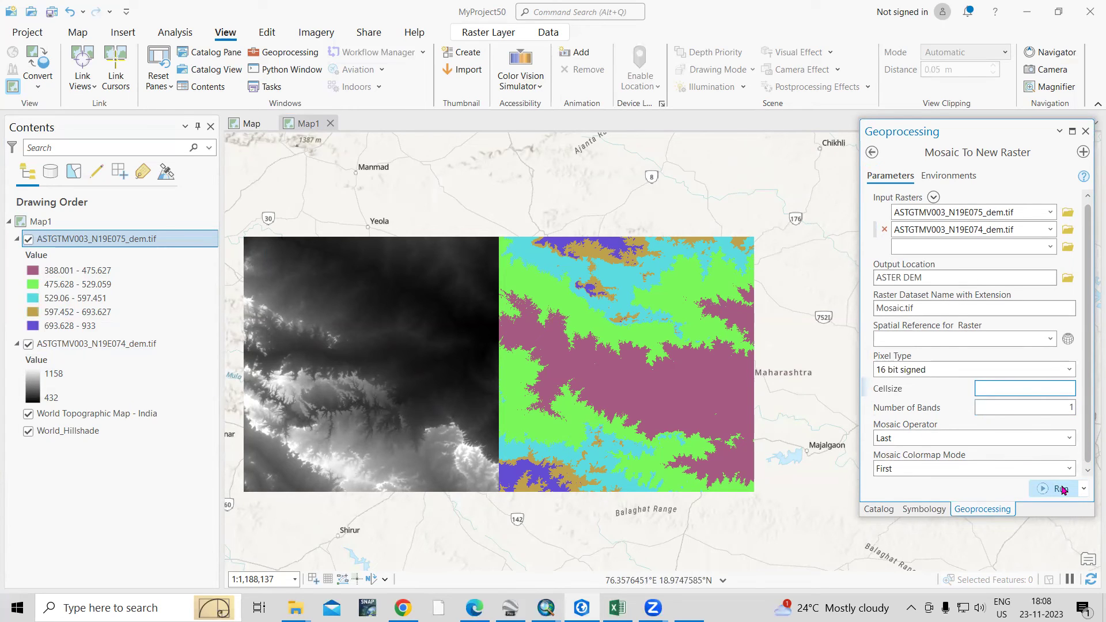
{"action": "left_click", "coordinate": [1061, 489]}
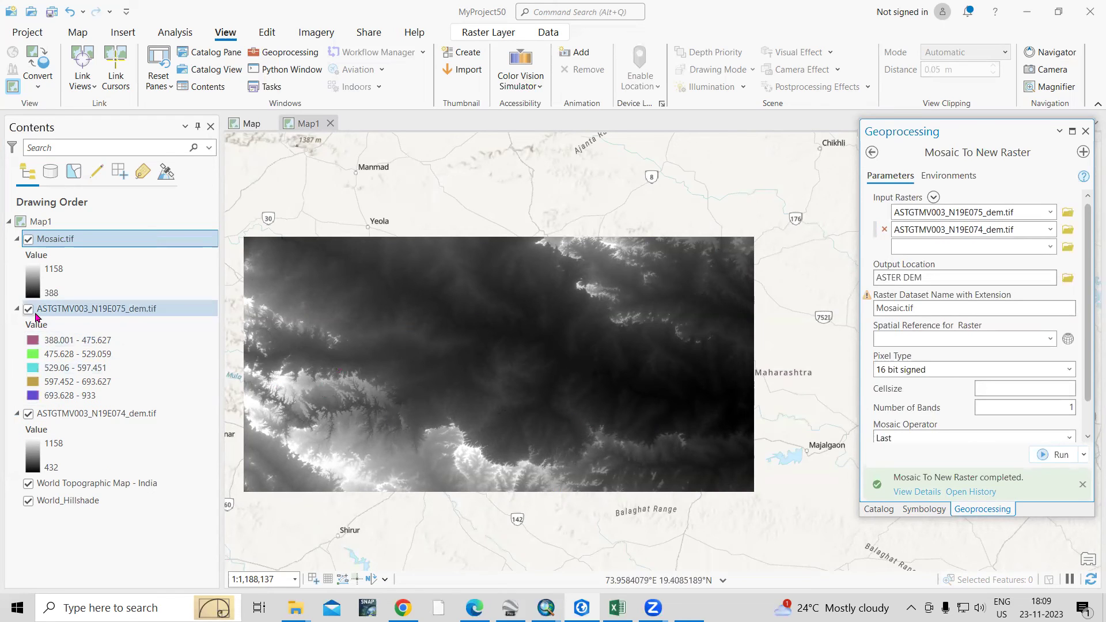
{"action": "left_click", "coordinate": [28, 309]}
Compare the tile layers, leaving N19E075 hidden and Mosaic.tif shown.
{"action": "left_click", "coordinate": [29, 239]}
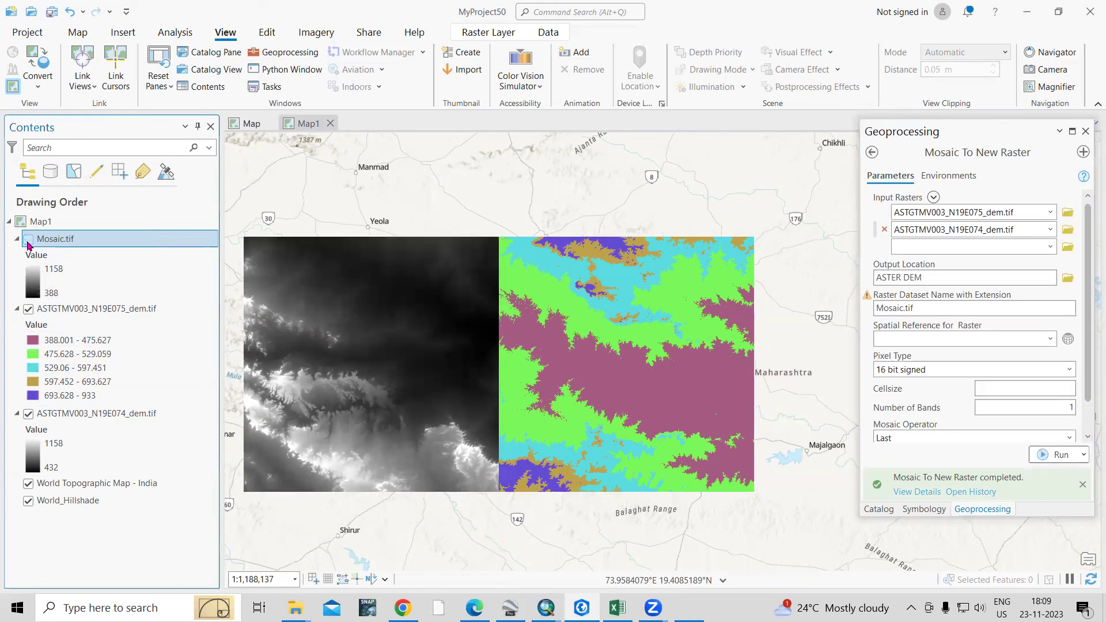
{"action": "left_click", "coordinate": [29, 310]}
{"action": "left_click", "coordinate": [28, 414]}
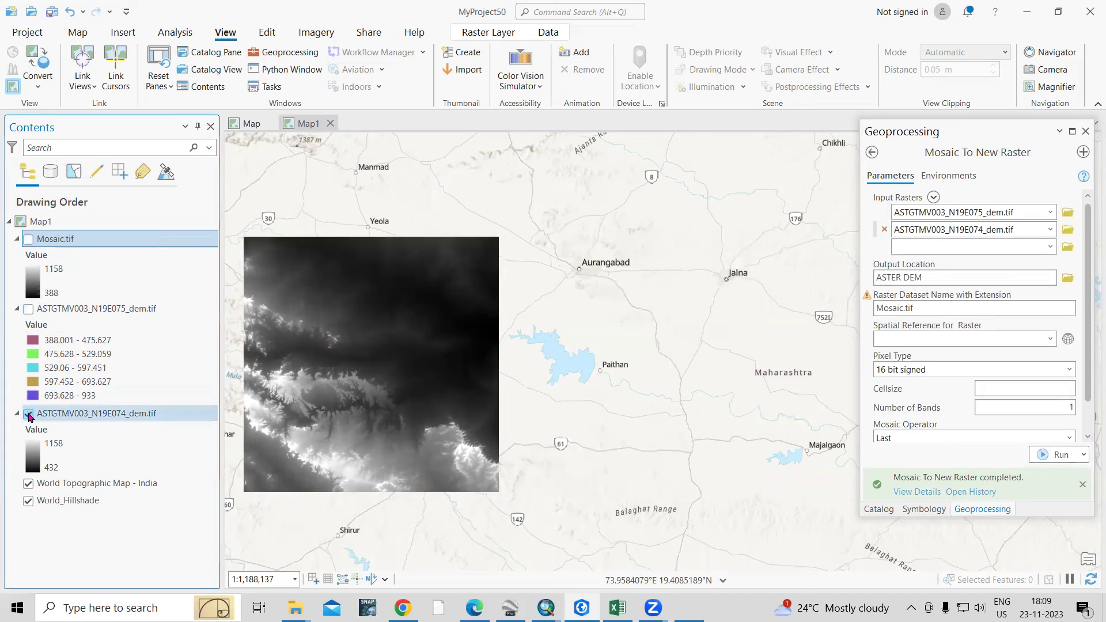
{"action": "left_click", "coordinate": [28, 414]}
{"action": "left_click", "coordinate": [23, 314]}
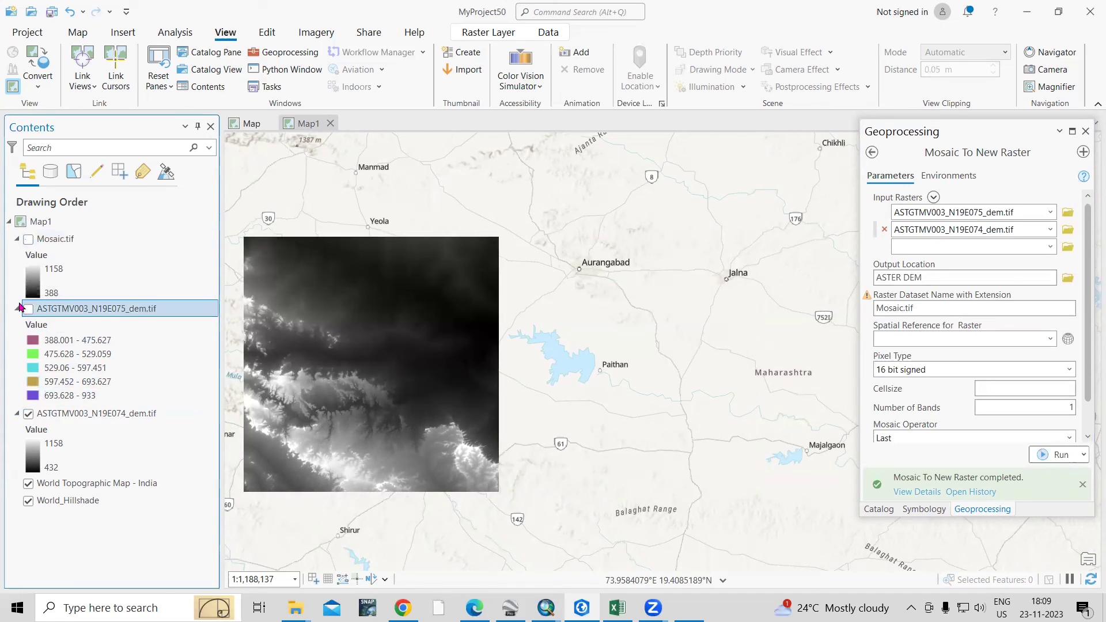
{"action": "left_click", "coordinate": [28, 309]}
{"action": "left_click", "coordinate": [27, 310]}
{"action": "left_click", "coordinate": [28, 239]}
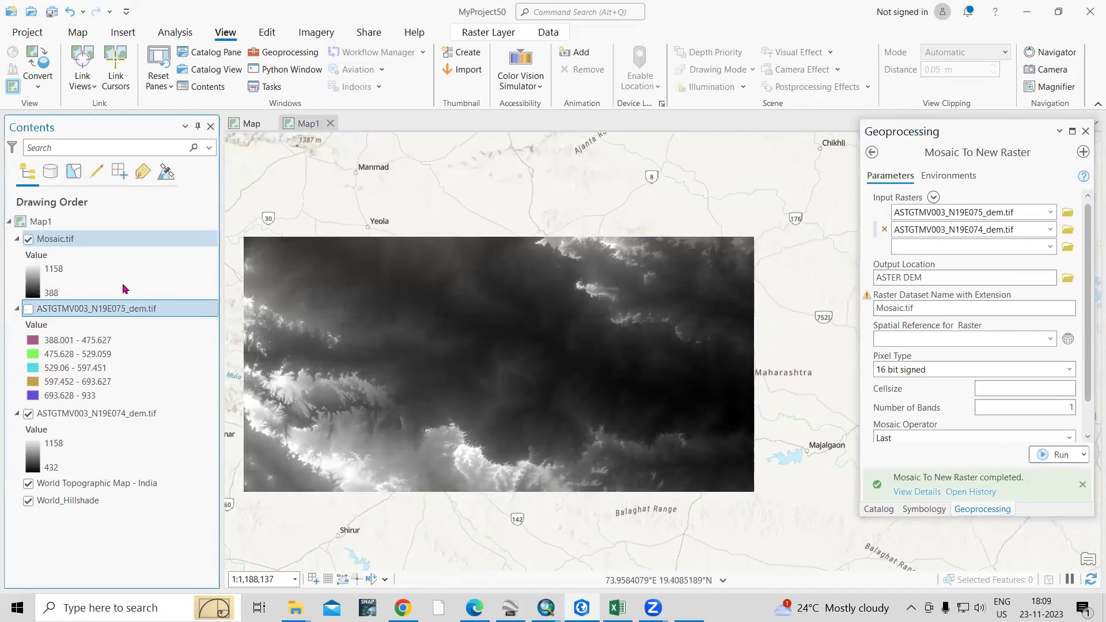
Zoom in and out on the map to inspect the seamless grayscale mosaic DEM.
{"action": "scroll", "coordinate": [620, 293], "scroll_direction": "up", "scroll_amount": 3}
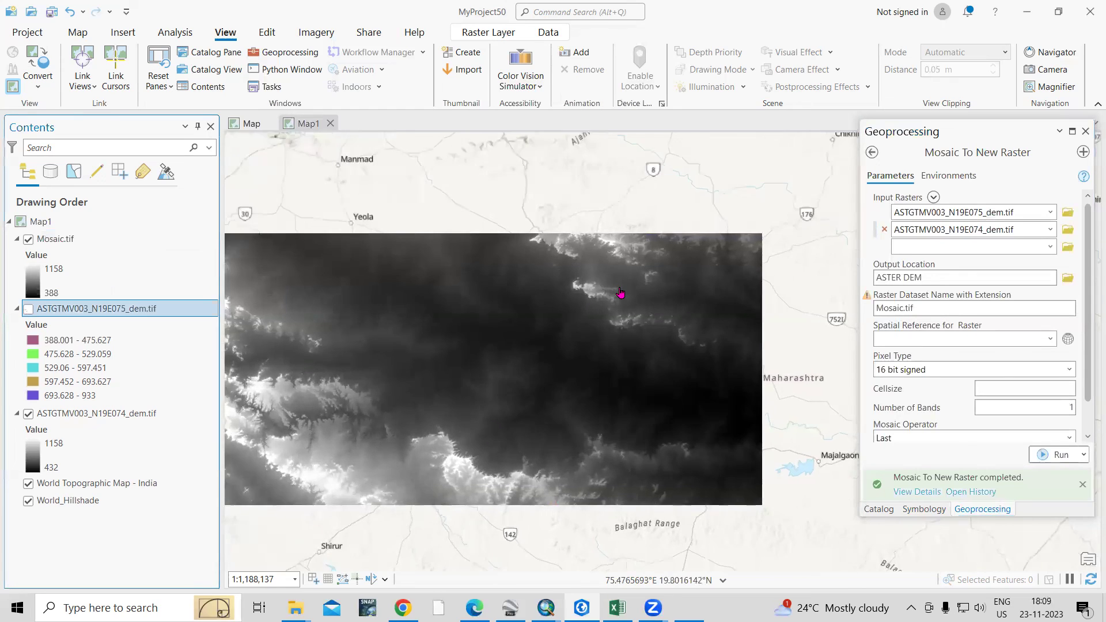
{"action": "scroll", "coordinate": [524, 318], "scroll_direction": "down", "scroll_amount": 4}
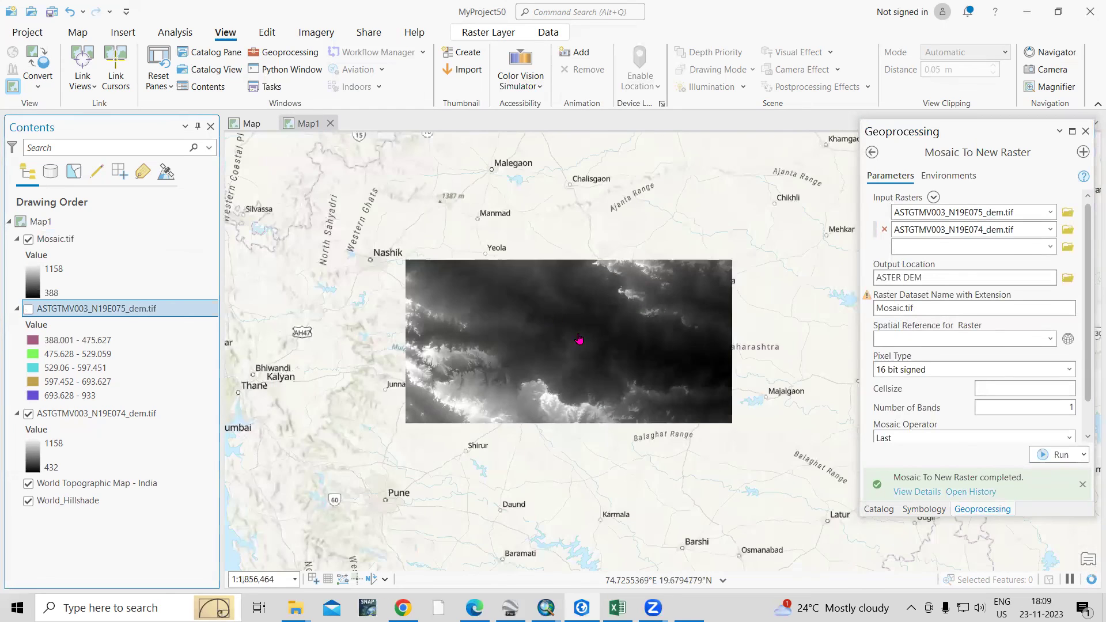
{"action": "scroll", "coordinate": [579, 339], "scroll_direction": "up", "scroll_amount": 2}
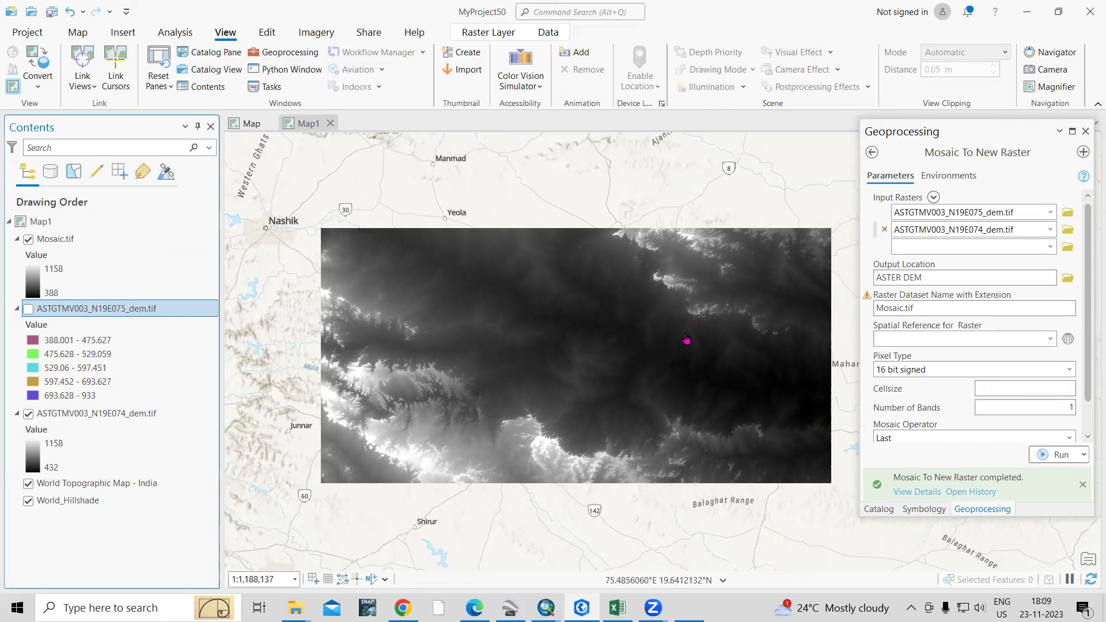
{"action": "scroll", "coordinate": [696, 355], "scroll_direction": "up", "scroll_amount": 2}
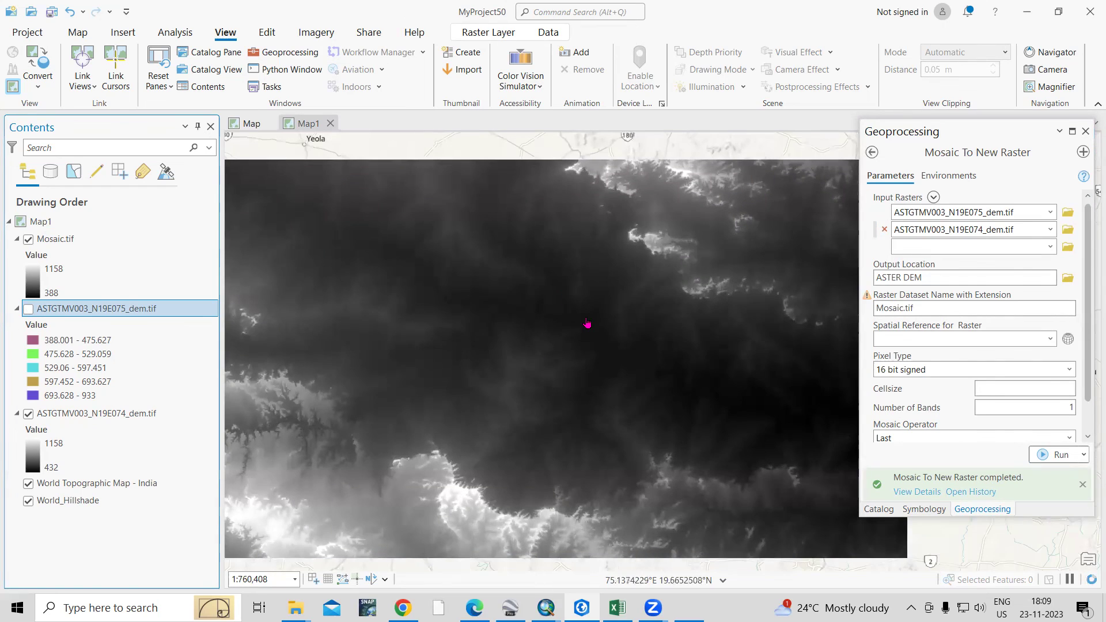
{"action": "scroll", "coordinate": [587, 323], "scroll_direction": "down", "scroll_amount": 1}
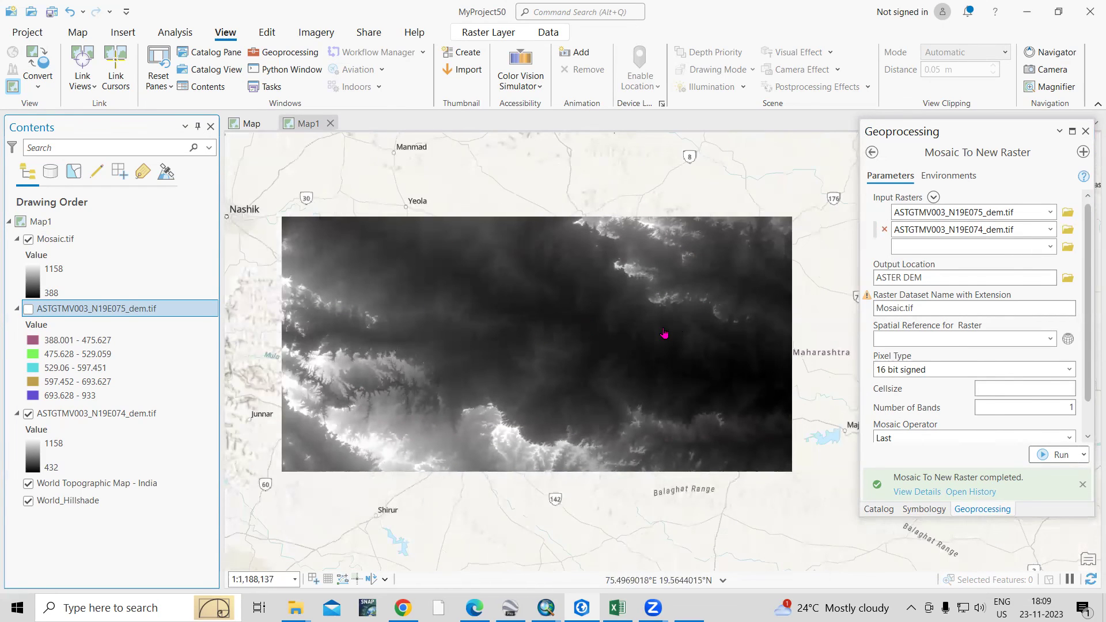